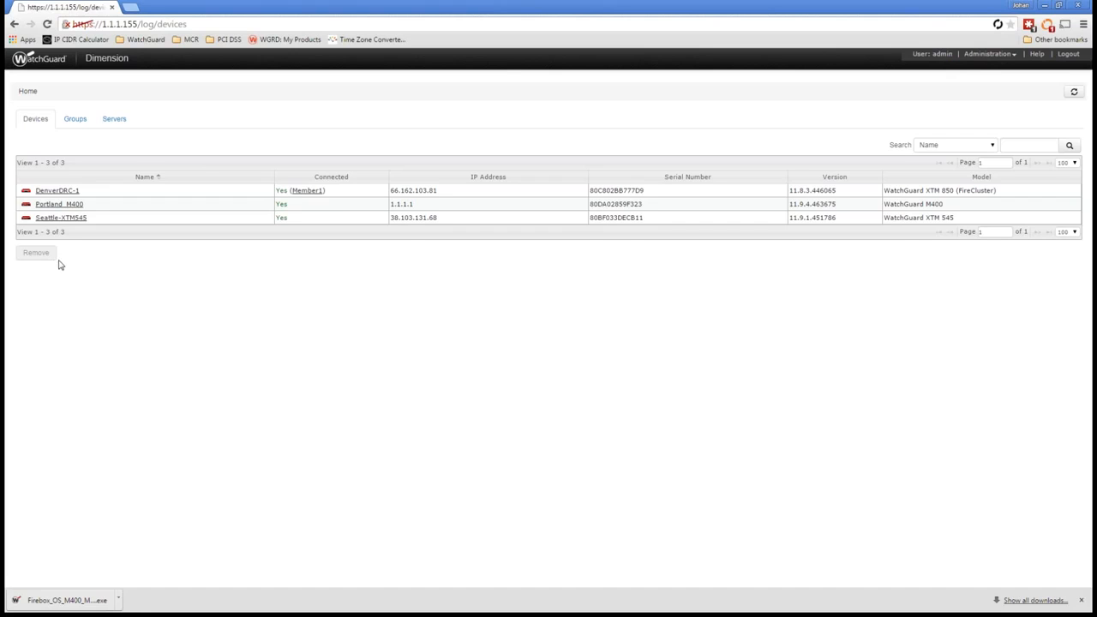
Step: Open the Log Server Management configuration and review its general encryption, database and backup settings
left_click(984, 56)
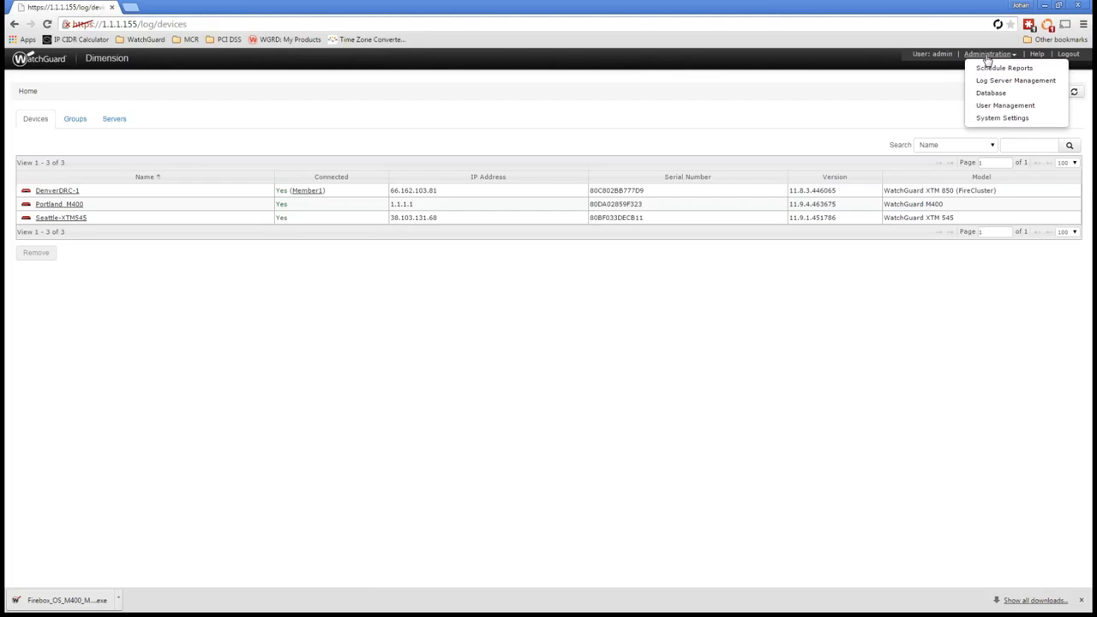
left_click(999, 81)
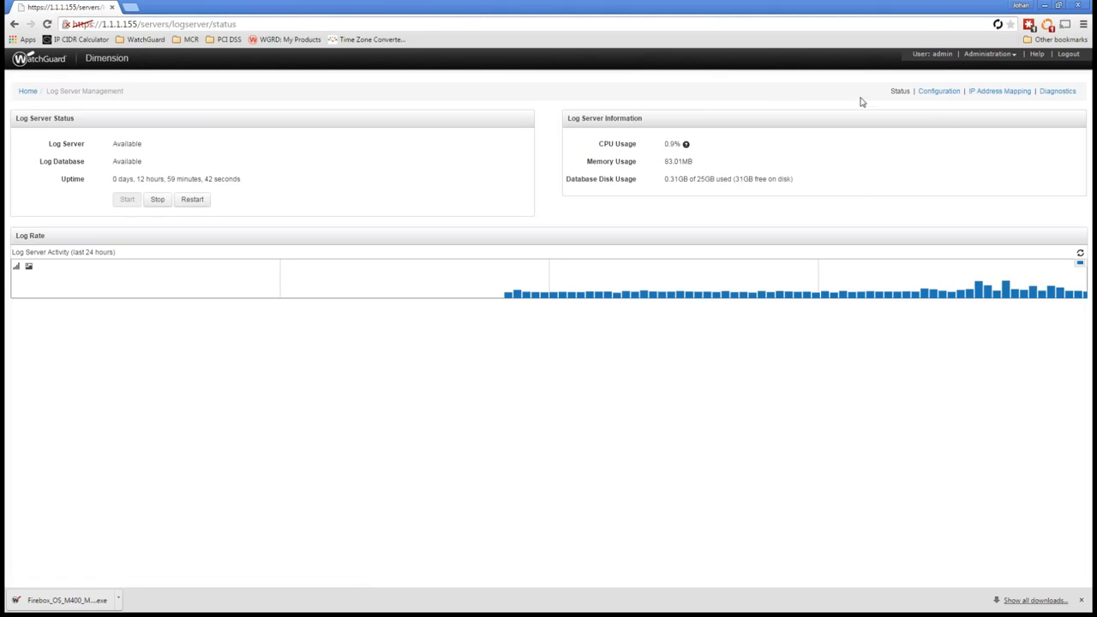
left_click(940, 91)
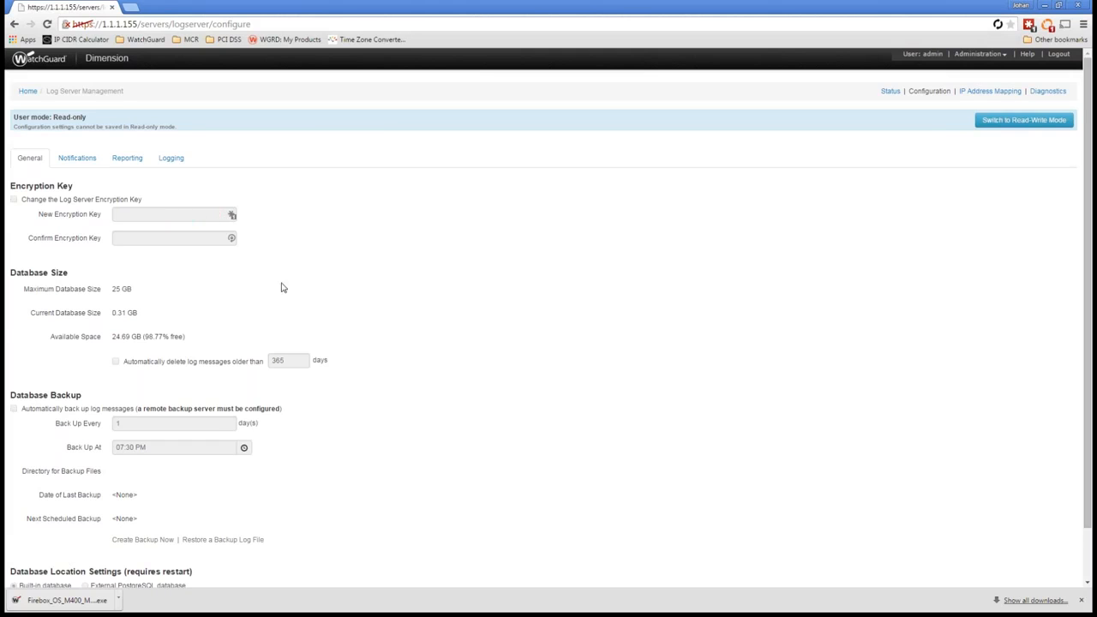
scroll(279, 292, "down", 1)
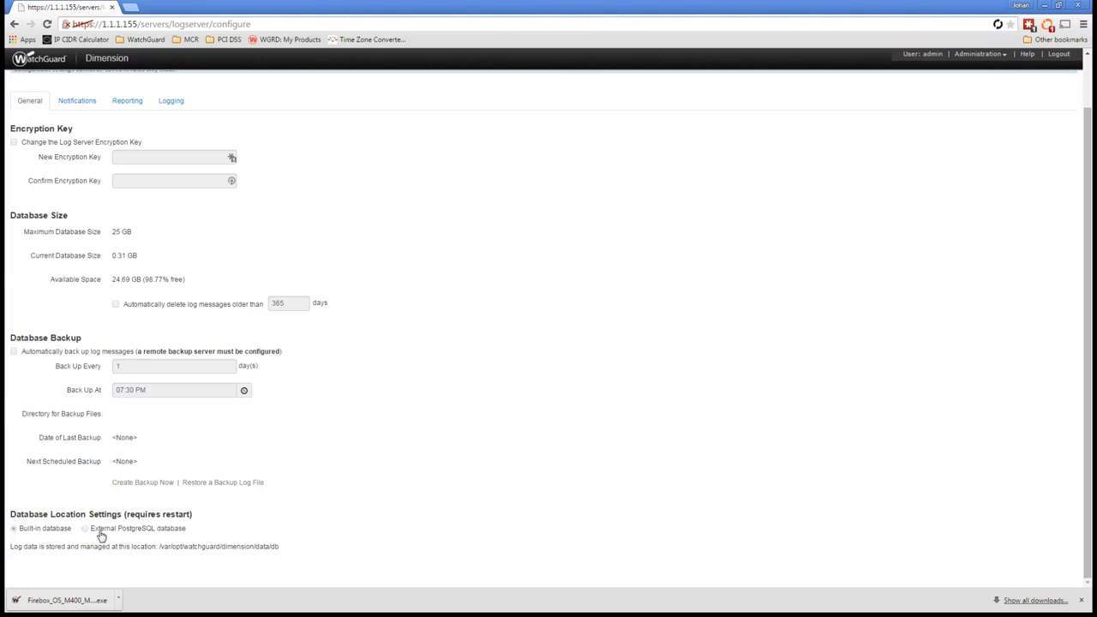
scroll(214, 529, "up", 1)
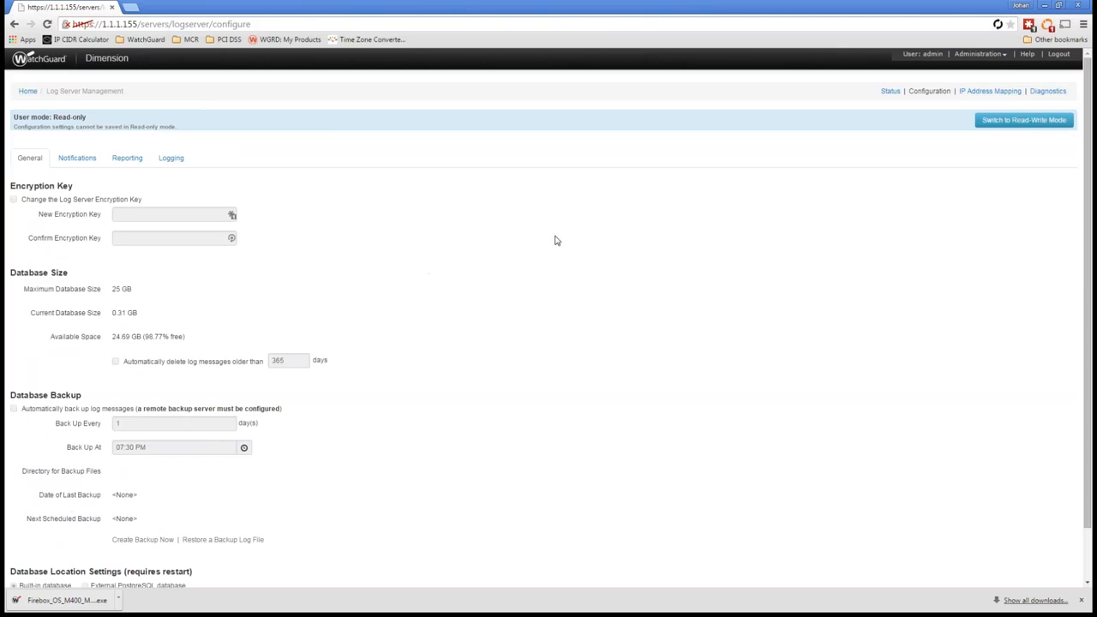
Step: Enable email notification for failure events on the Log Server in read-write mode and send a test email
left_click(80, 161)
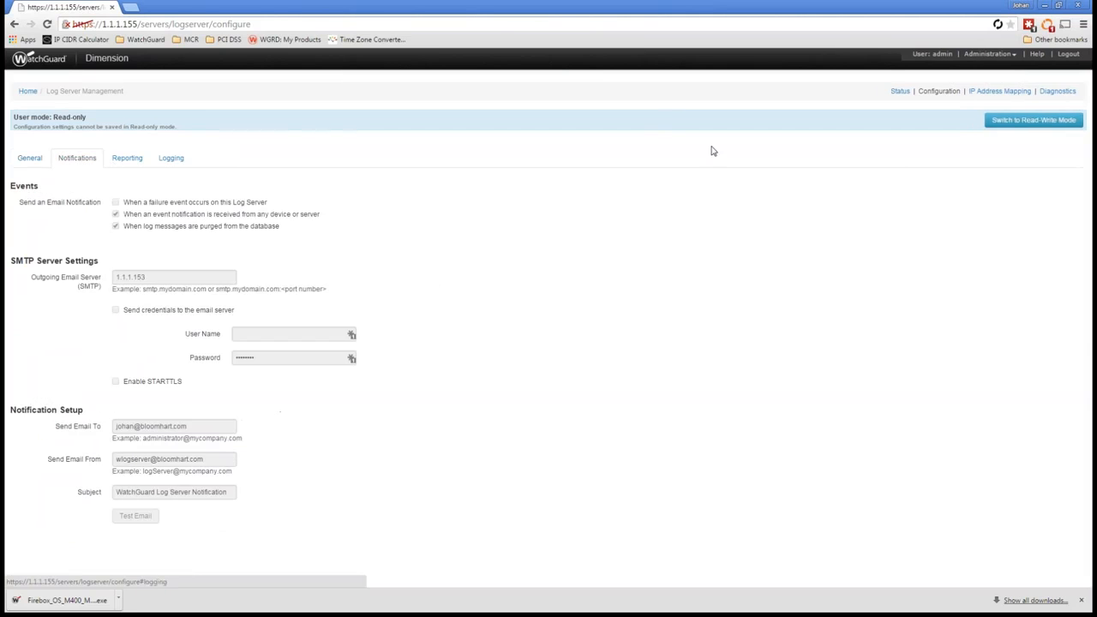
left_click(1008, 120)
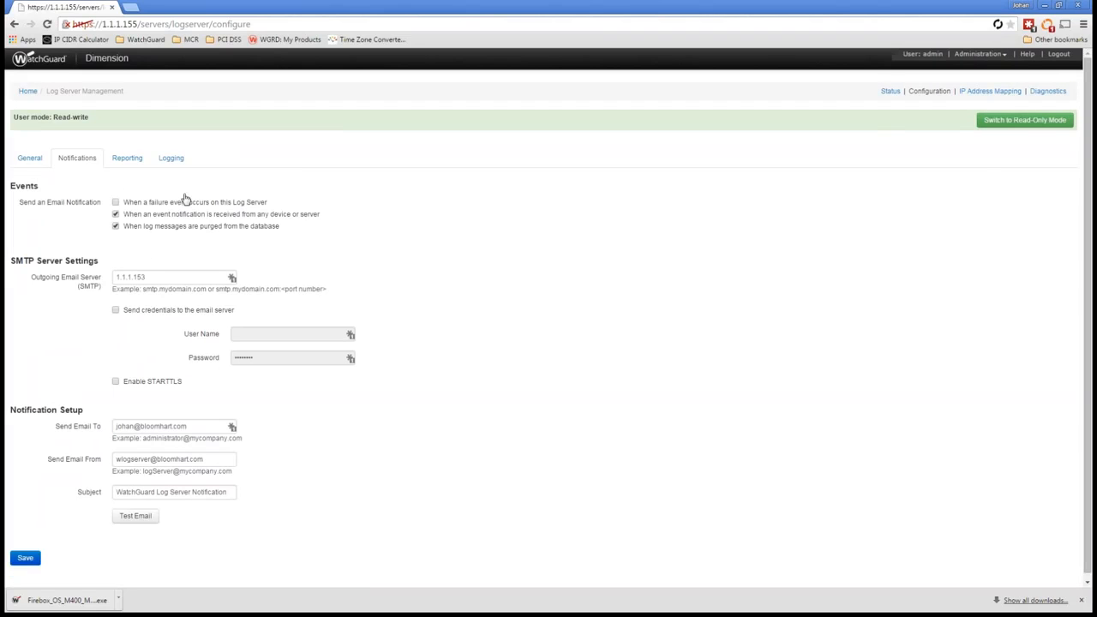
left_click(116, 202)
left_click(129, 520)
Step: Switch to Outlook, check the received WatchGuard Log Server Notification message, and close it
key("alt+Tab")
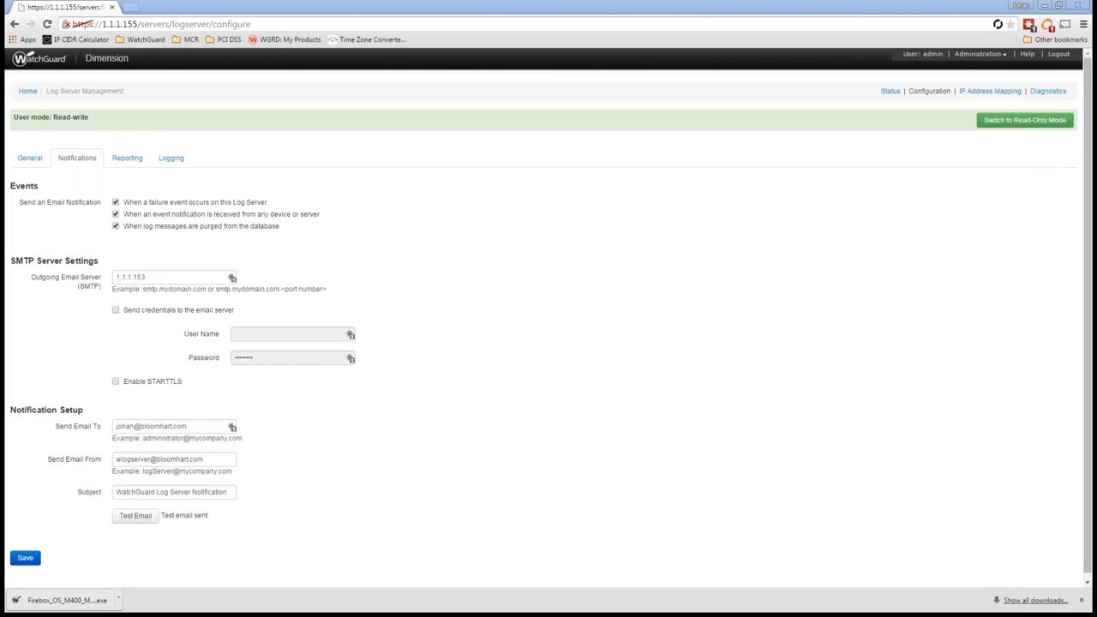
left_click_drag(3, 10, 542, 176)
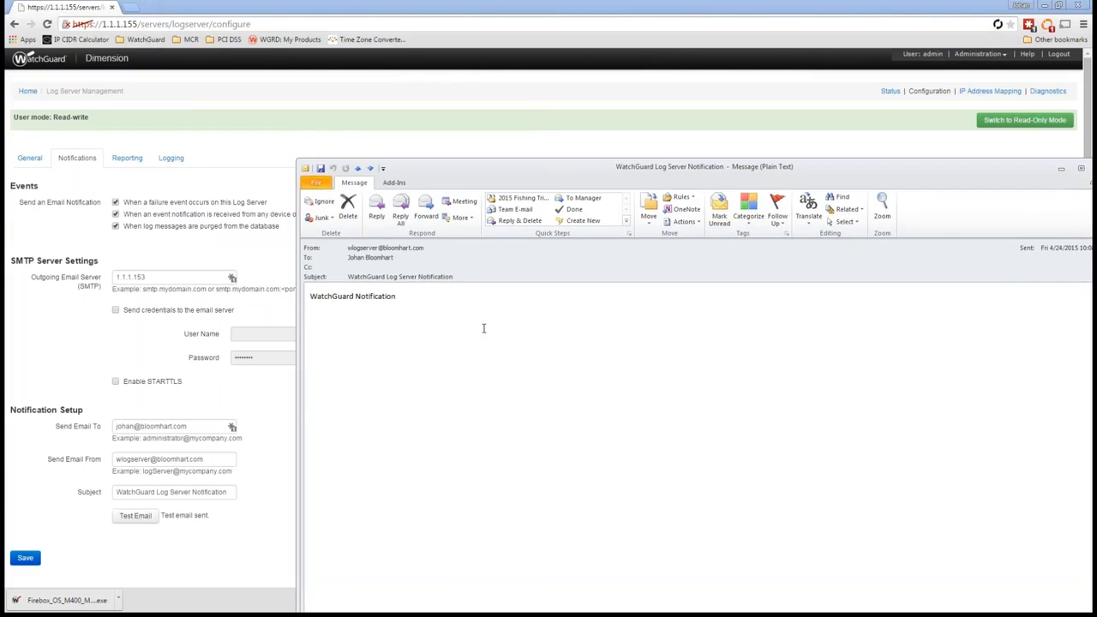
double_click(306, 169)
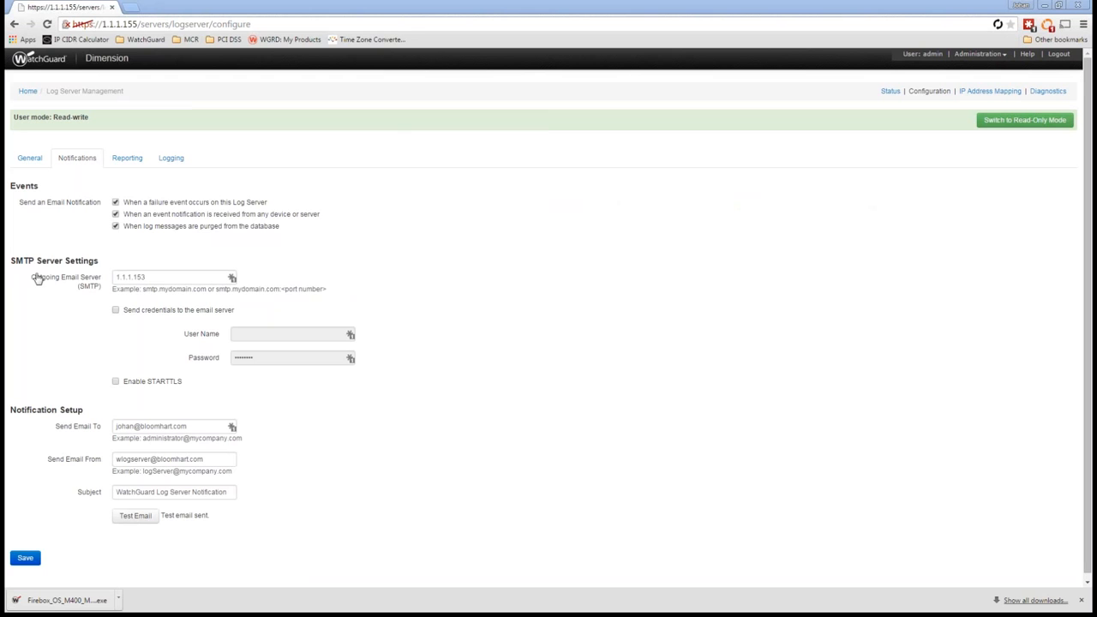
Step: Open the report schedules page and switch it to read-write mode
left_click(978, 54)
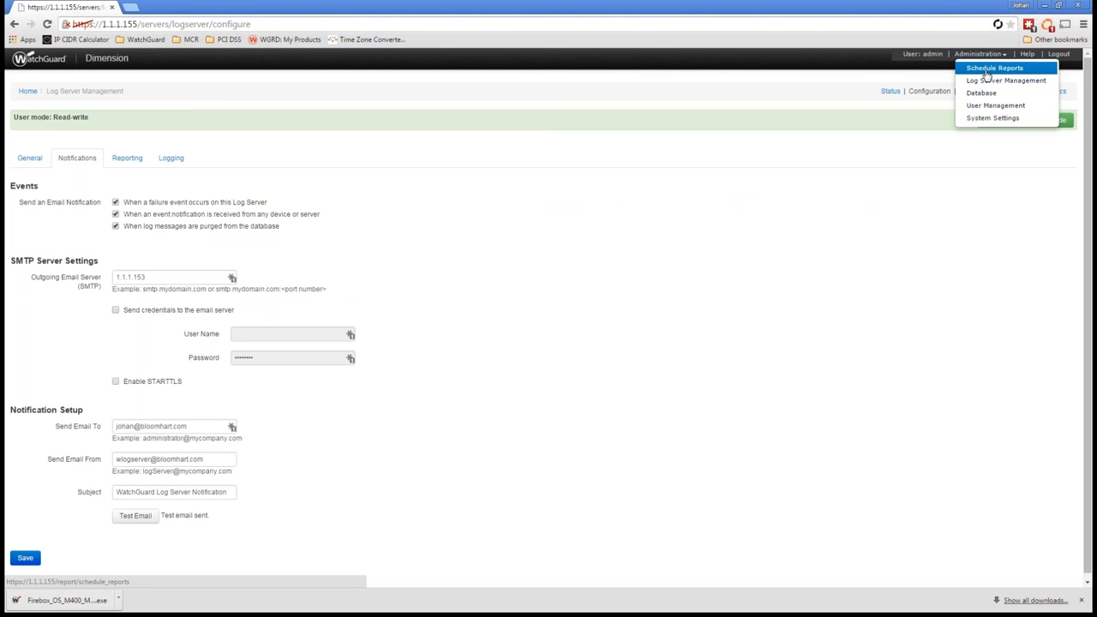
left_click(987, 75)
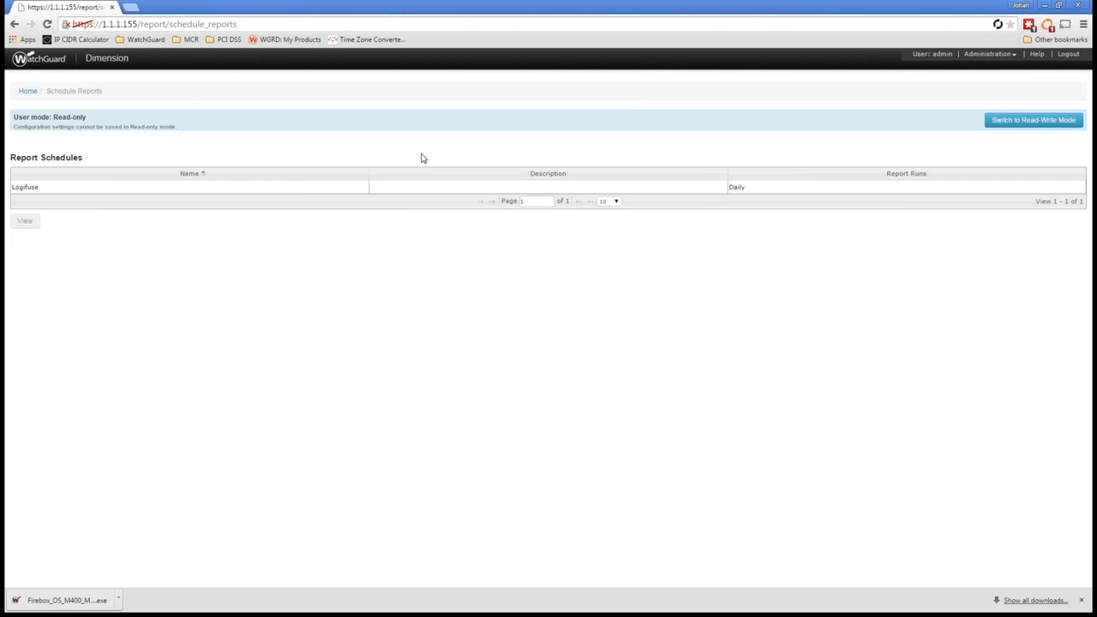
left_click(1011, 122)
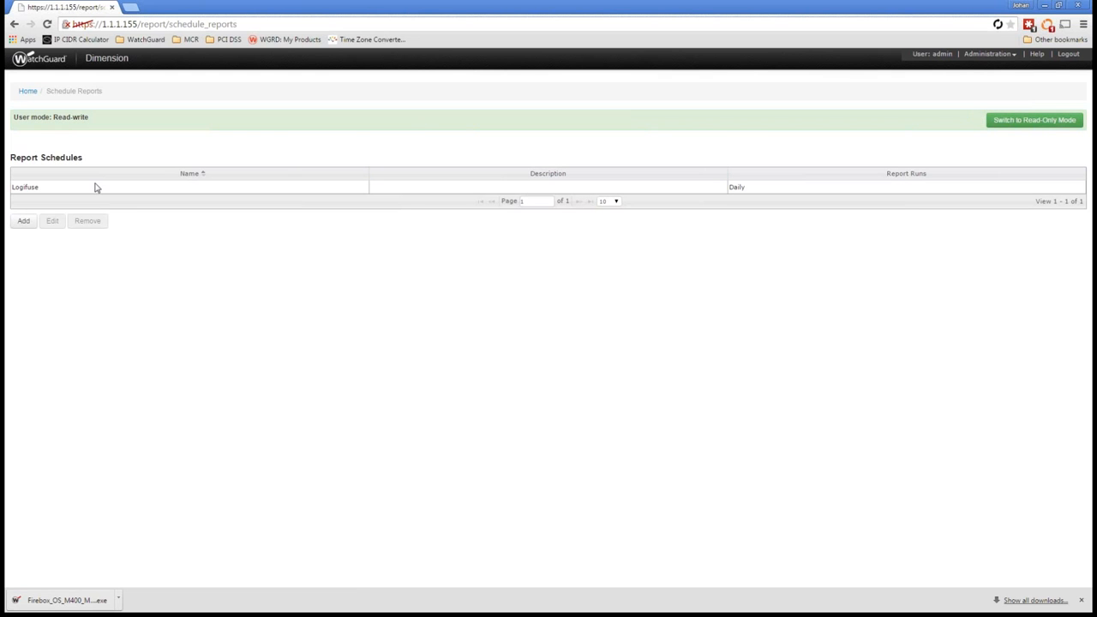
Step: Add a report schedule named "Daily Reports" with the description "Report of daily activity summary" and continue to resource selection
left_click(24, 221)
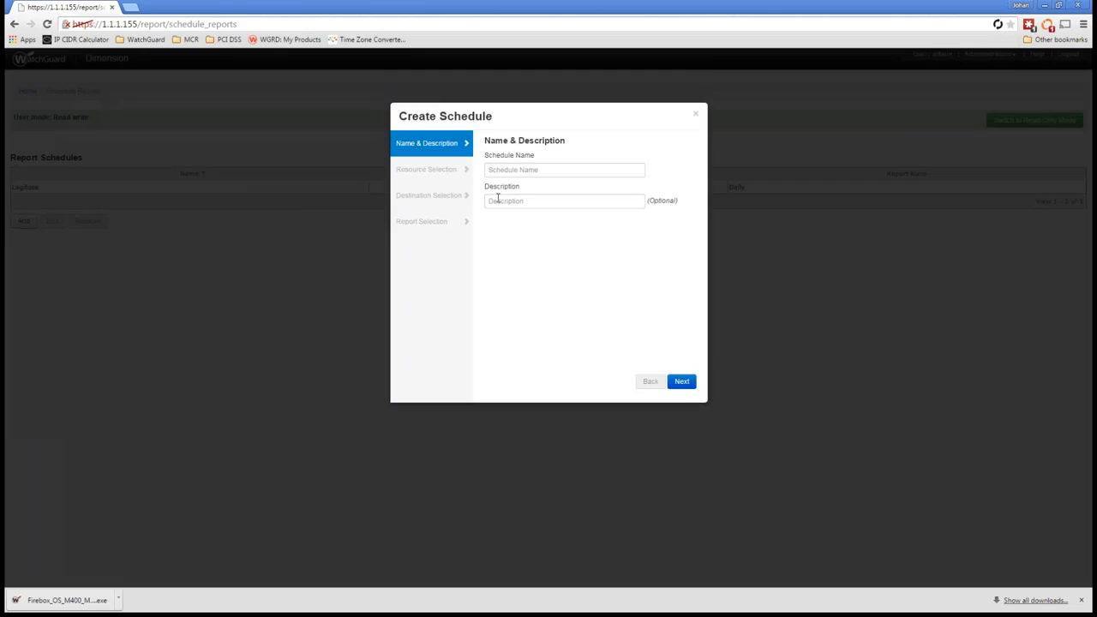
left_click(525, 170)
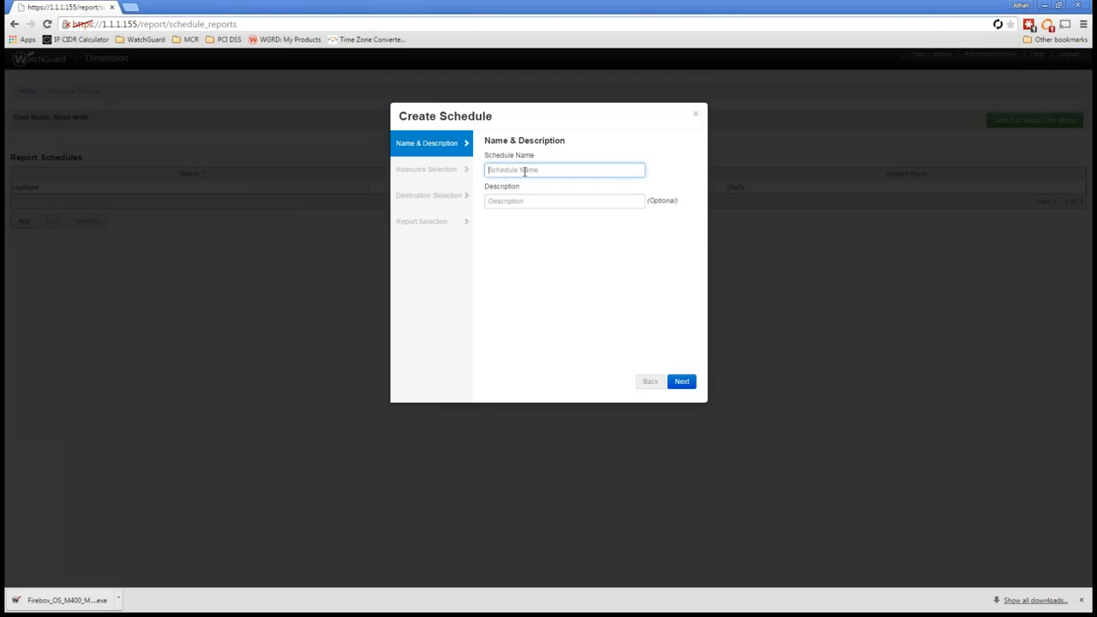
type("Da")
key("Tab")
type("Re")
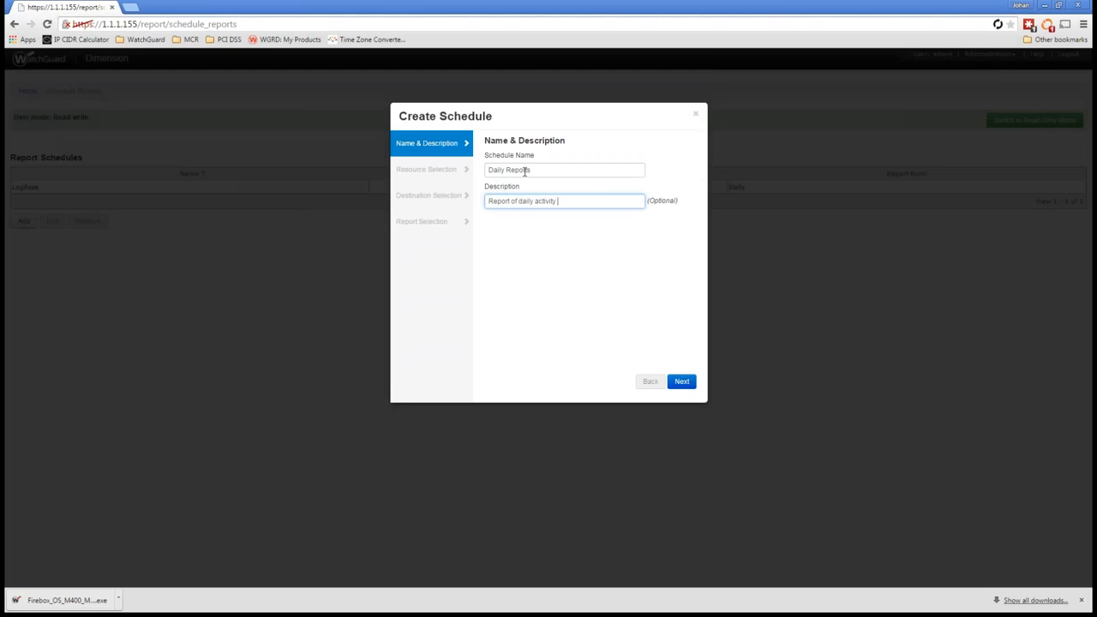
type("port of daily activity summary on my firewalls")
left_click(681, 382)
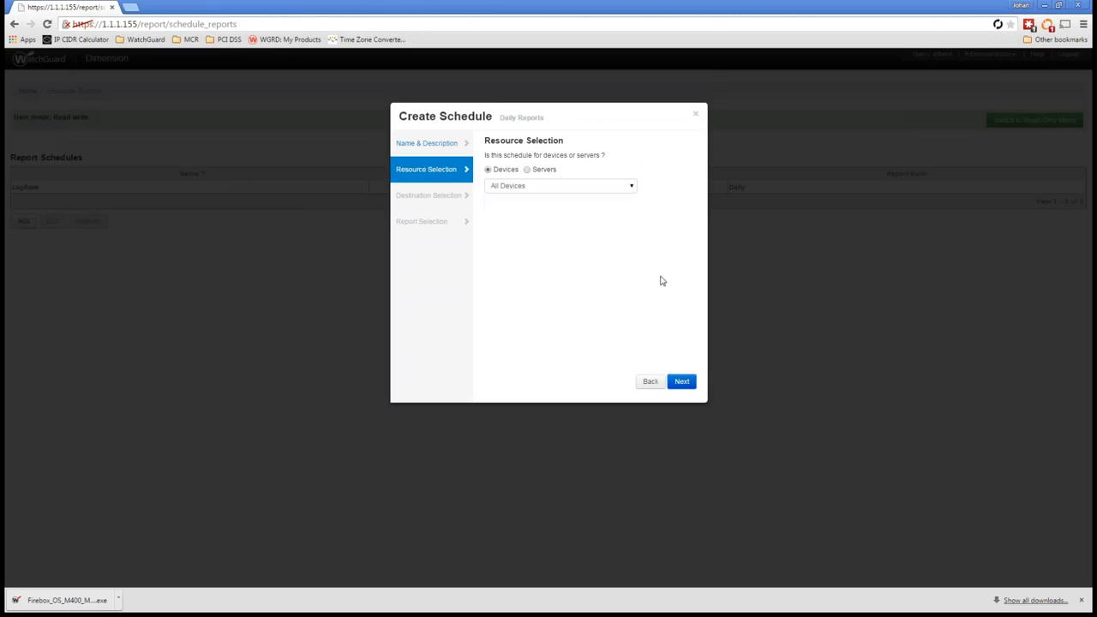
left_click(575, 188)
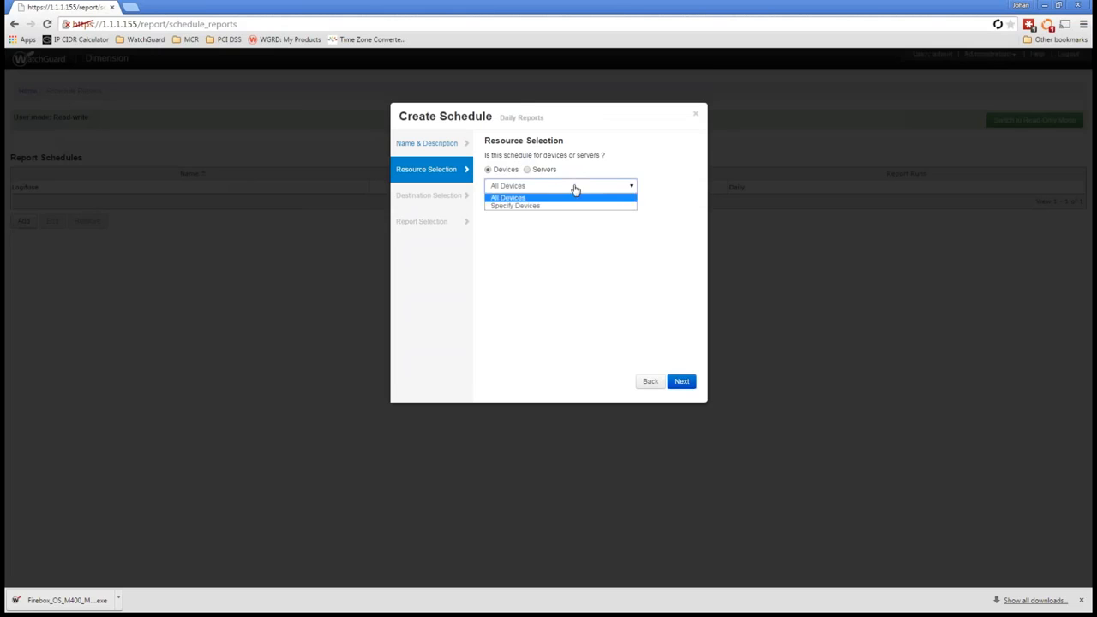
left_click(578, 206)
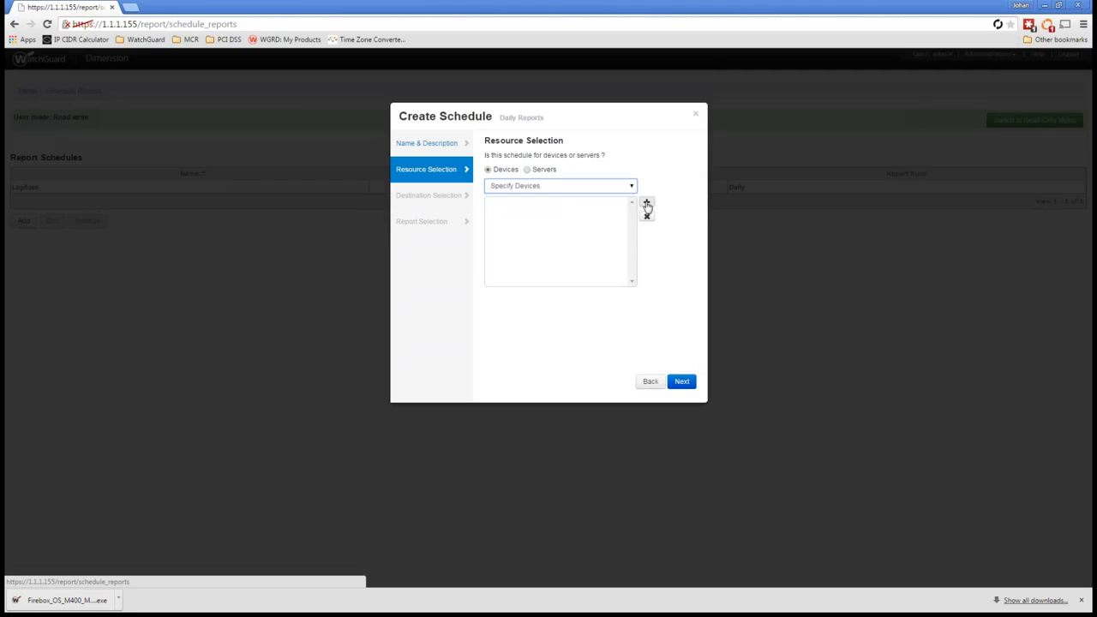
left_click(558, 184)
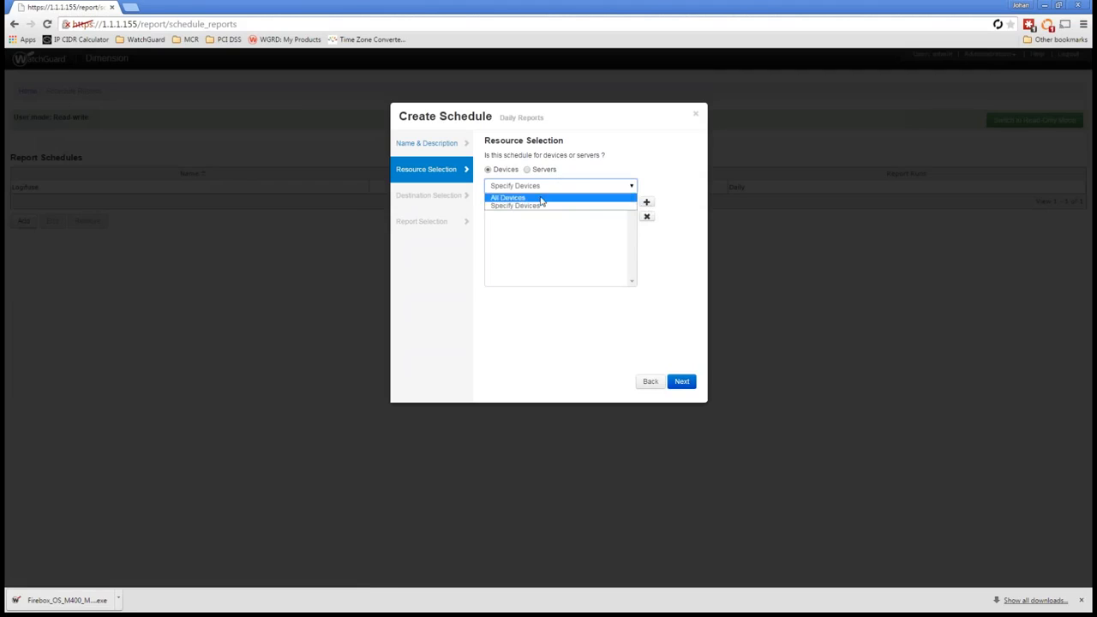
left_click(541, 198)
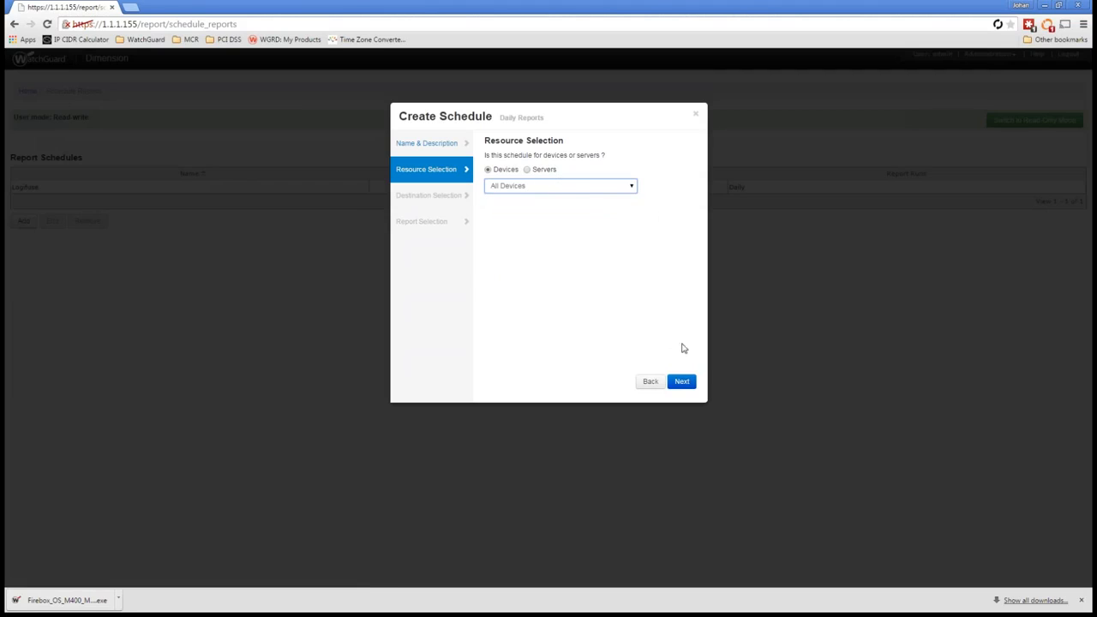
Step: Set the schedule to send reports in email to the recipient's address and review the email subject and body settings
left_click(683, 383)
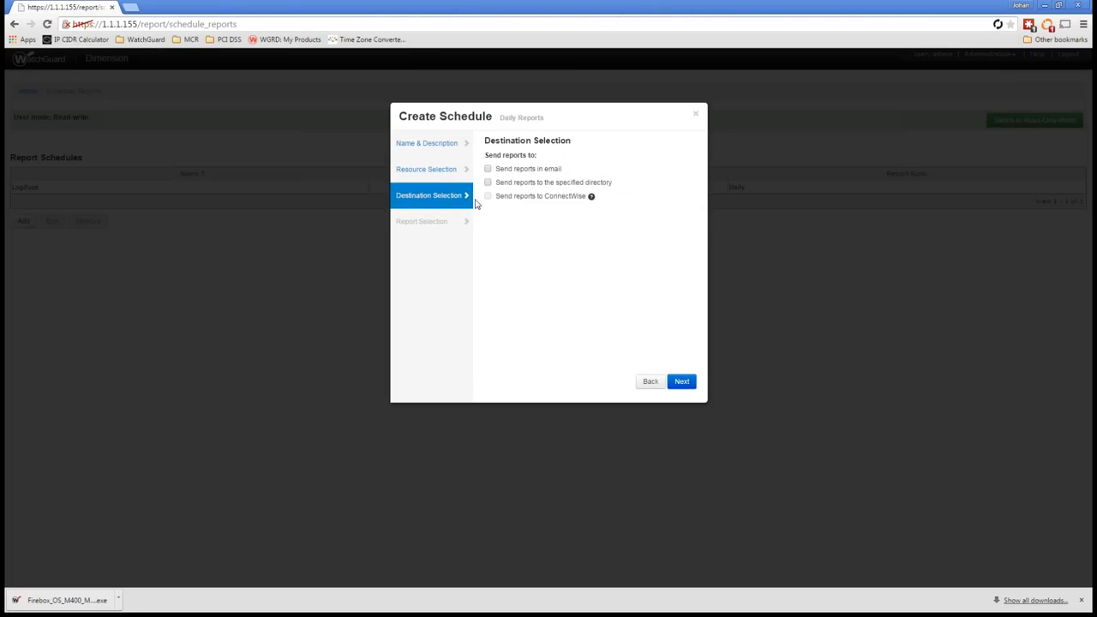
left_click(557, 175)
left_click(554, 186)
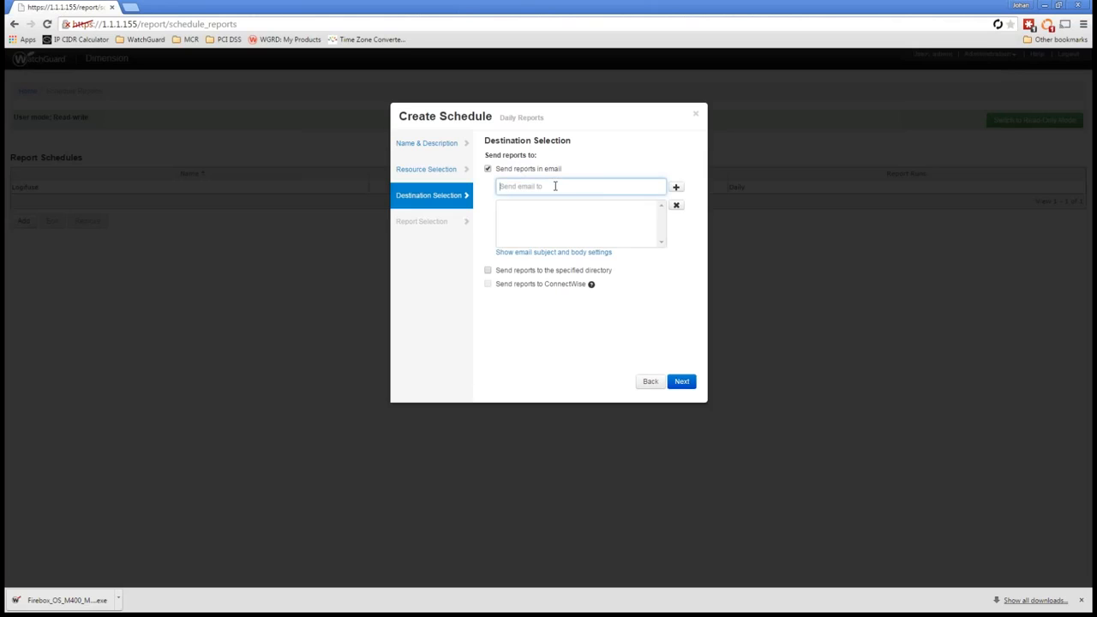
type("johan")
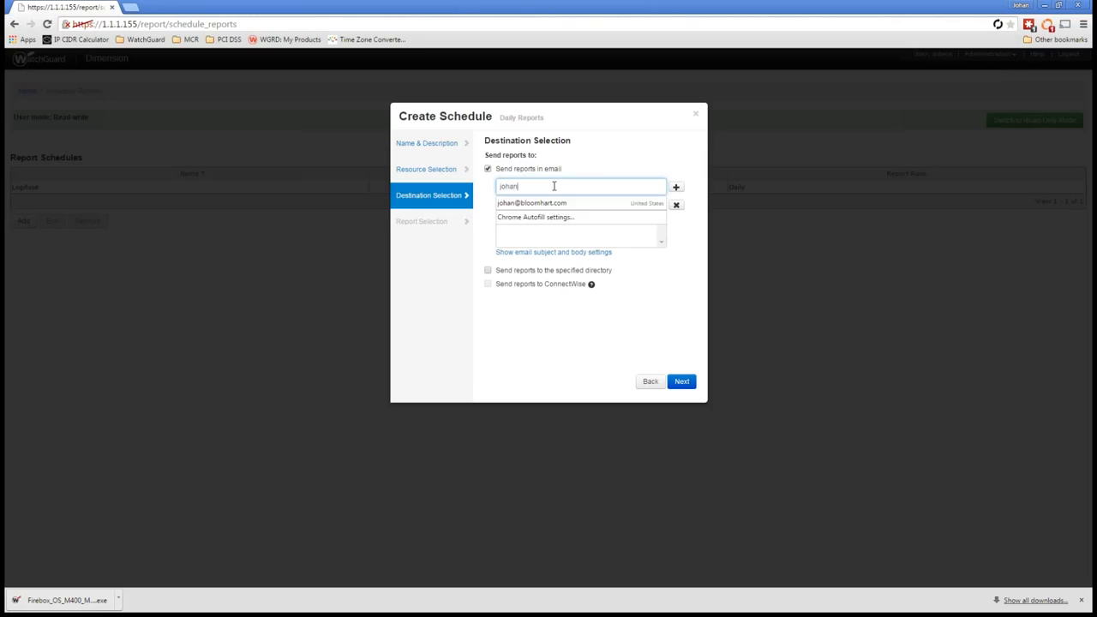
key("Down")
key("Return")
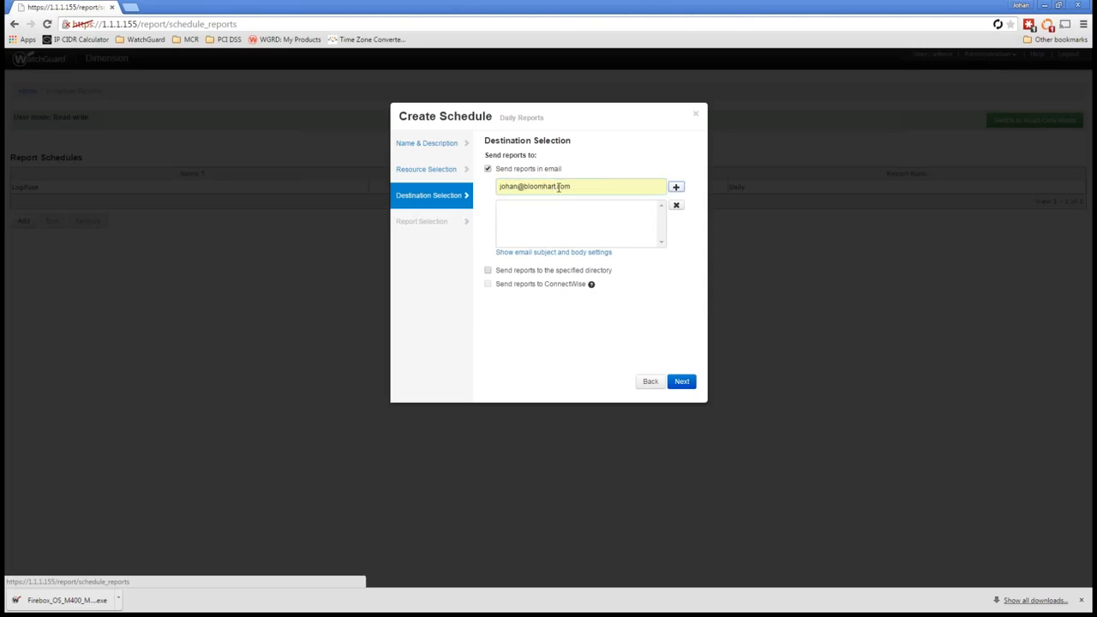
left_click(675, 187)
left_click(570, 252)
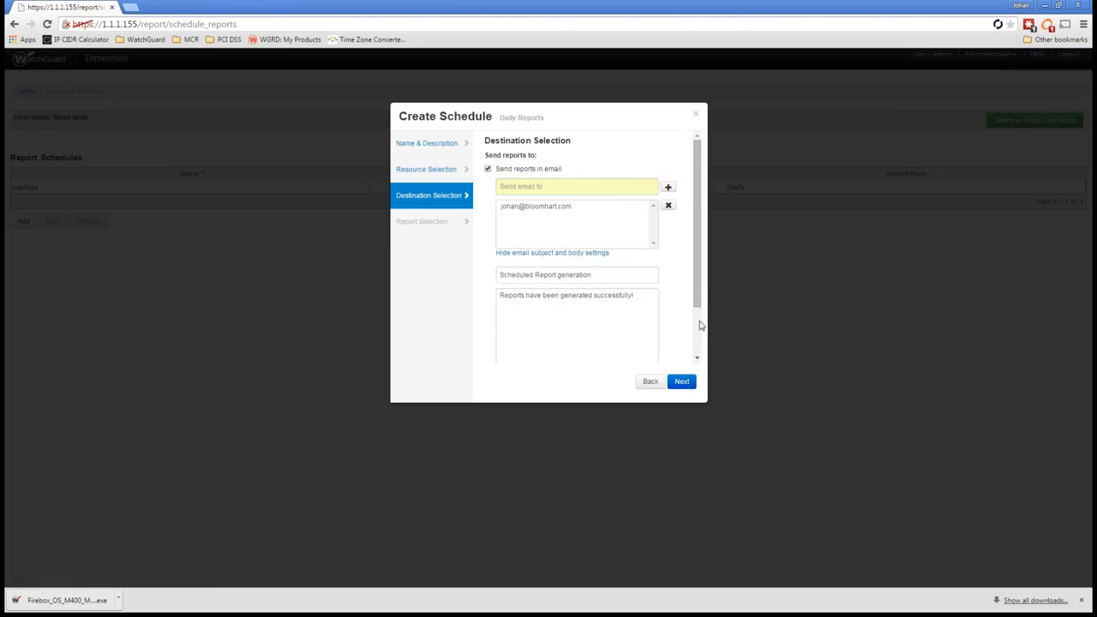
scroll(700, 325, "down", 2)
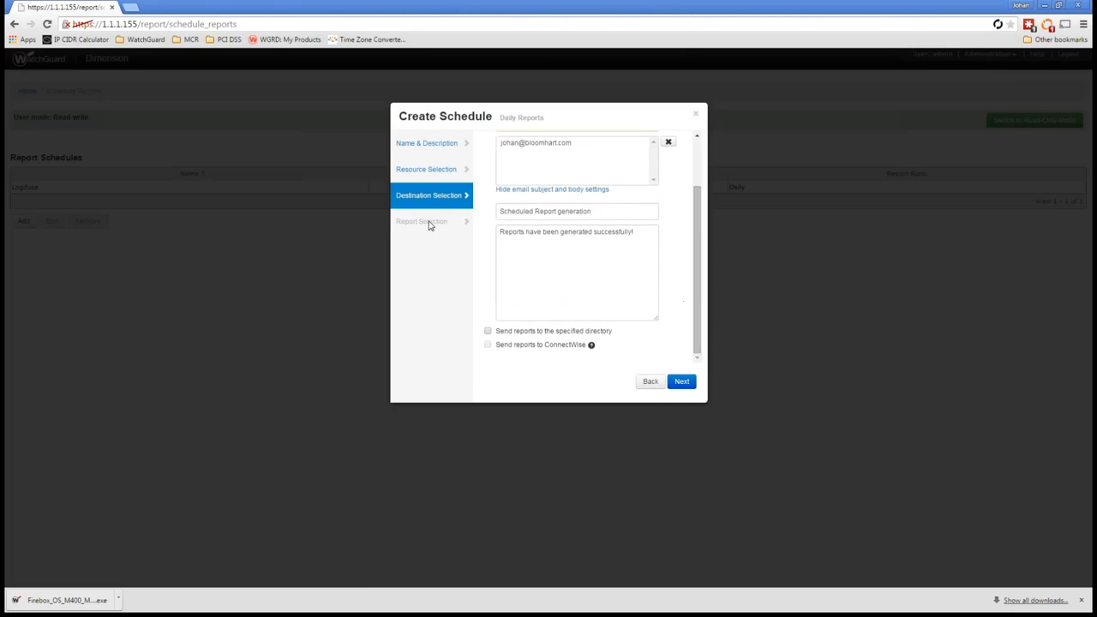
left_click(680, 382)
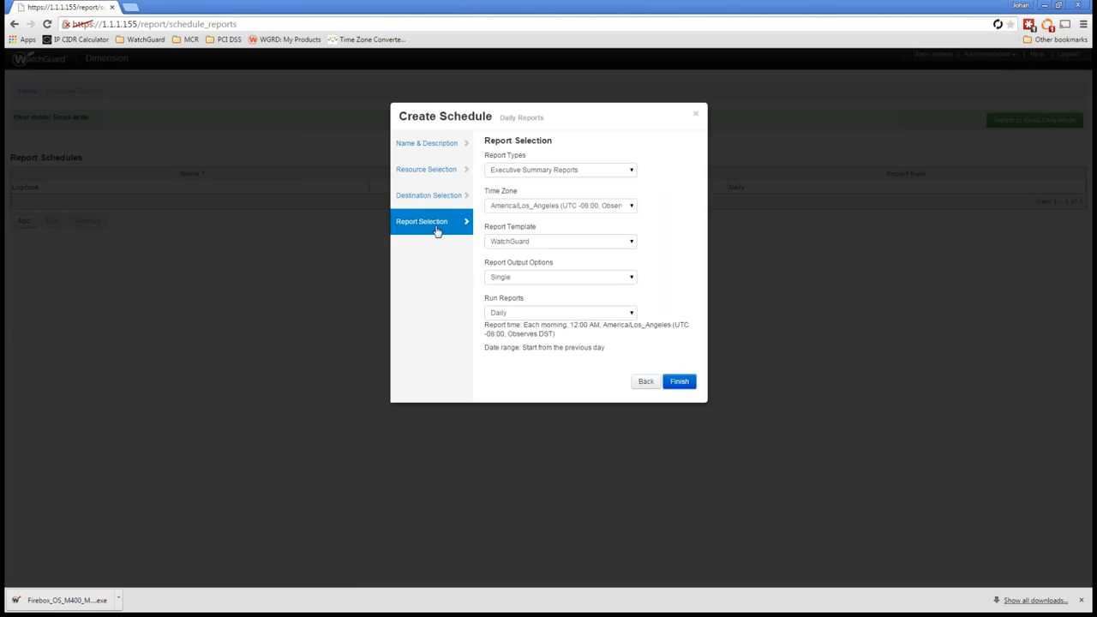
left_click(546, 173)
left_click(539, 190)
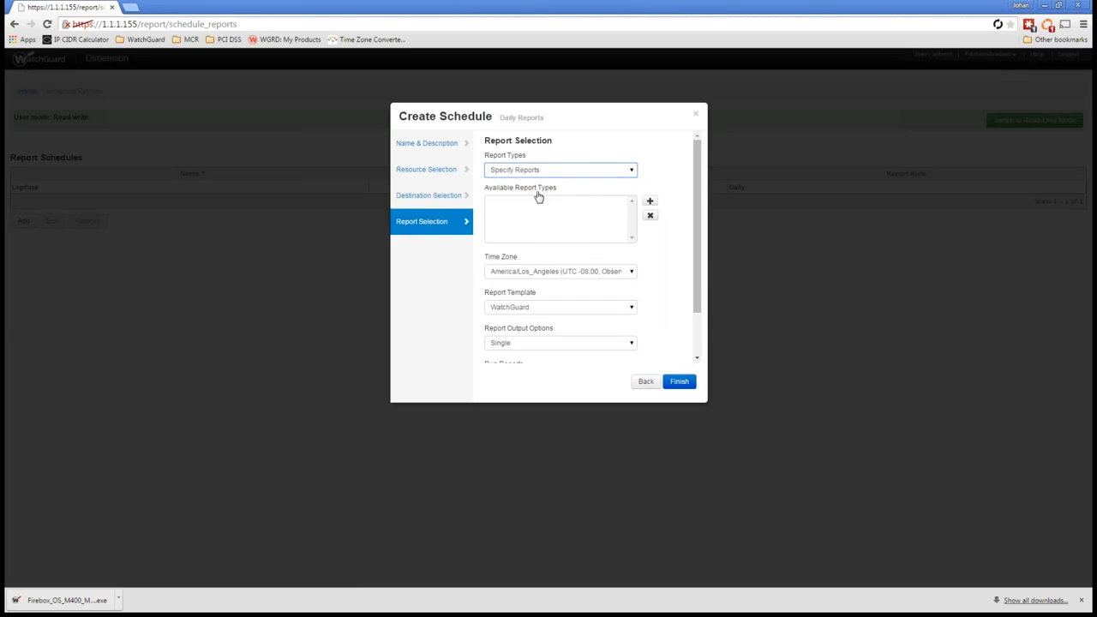
left_click(549, 172)
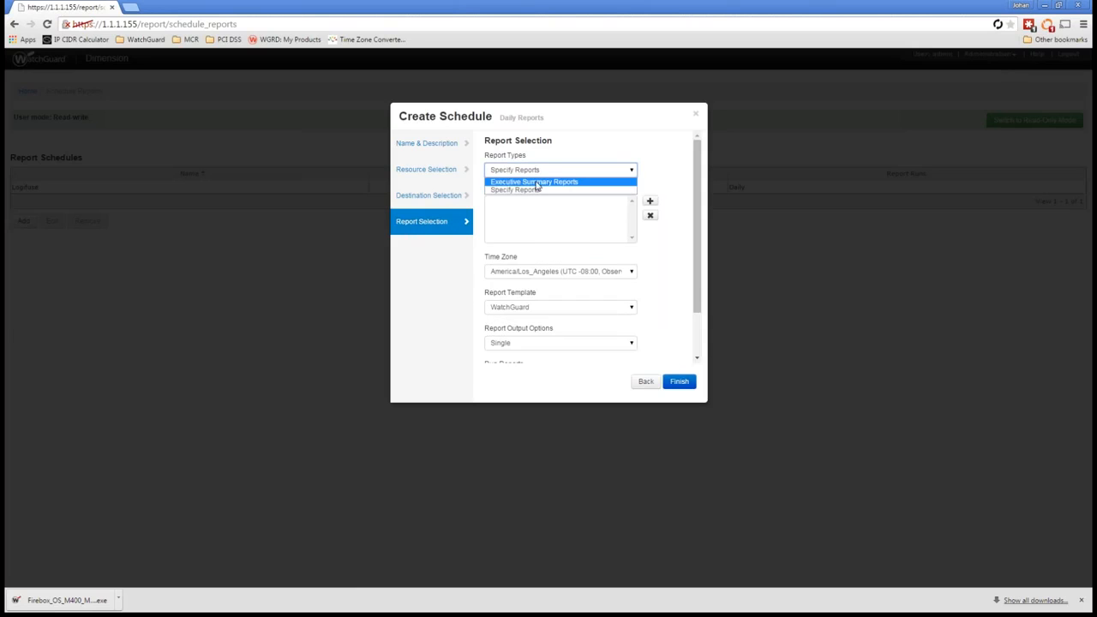
left_click(583, 183)
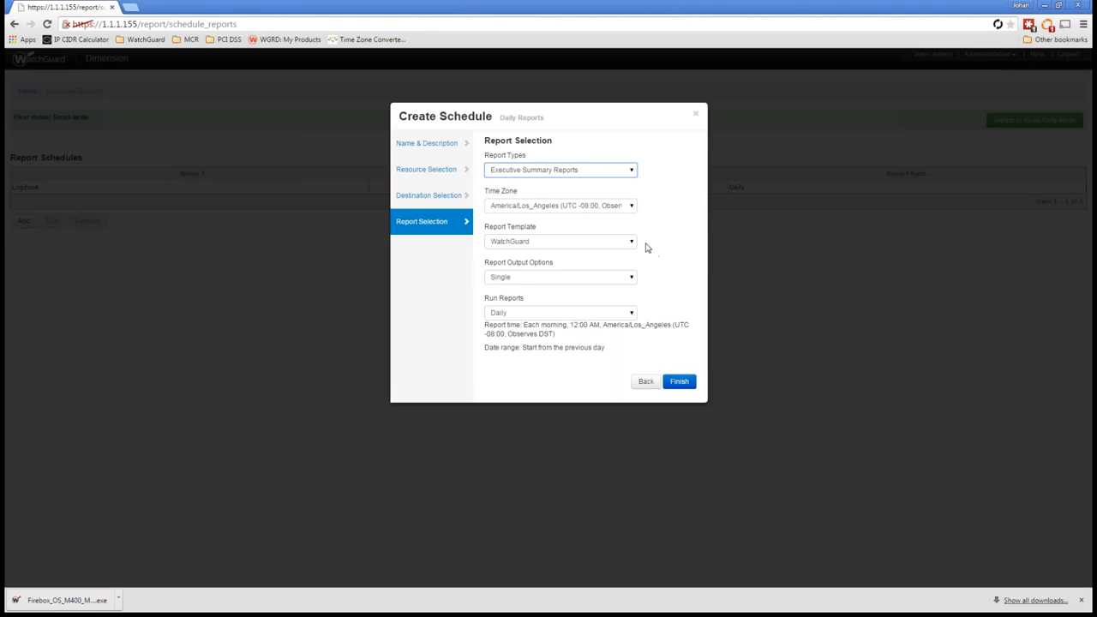
Step: Set the report output to Single and Combined, keep the WatchGuard template and daily runs, and finish creating the schedule
left_click(596, 241)
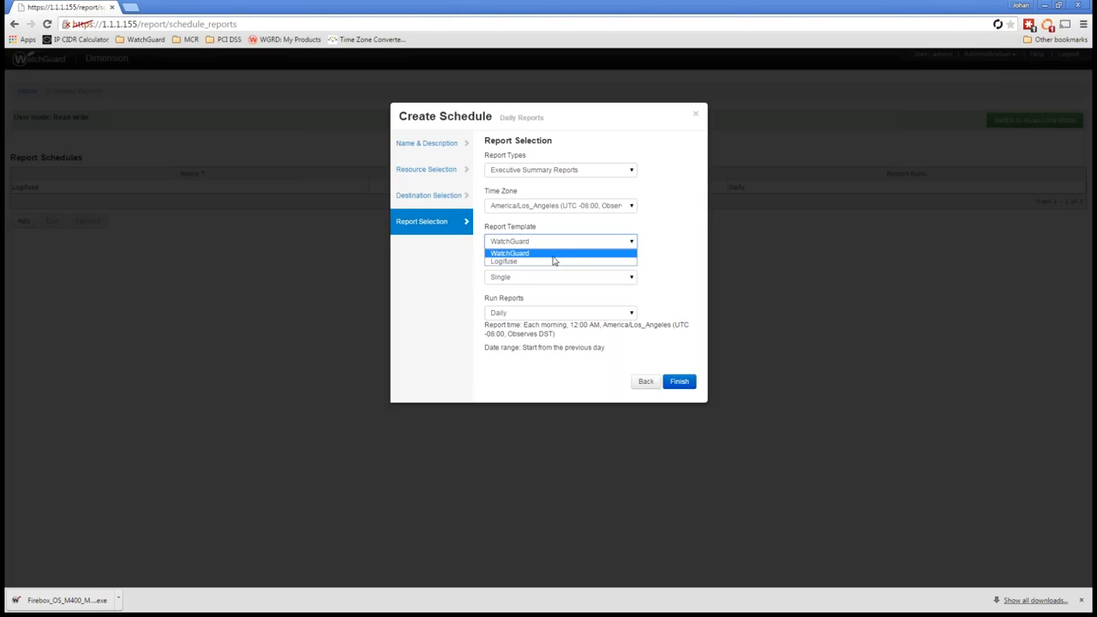
left_click(668, 270)
left_click(607, 276)
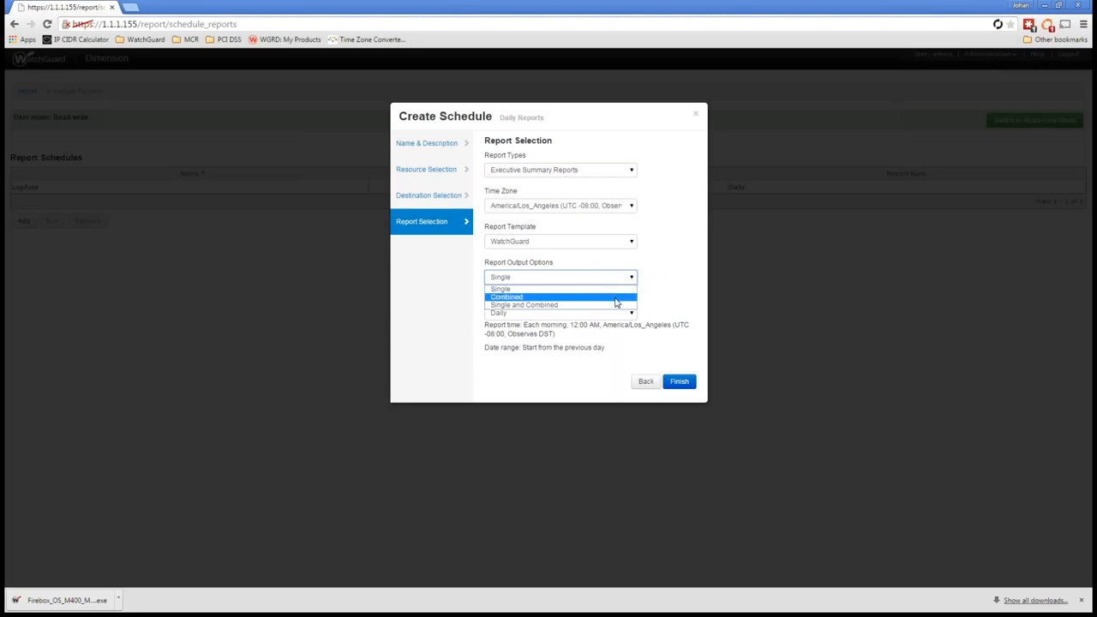
left_click(606, 305)
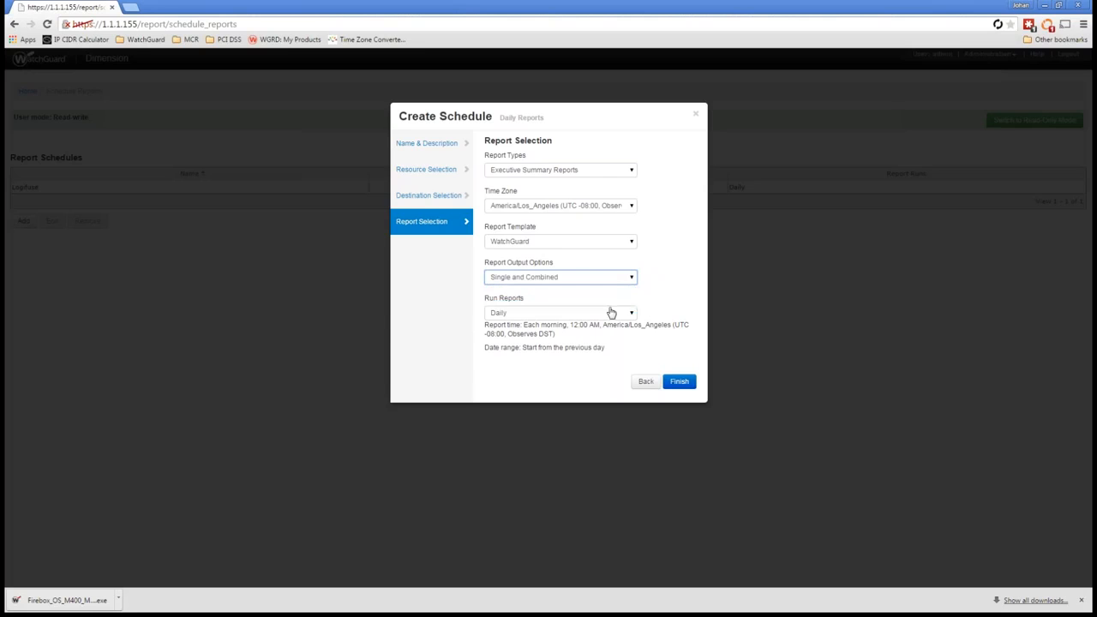
left_click(624, 316)
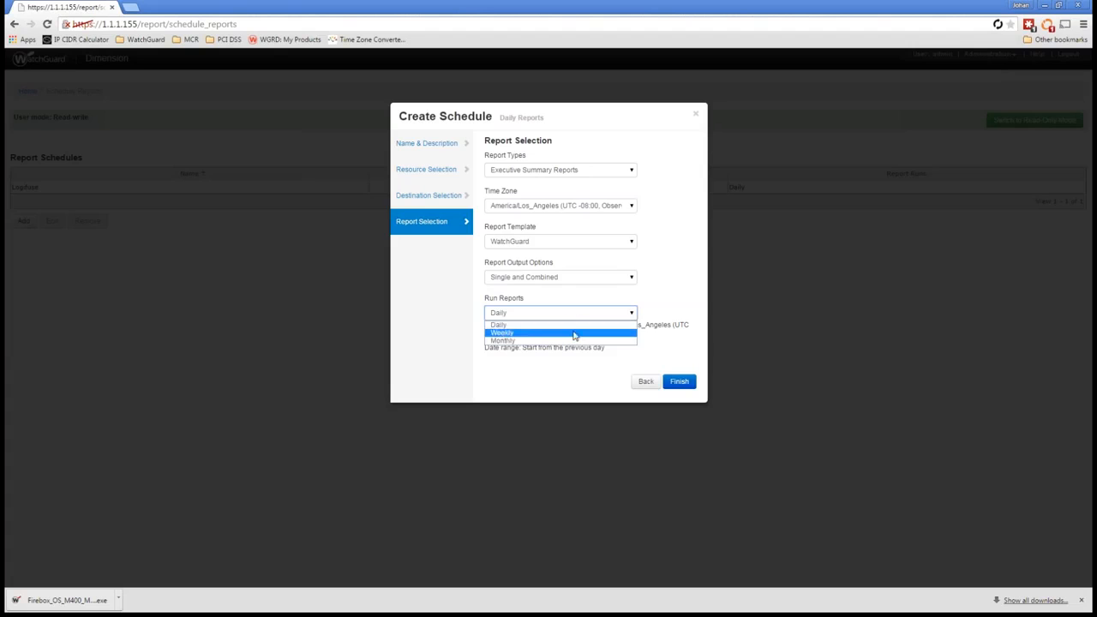
left_click(662, 313)
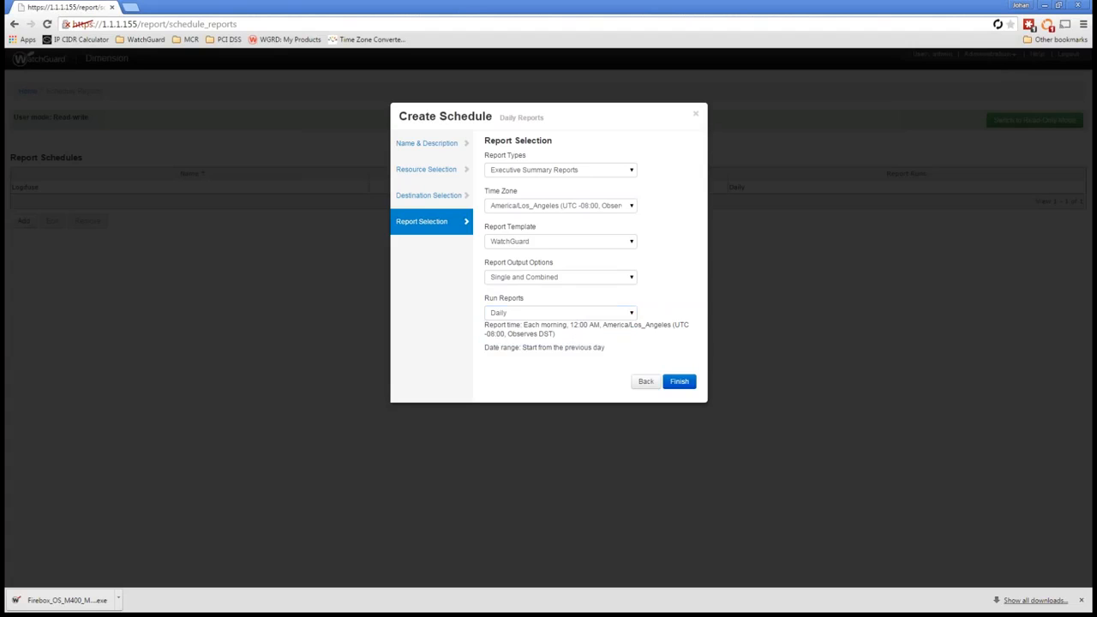
left_click(570, 278)
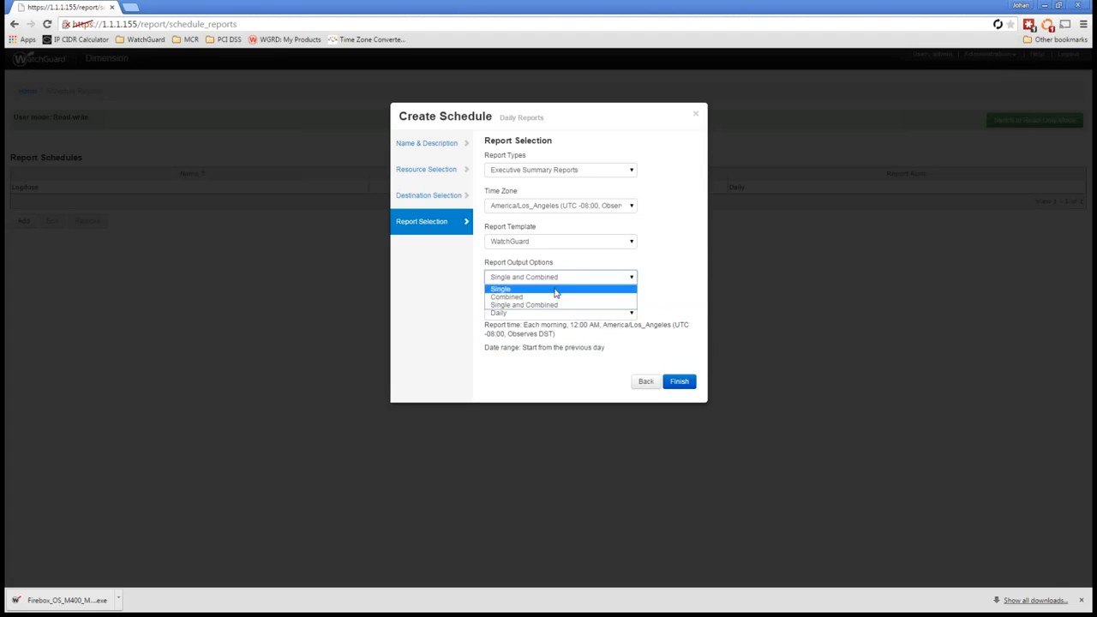
left_click(543, 305)
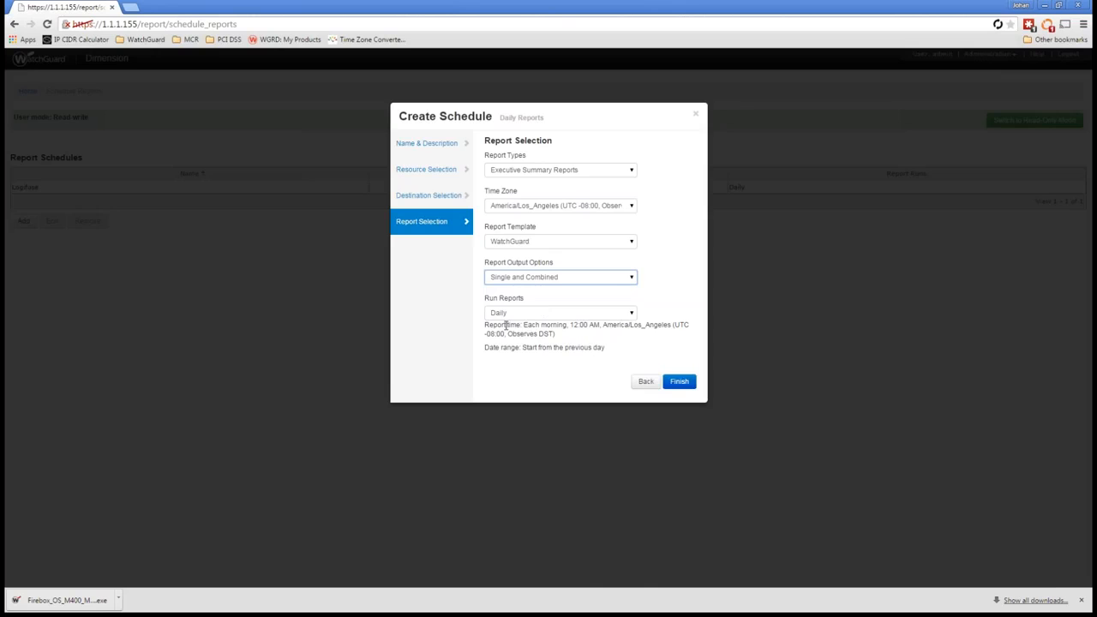
left_click(680, 382)
left_click(411, 201)
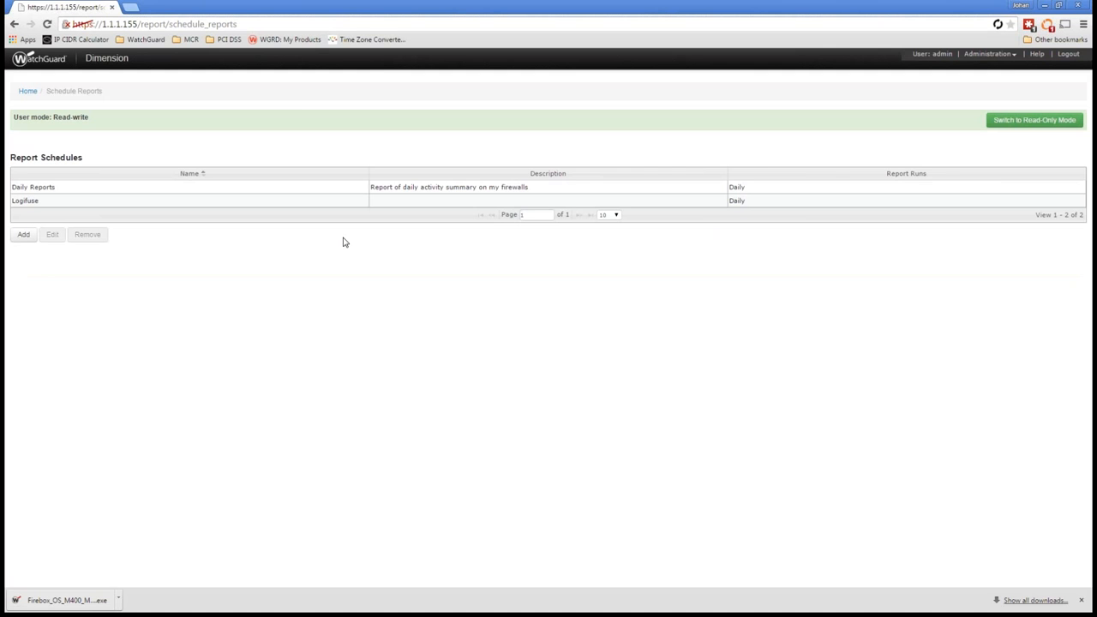
Step: Switch to the Scheduled Report generation message in Outlook and open its attached Portland_M400 executive summary PDF
key("alt+Tab")
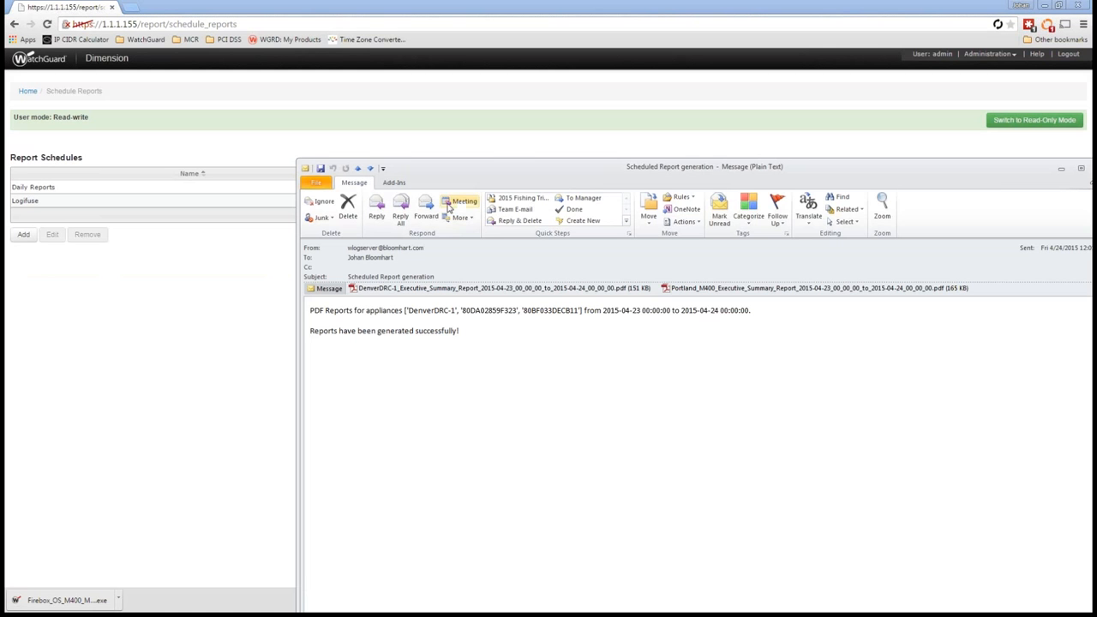
left_click_drag(518, 169, 389, 92)
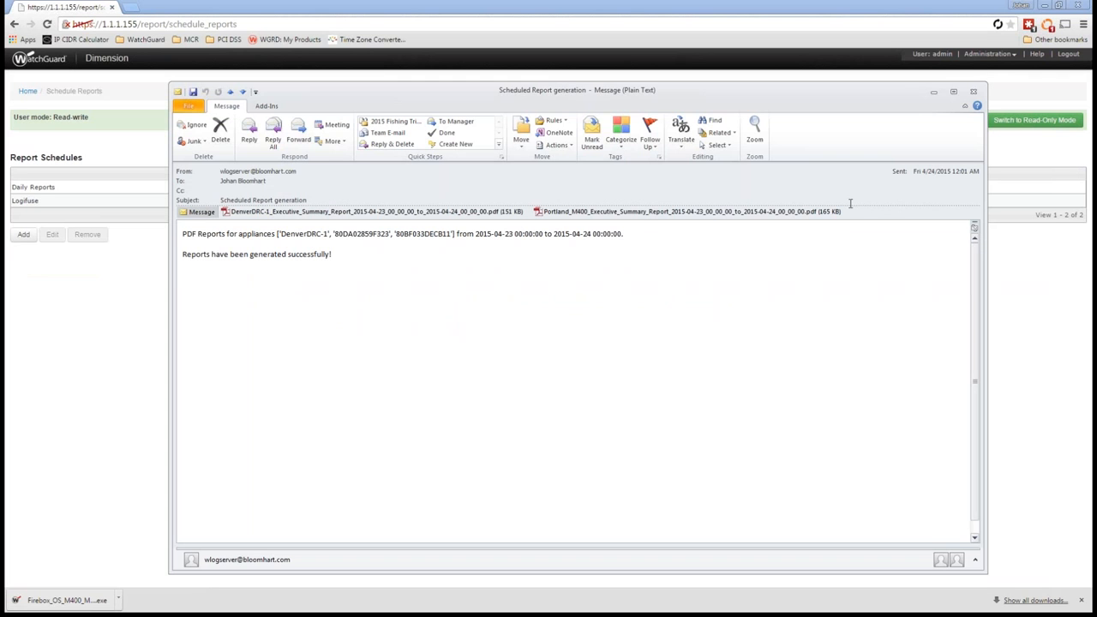
double_click(595, 209)
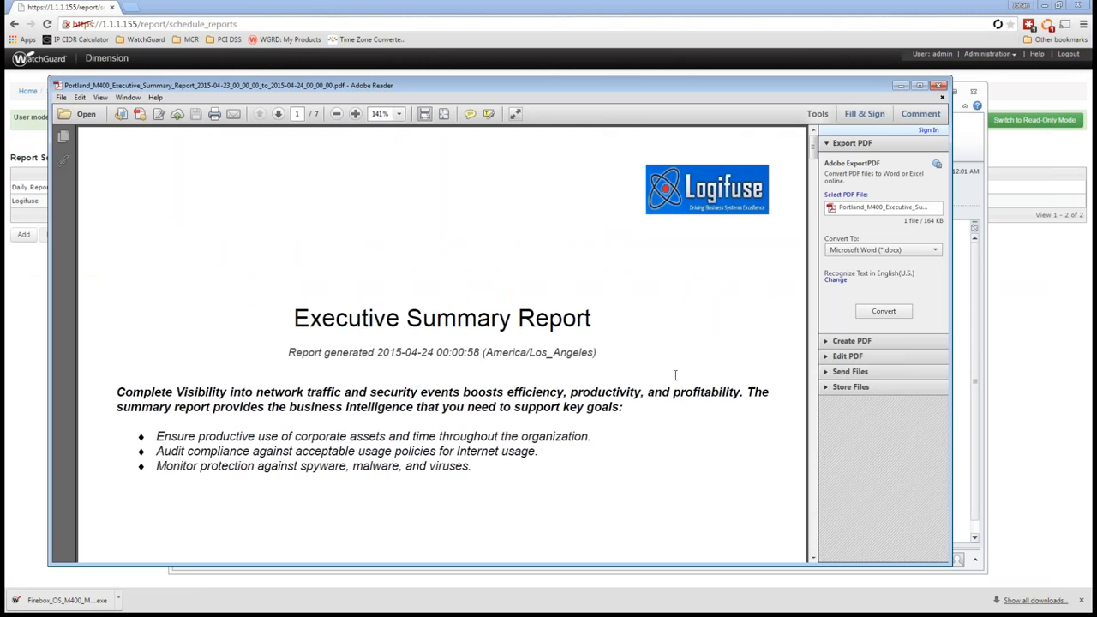
Step: Examine the executive summary report's cover page, device and date range details, and list of available reports
scroll(608, 355, "down", 2)
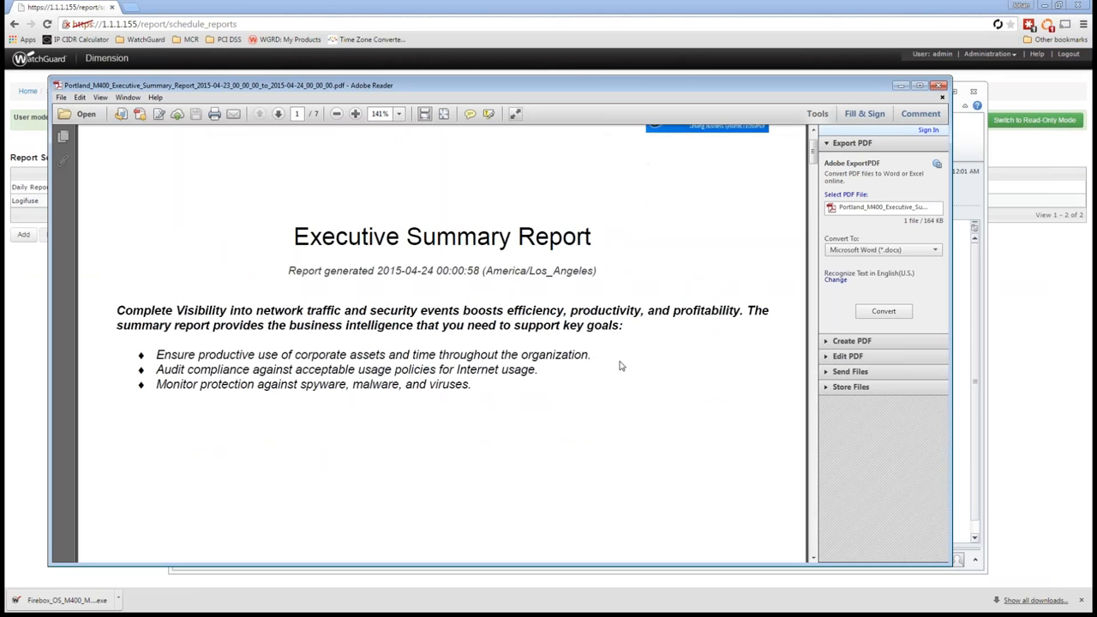
left_click(812, 440)
scroll(677, 455, "down", 2)
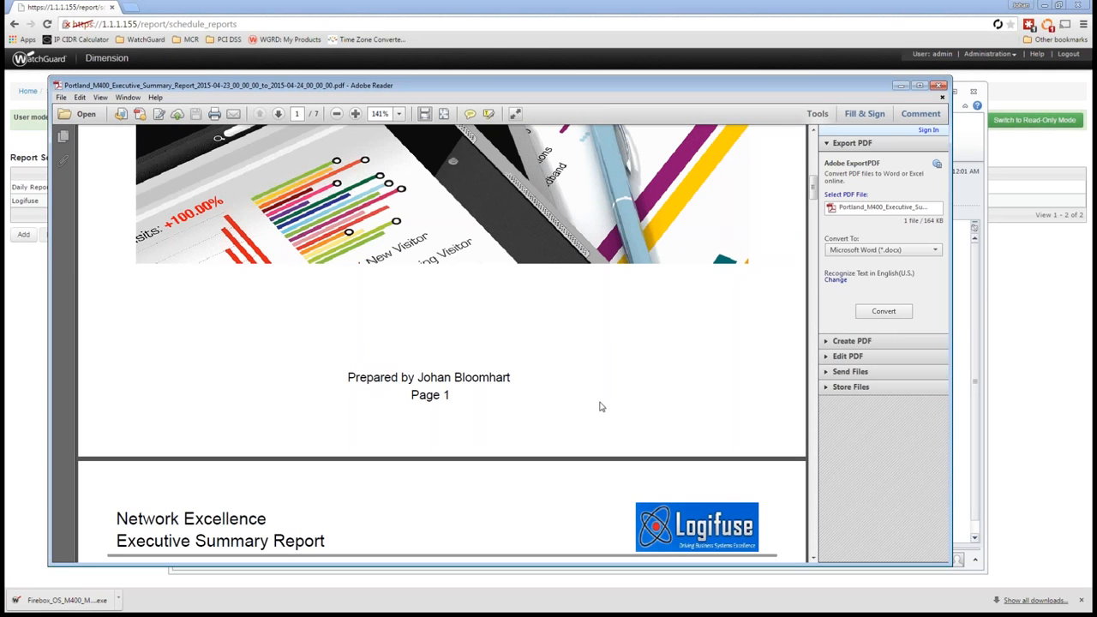
scroll(566, 390, "down", 2)
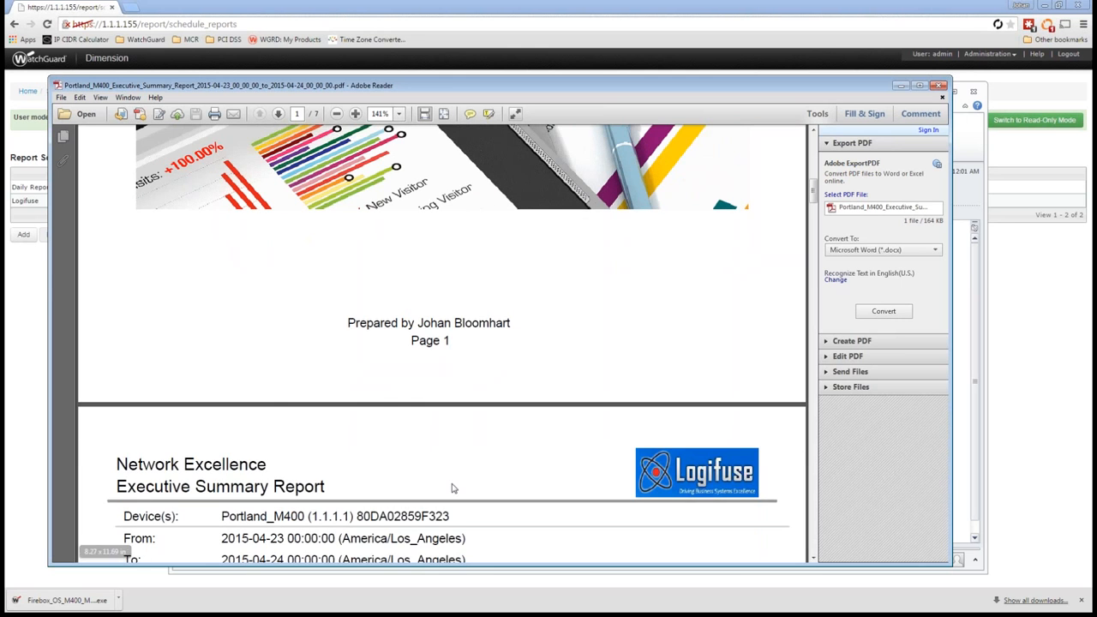
scroll(453, 488, "down", 5)
scroll(769, 489, "down", 2)
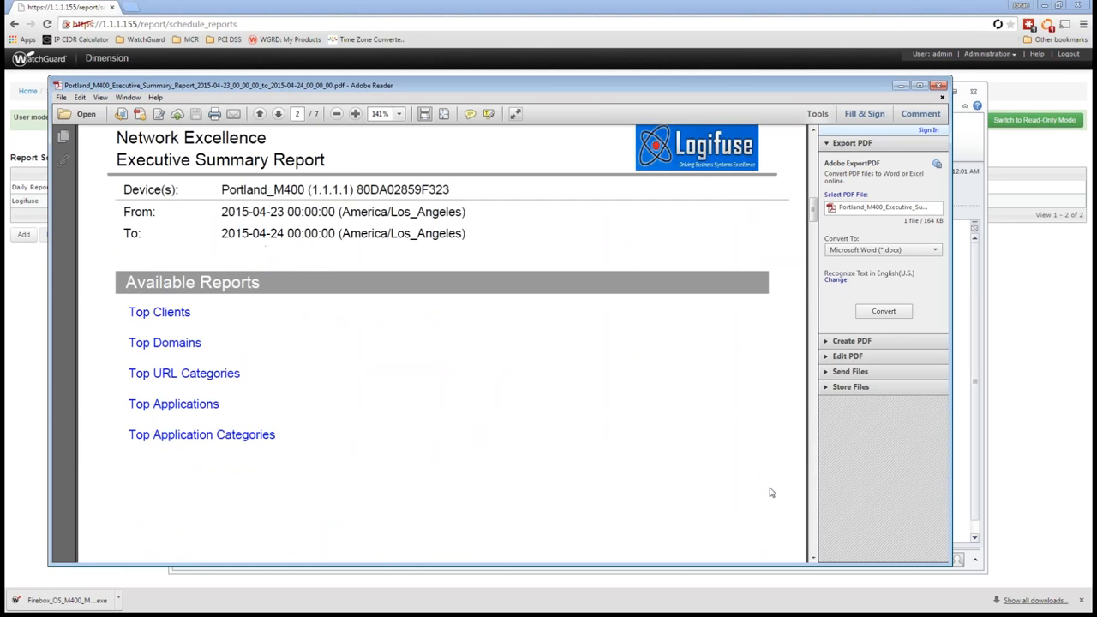
Step: Review the report's top clients, top domains and URL category data, and close the PDF and its email message
left_click(812, 497)
scroll(553, 497, "down", 3)
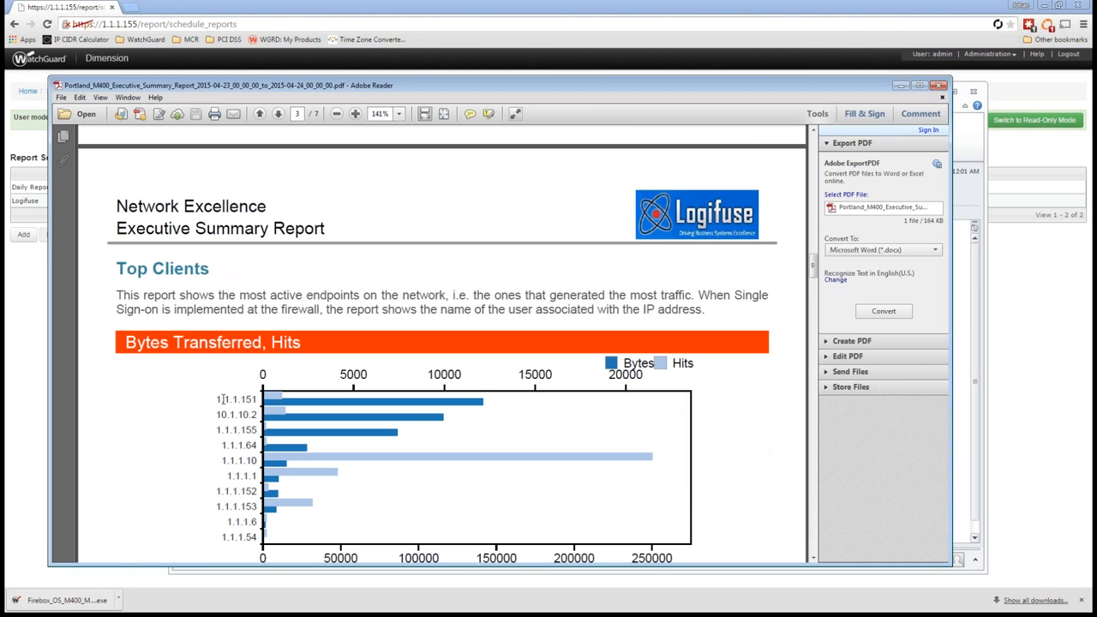
scroll(253, 463, "down", 10)
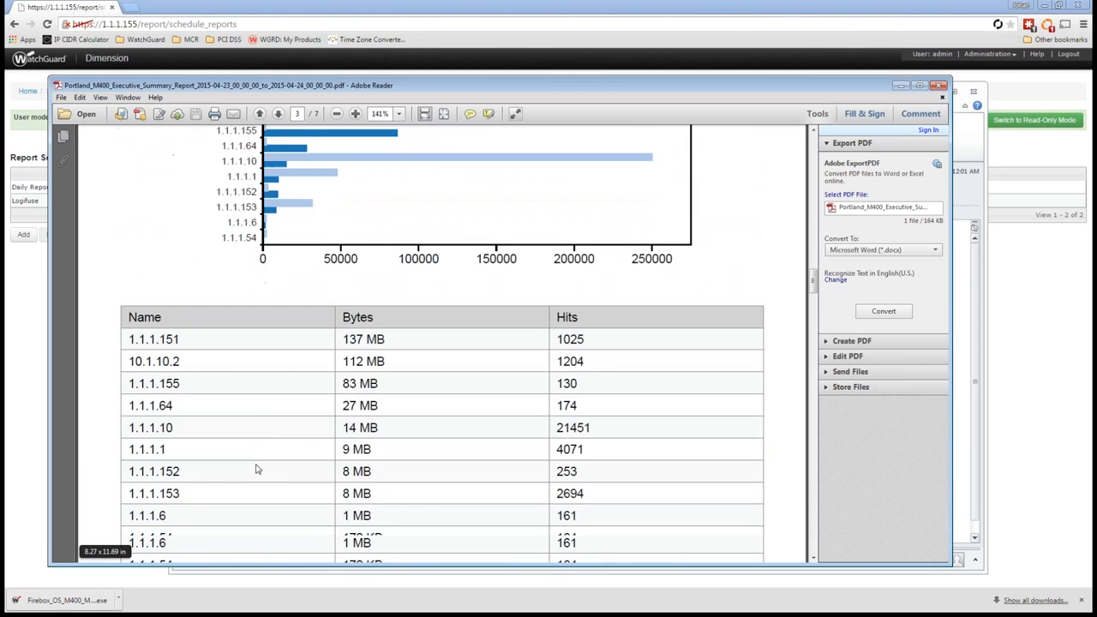
scroll(257, 469, "down", 3)
scroll(262, 468, "down", 15)
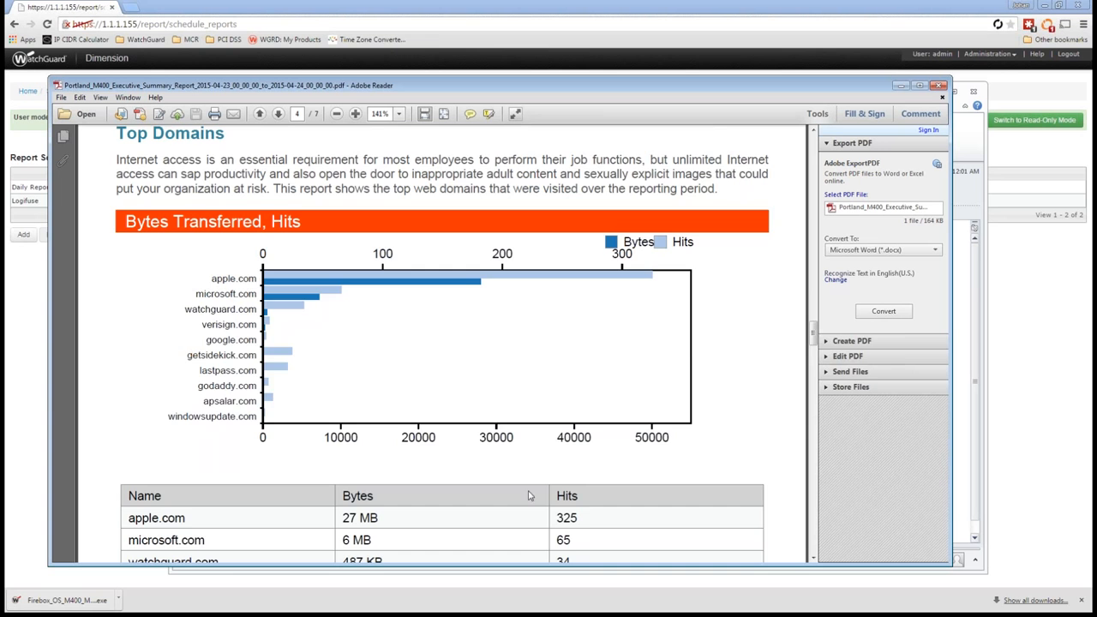
scroll(472, 449, "down", 8)
scroll(375, 406, "down", 15)
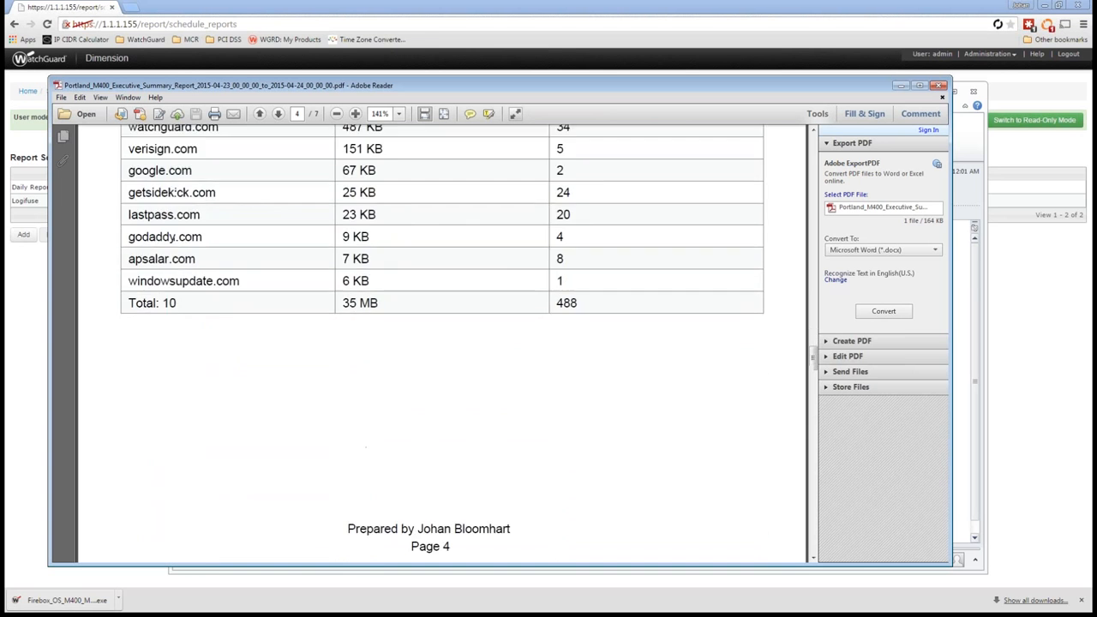
scroll(375, 398, "down", 7)
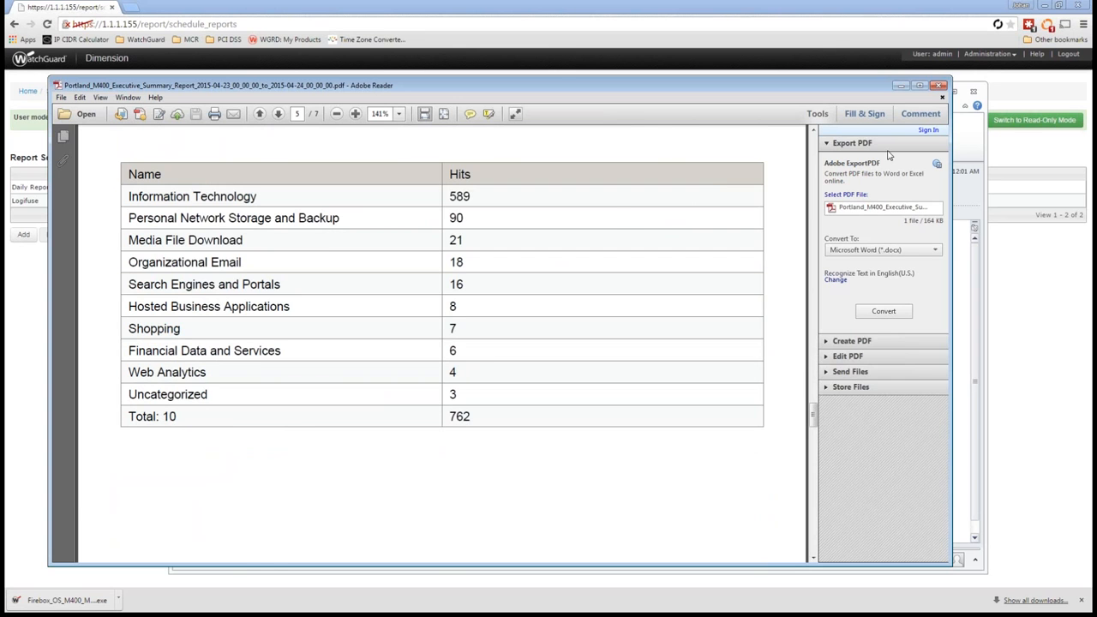
left_click(939, 85)
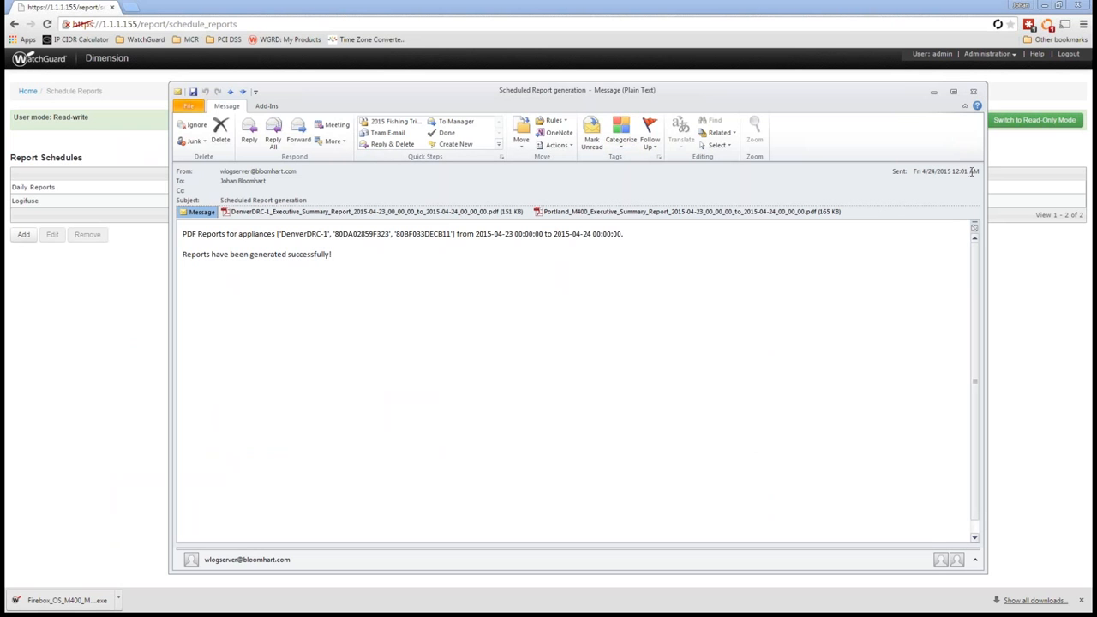
left_click(976, 92)
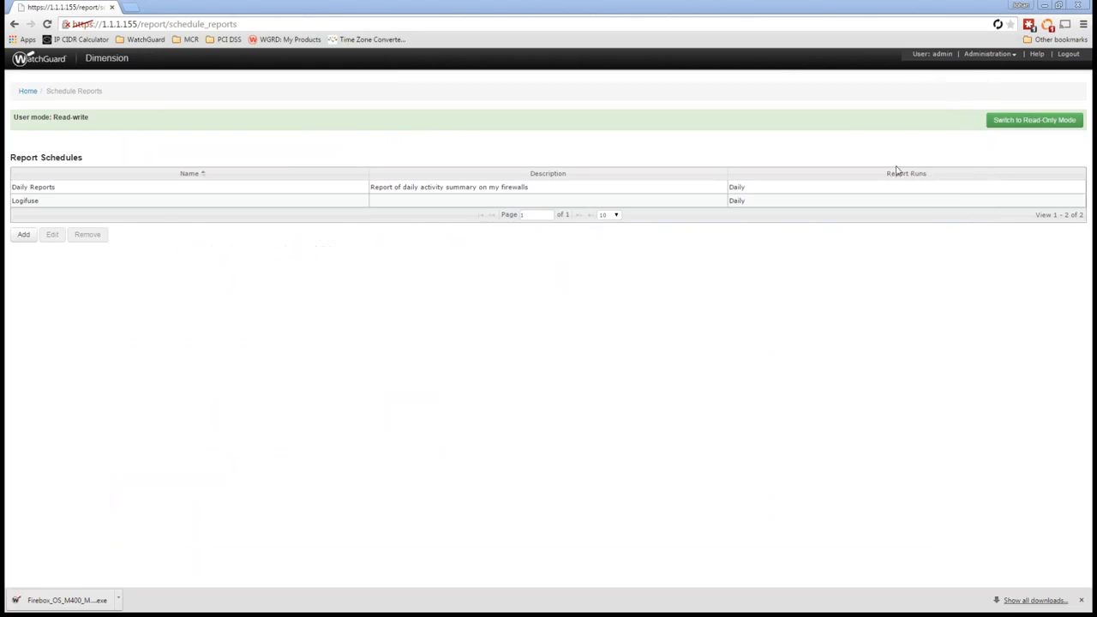
Step: Open the reporting configuration in Log Server Management and switch it to read-write mode
left_click(986, 55)
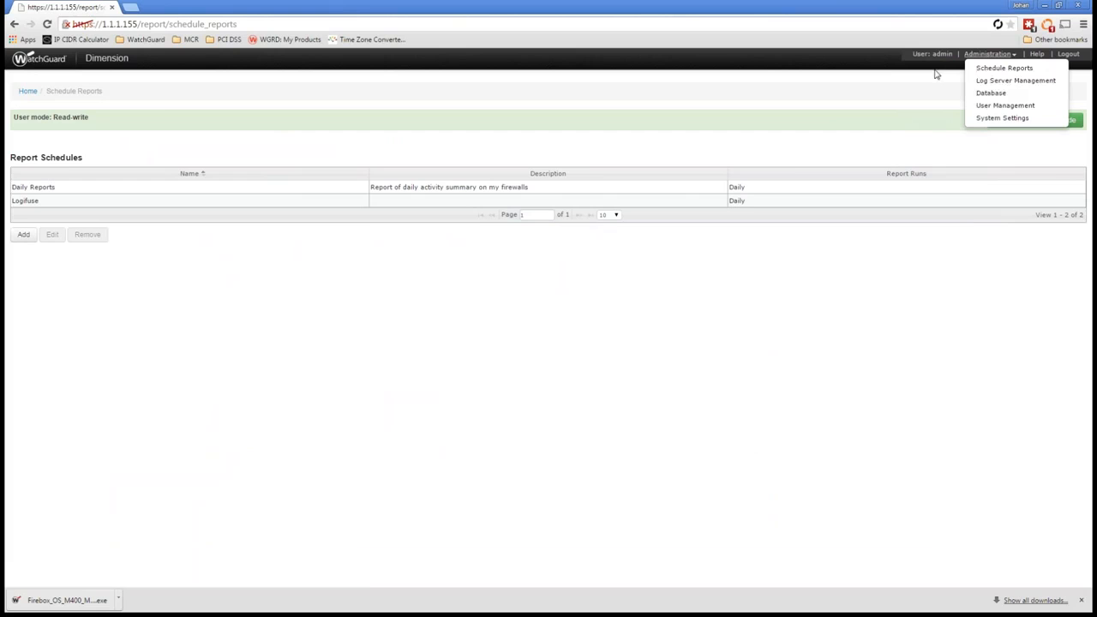
left_click(1004, 82)
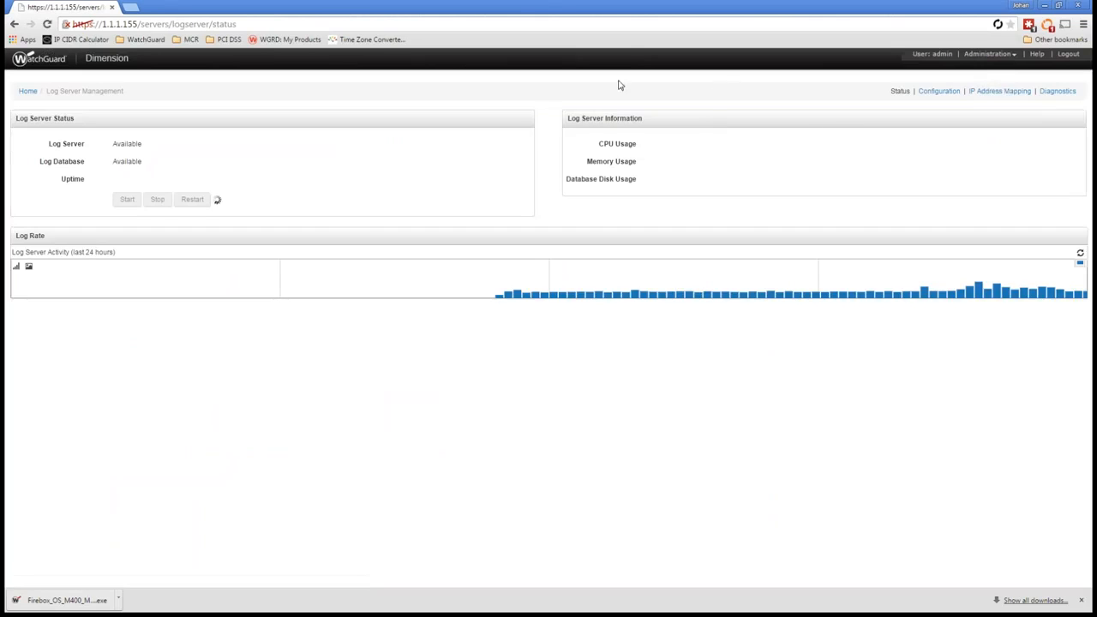
left_click(935, 92)
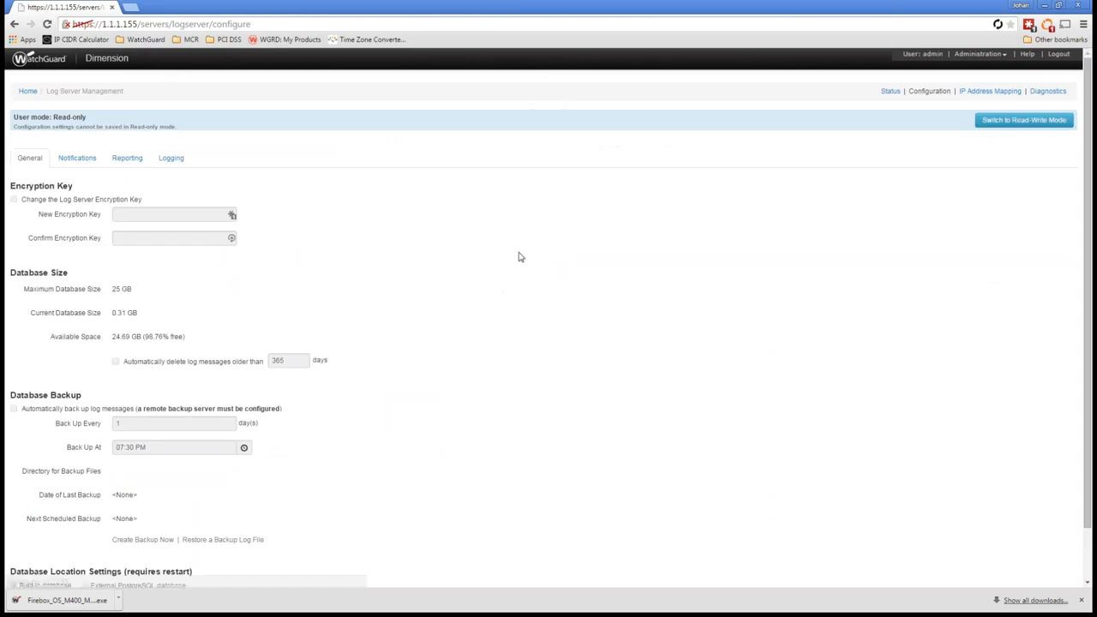
left_click(120, 162)
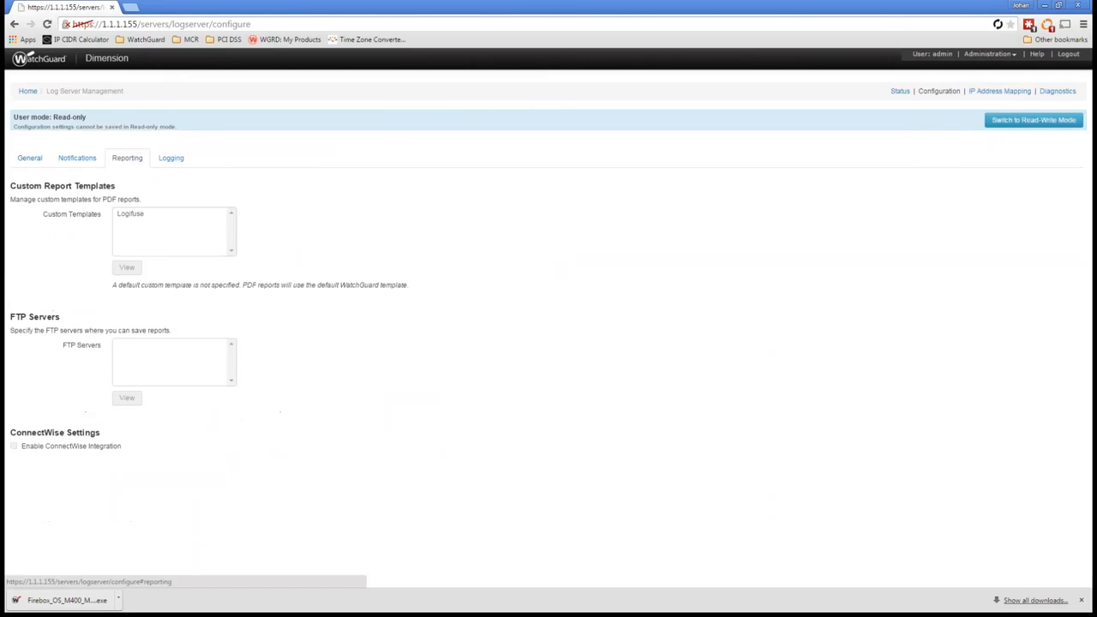
left_click(1033, 120)
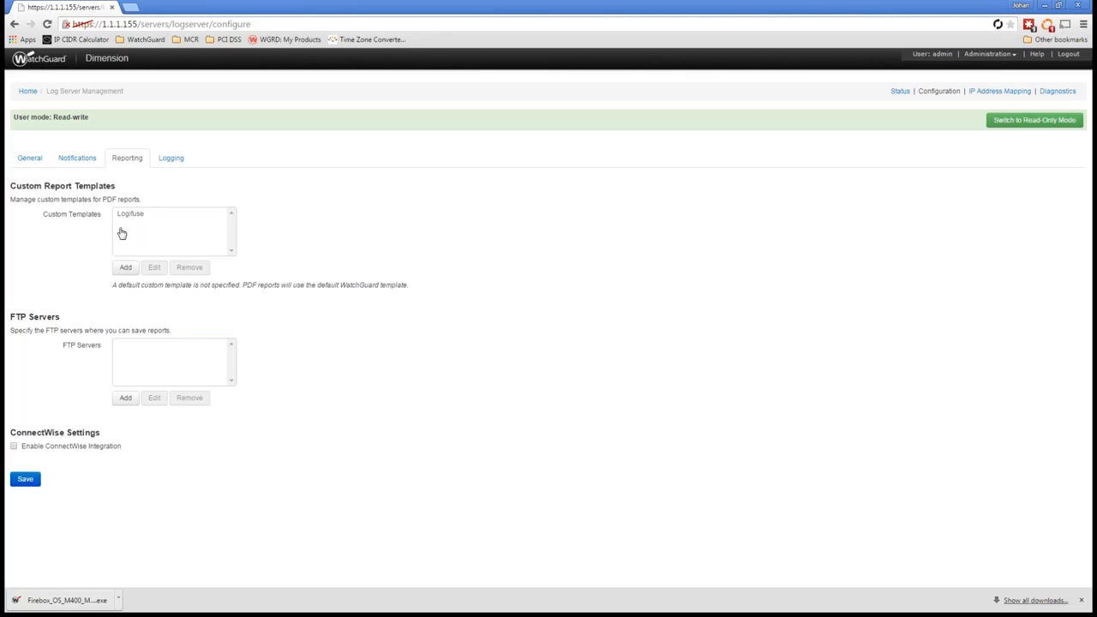
Step: Add a custom report template named with the owner's first name plus "Cool templates" and set its header to "Header goes here"
left_click(125, 269)
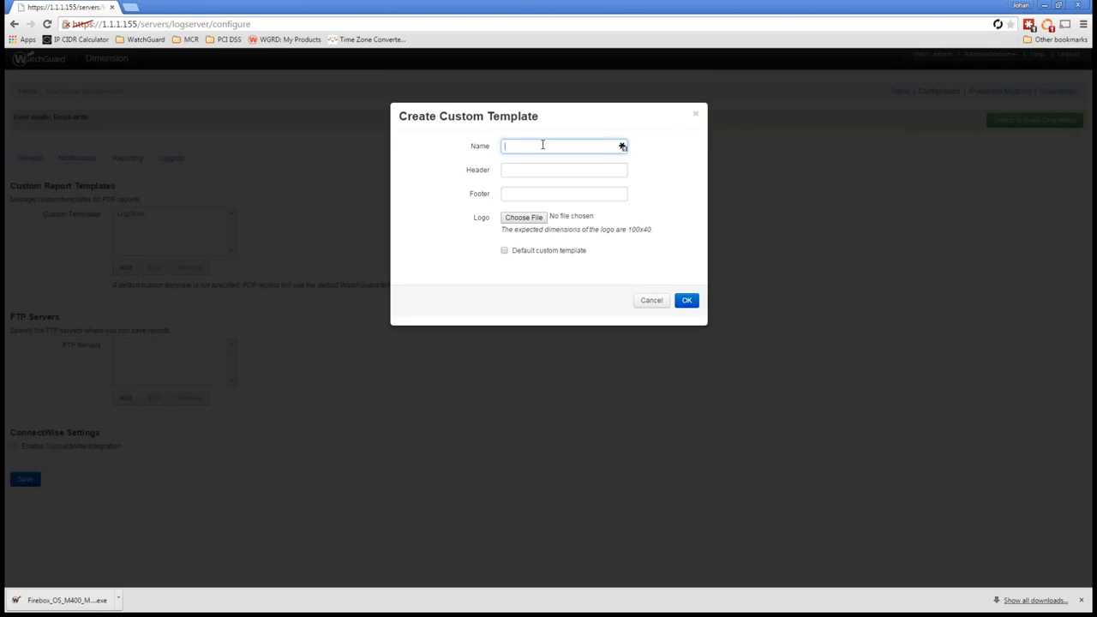
type("Johan's Cool templates")
key("Tab")
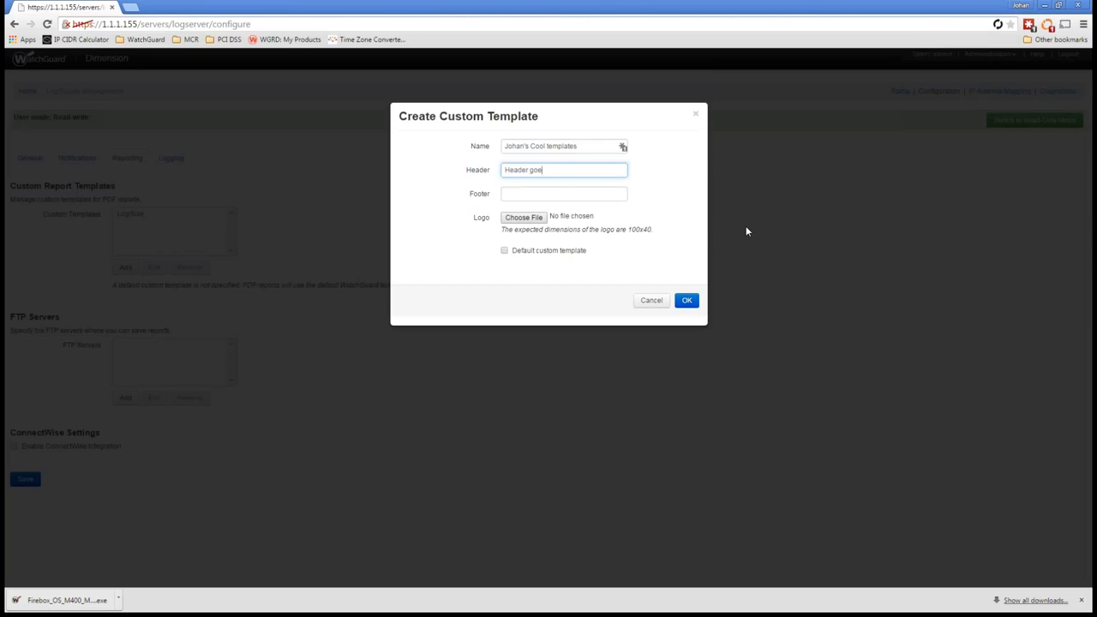
type("Header goes here")
key("Tab")
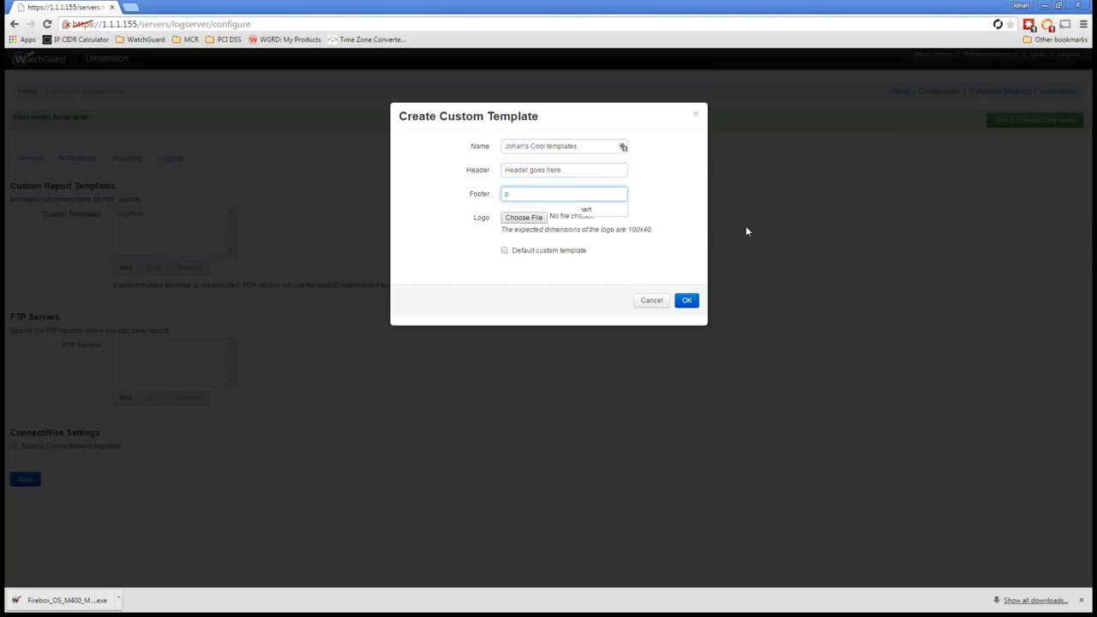
Step: Set the footer to "Prepared by" plus the preparer's full name, choose logifuse.JPG as the logo, and submit the template
type("Prepa")
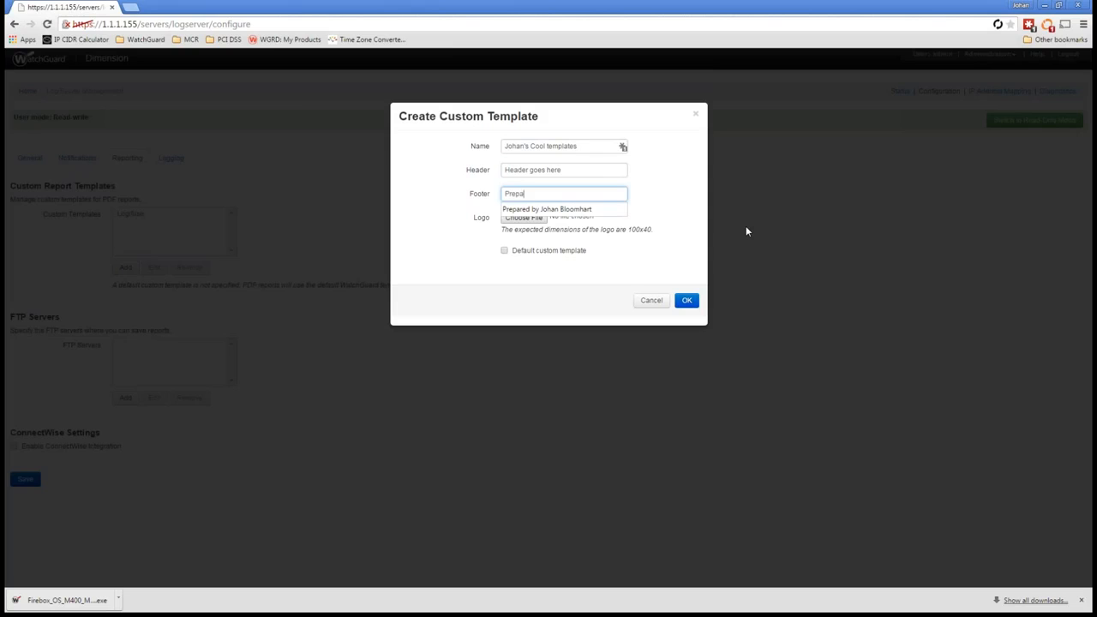
type("red by Johan Bloomhart")
key("Tab")
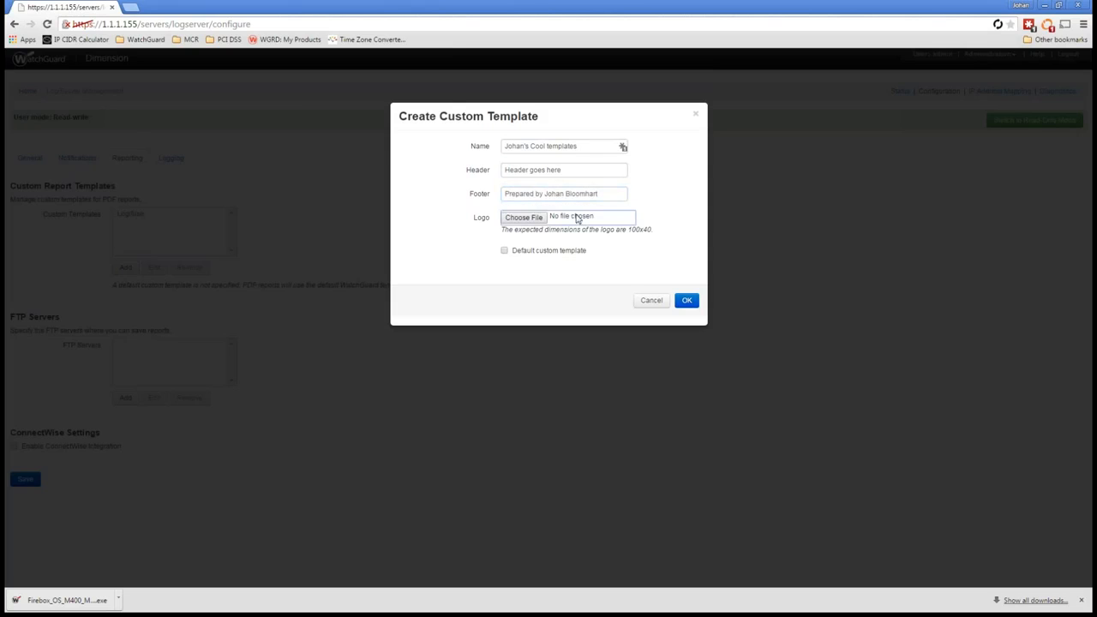
left_click(523, 217)
double_click(347, 133)
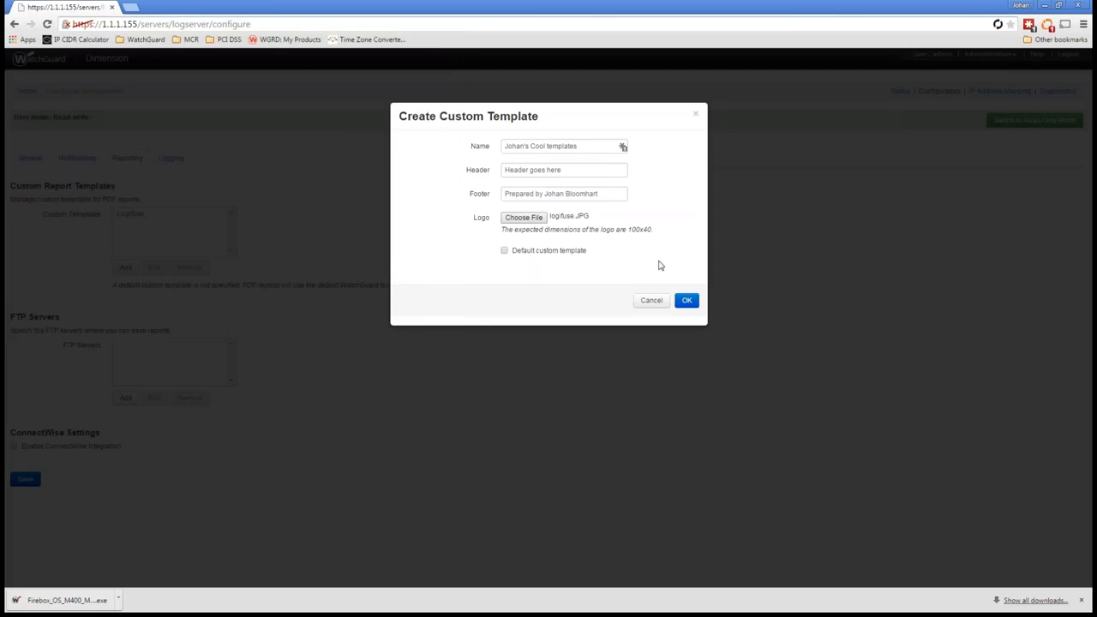
left_click(688, 302)
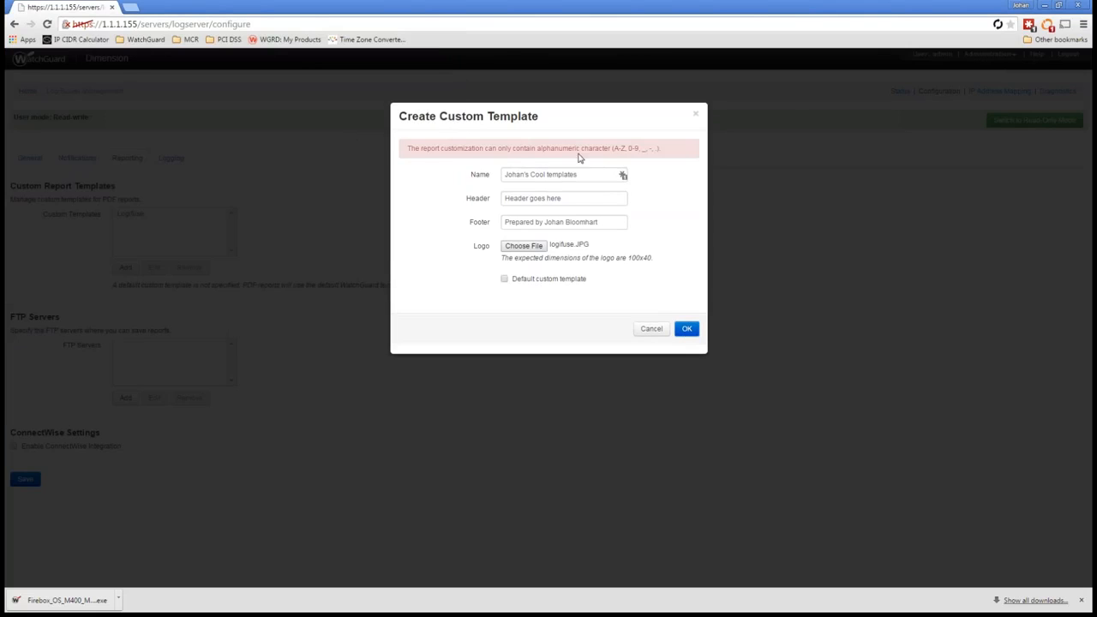
Step: Try to submit the custom template with the apostrophe removed from its name, and cancel the template's creation
left_click(524, 174)
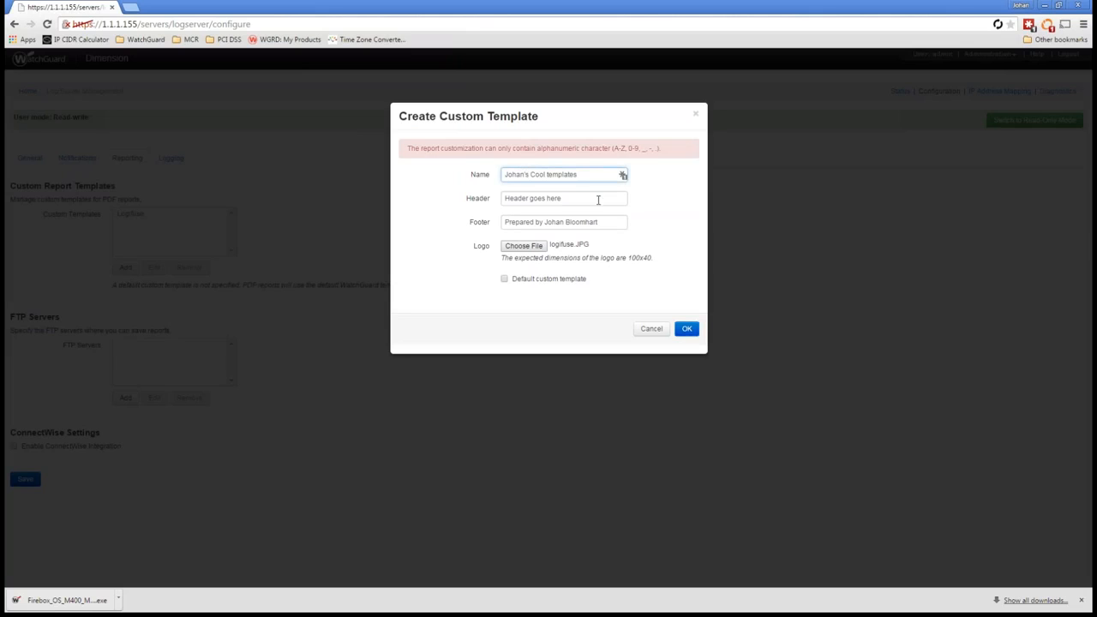
key("BackSpace")
left_click(688, 330)
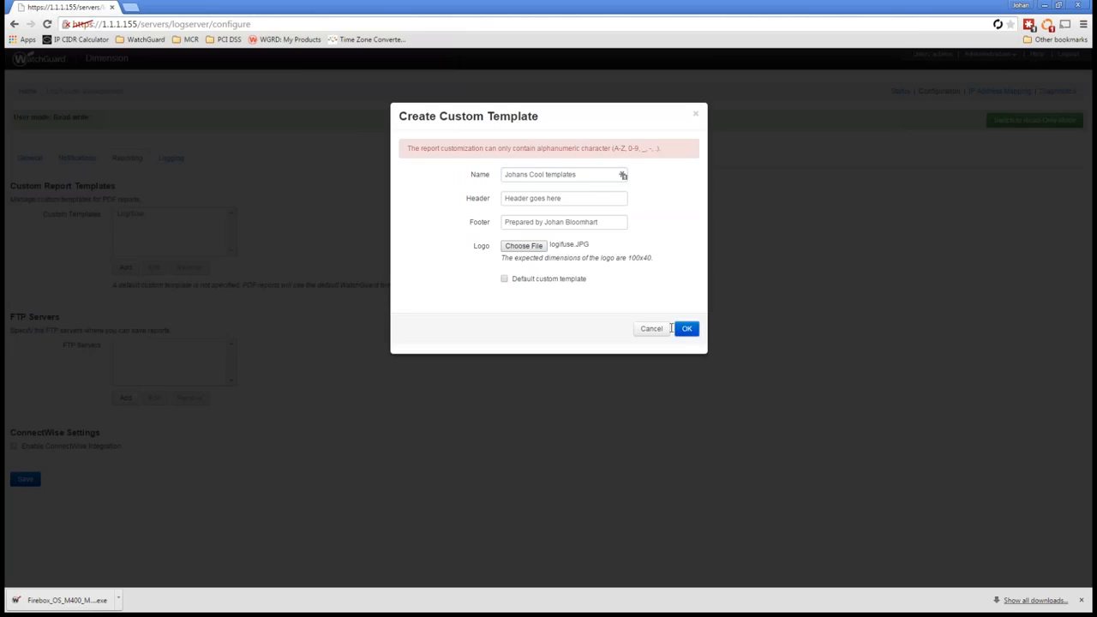
left_click(676, 333)
left_click(651, 329)
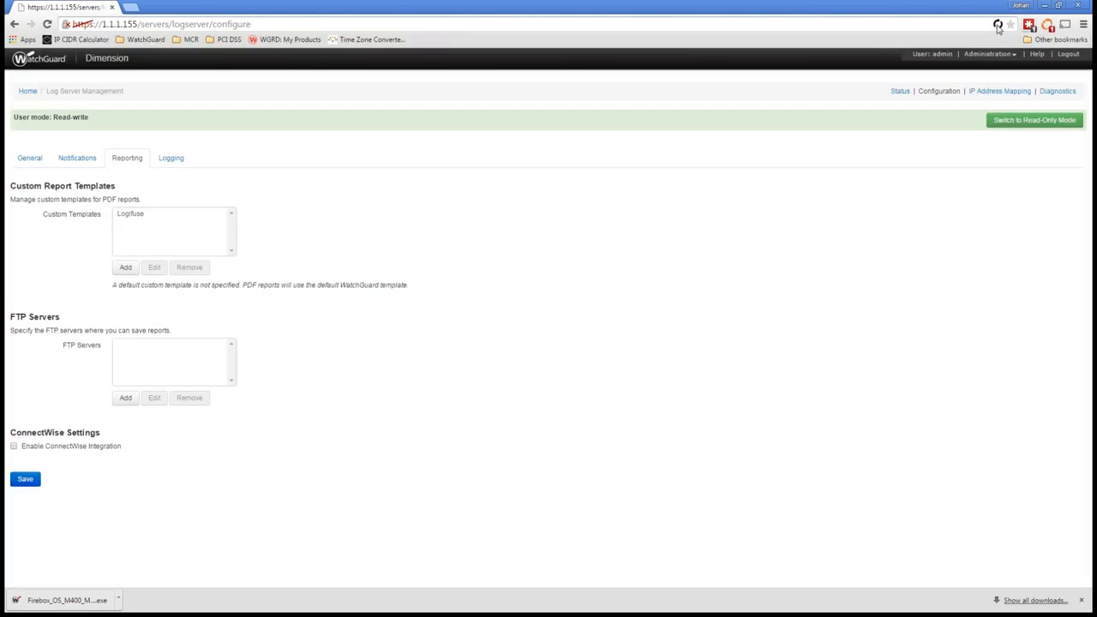
Step: Log out of the LastPass browser extension
left_click(1032, 28)
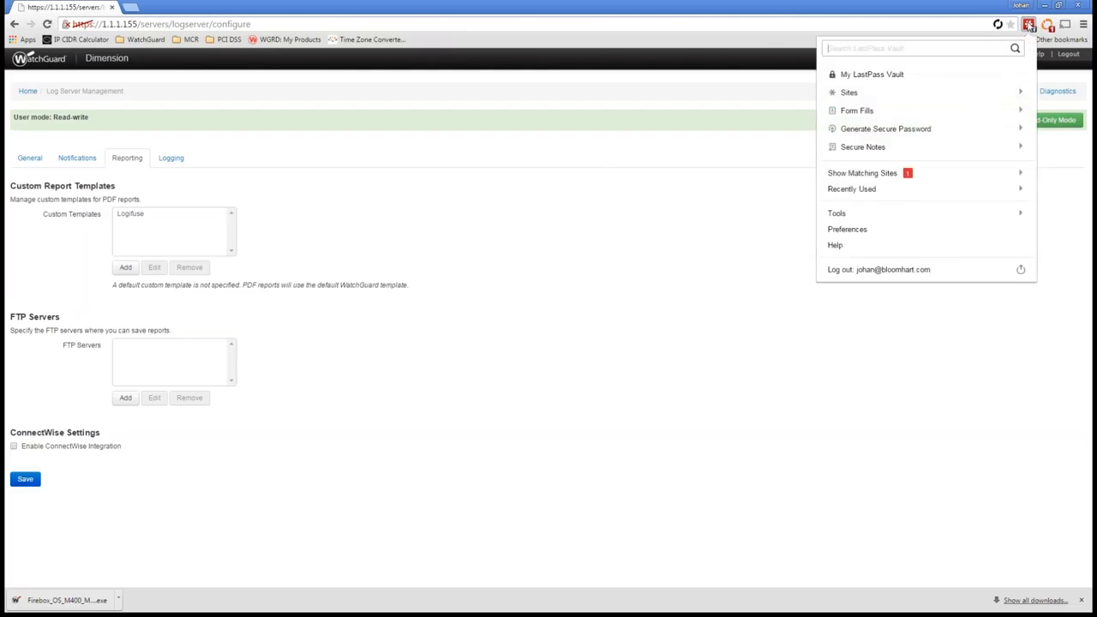
left_click(867, 272)
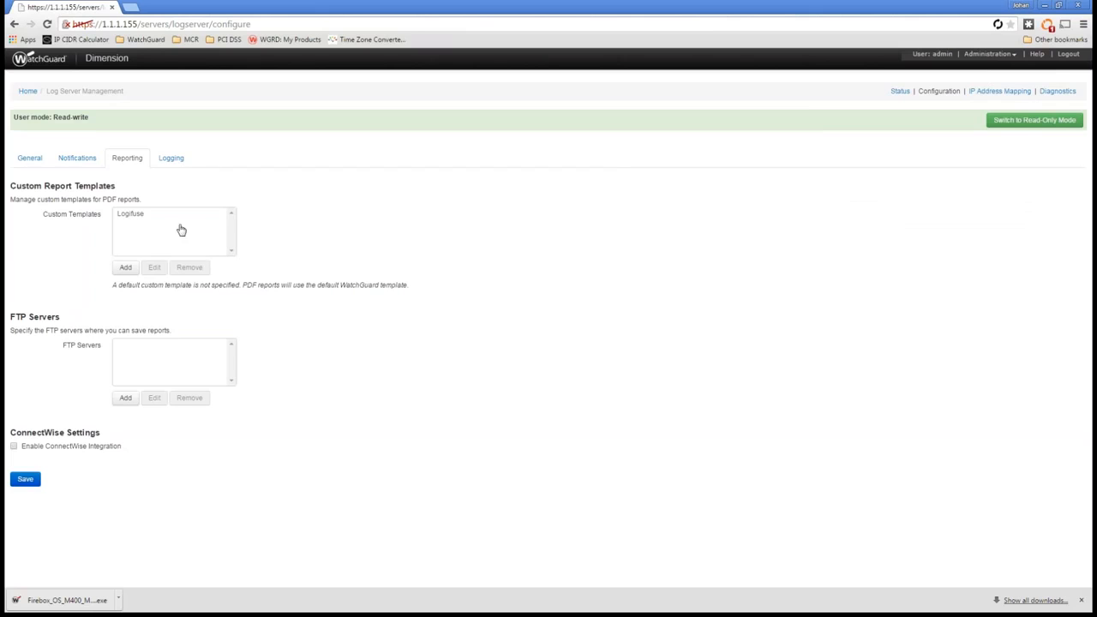
Step: Examine the existing Logifuse template's header, footer and logo settings, and close them without changes
left_click(143, 215)
left_click(154, 269)
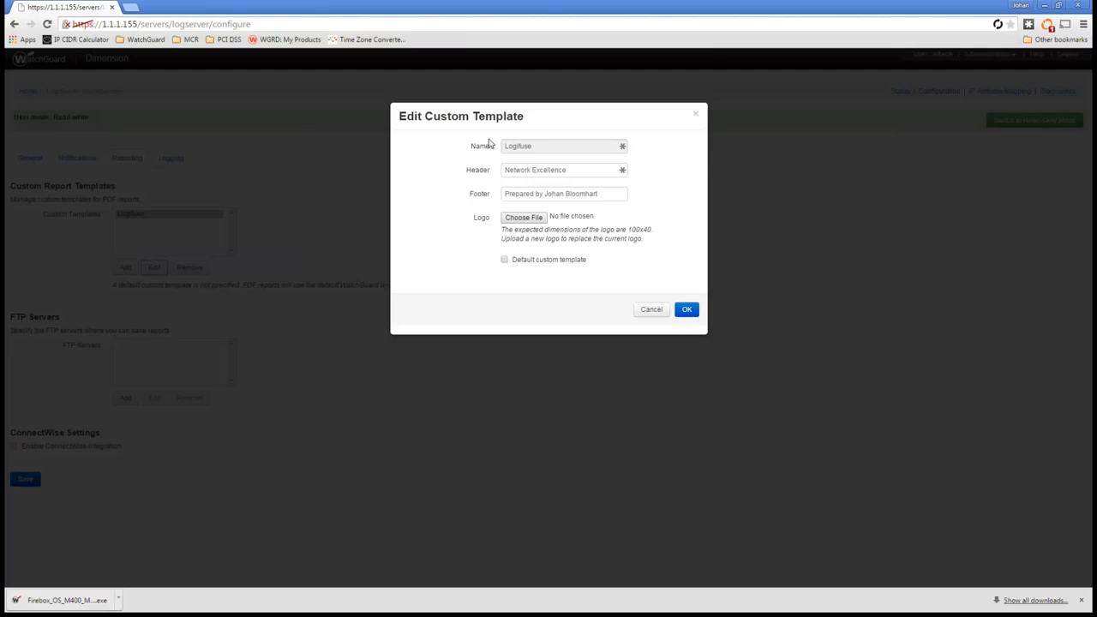
left_click(647, 309)
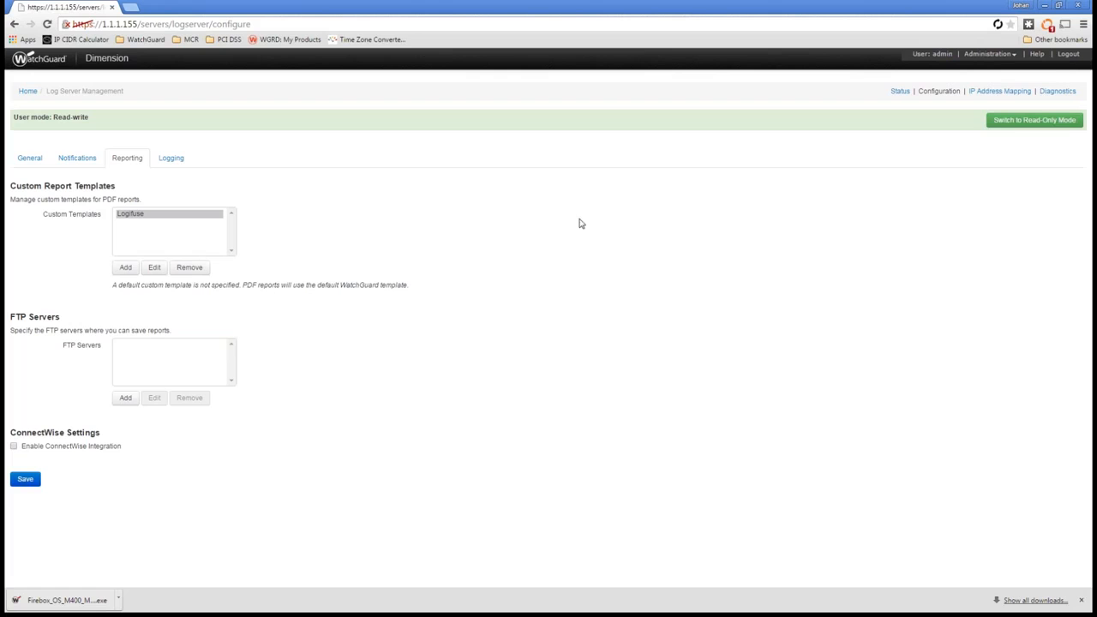
Step: Open User Management and switch it to read-write mode
left_click(999, 56)
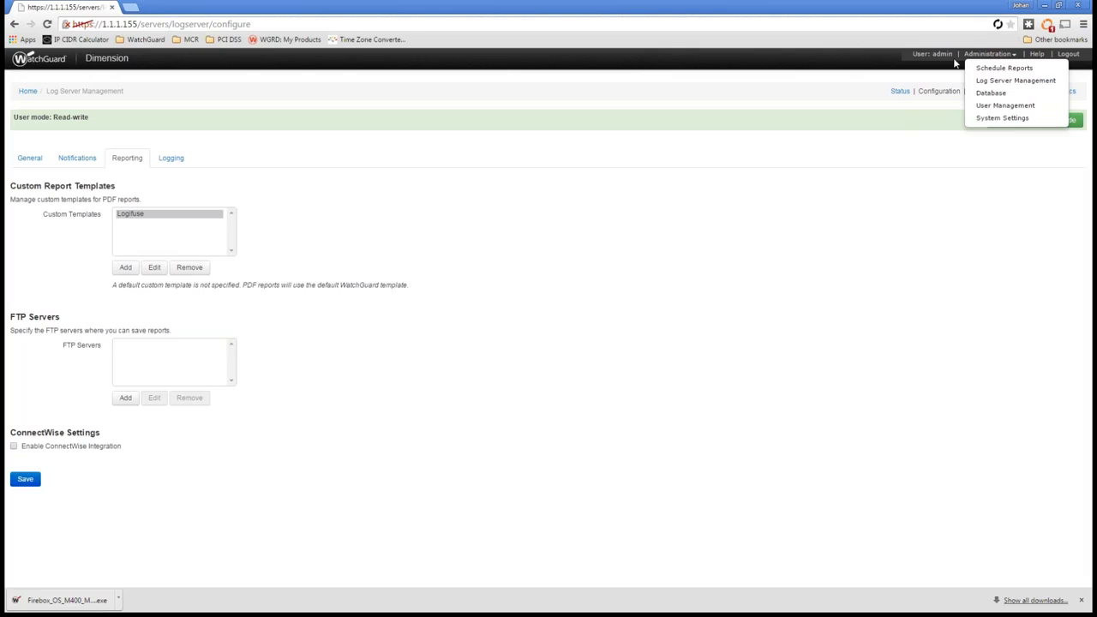
left_click(1001, 106)
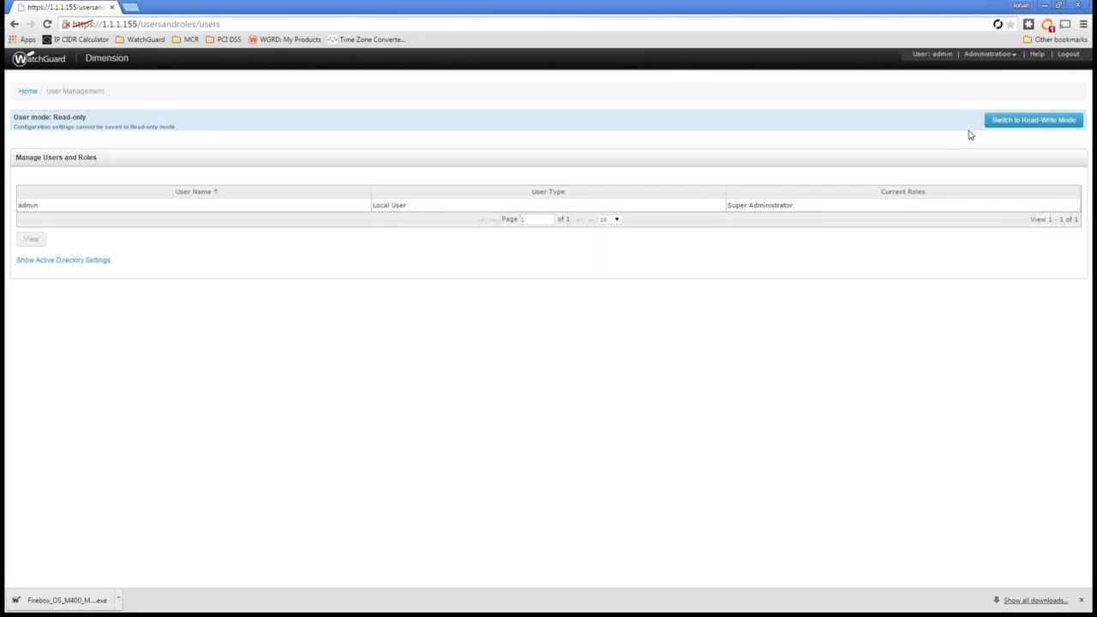
left_click(1020, 124)
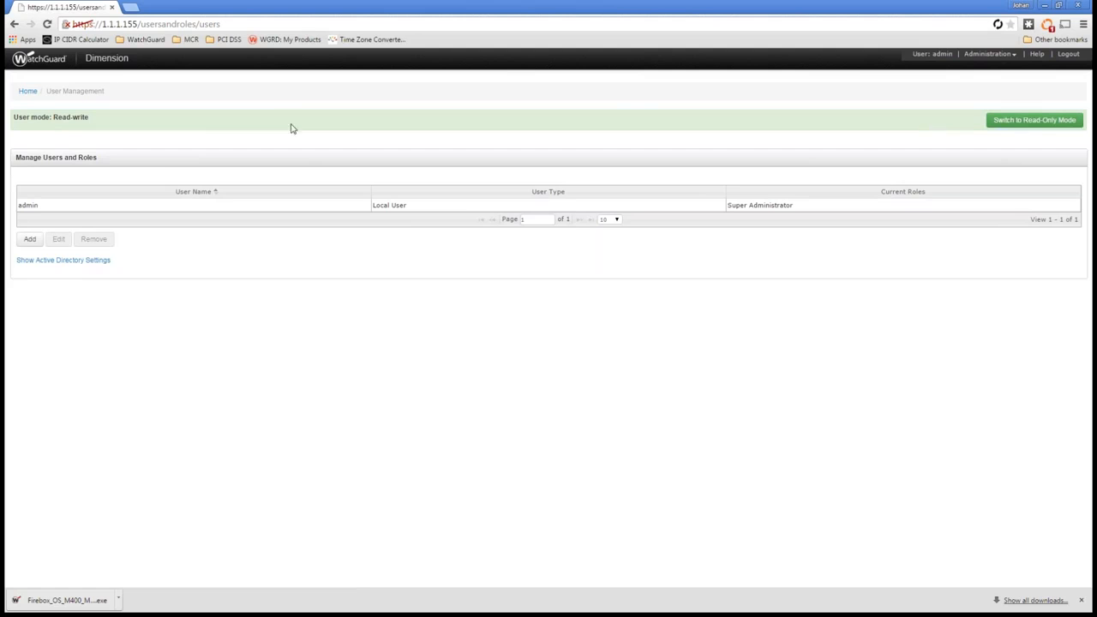
Step: Enable Active Directory authentication and add the organization's domain to the Active Directory domain list
left_click(29, 262)
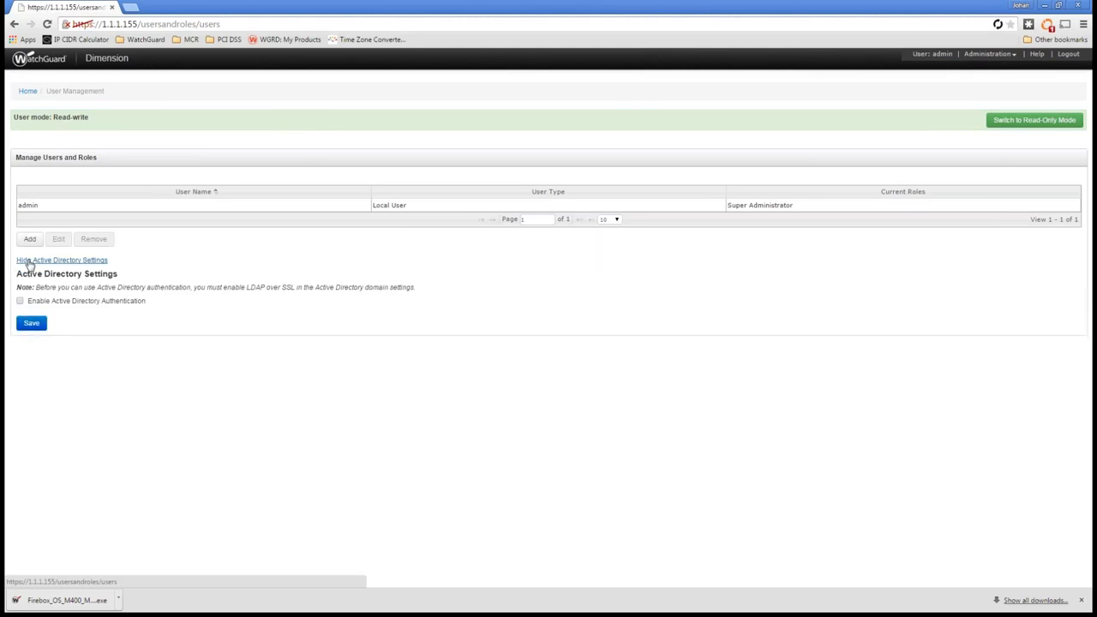
left_click(19, 302)
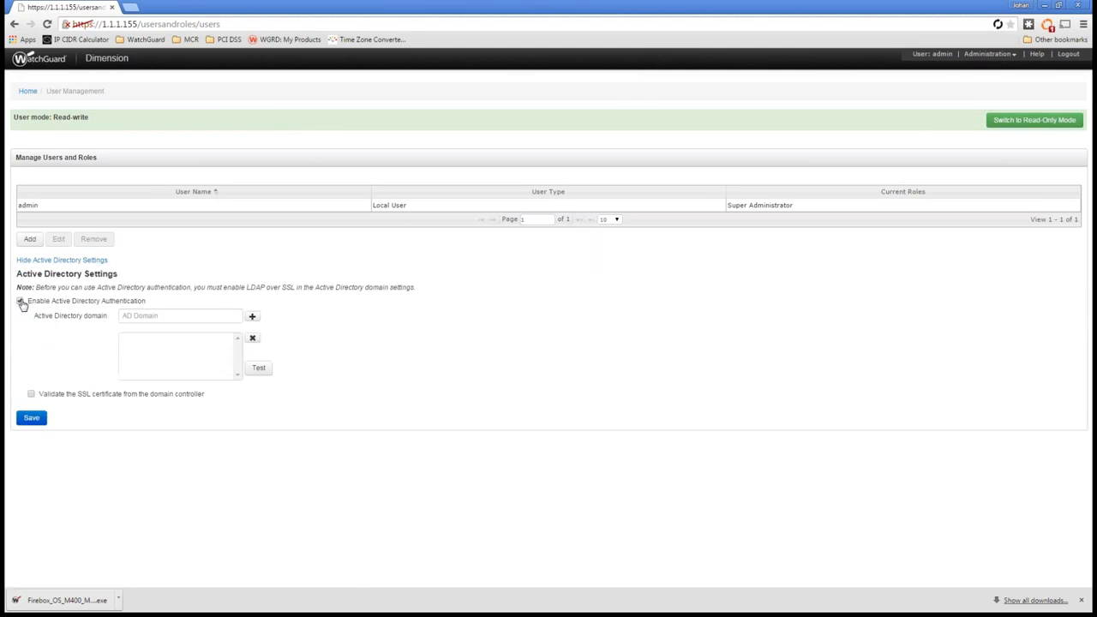
left_click(203, 316)
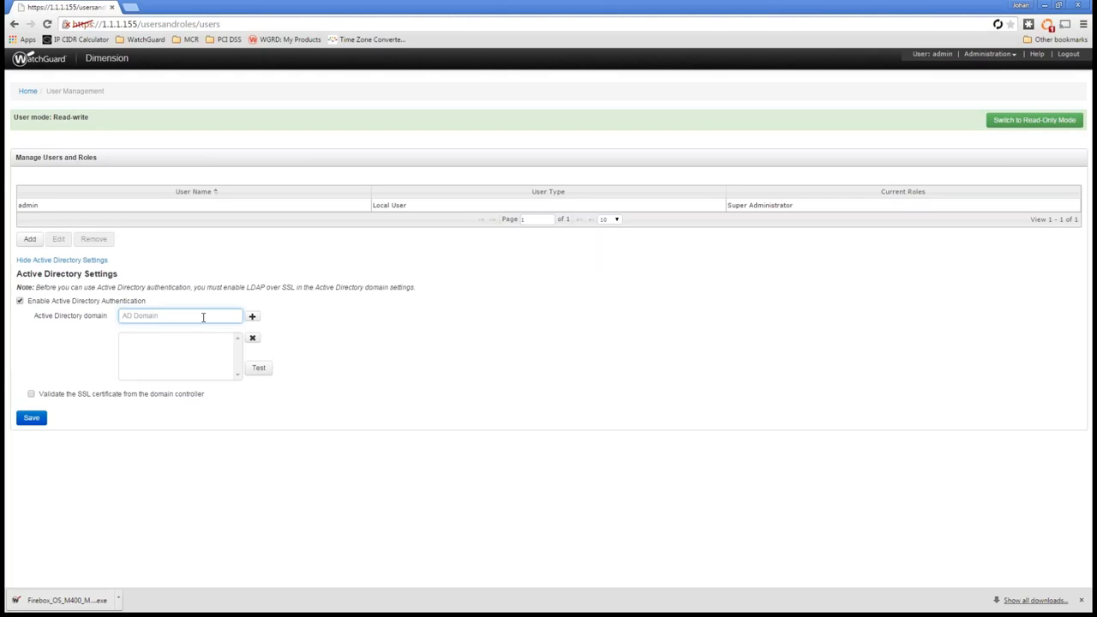
type("bloomhart.com")
left_click(252, 317)
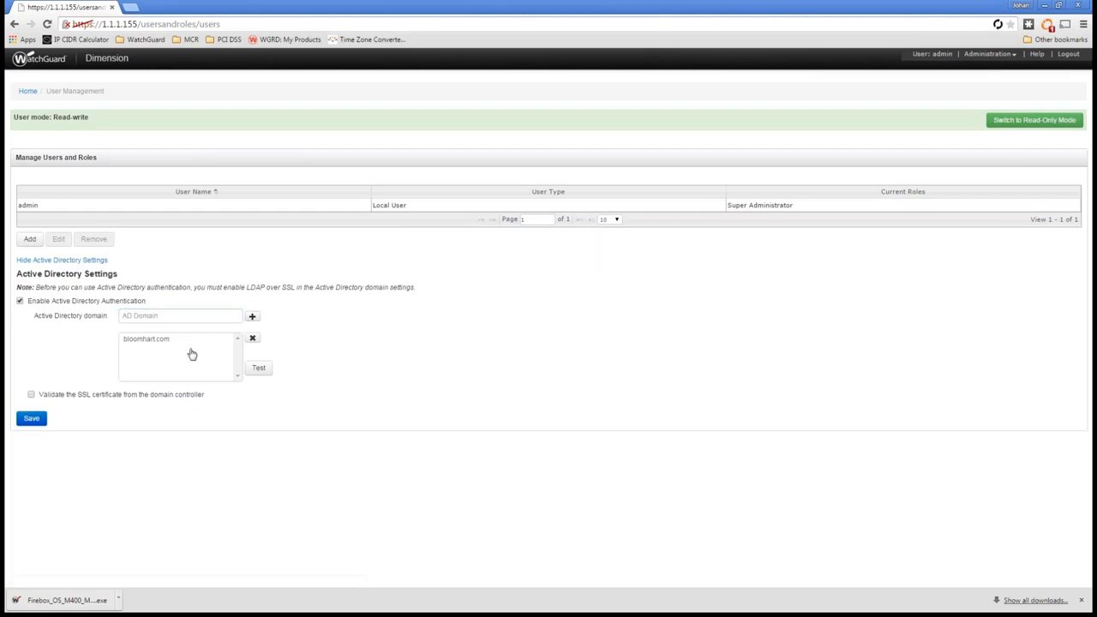
left_click(258, 367)
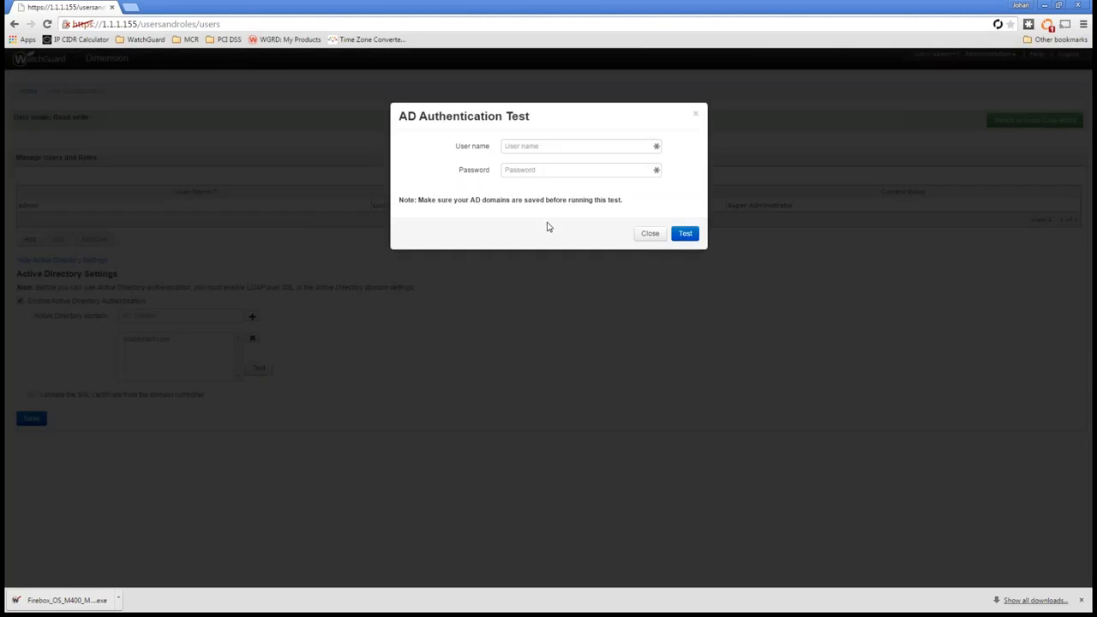
left_click(541, 148)
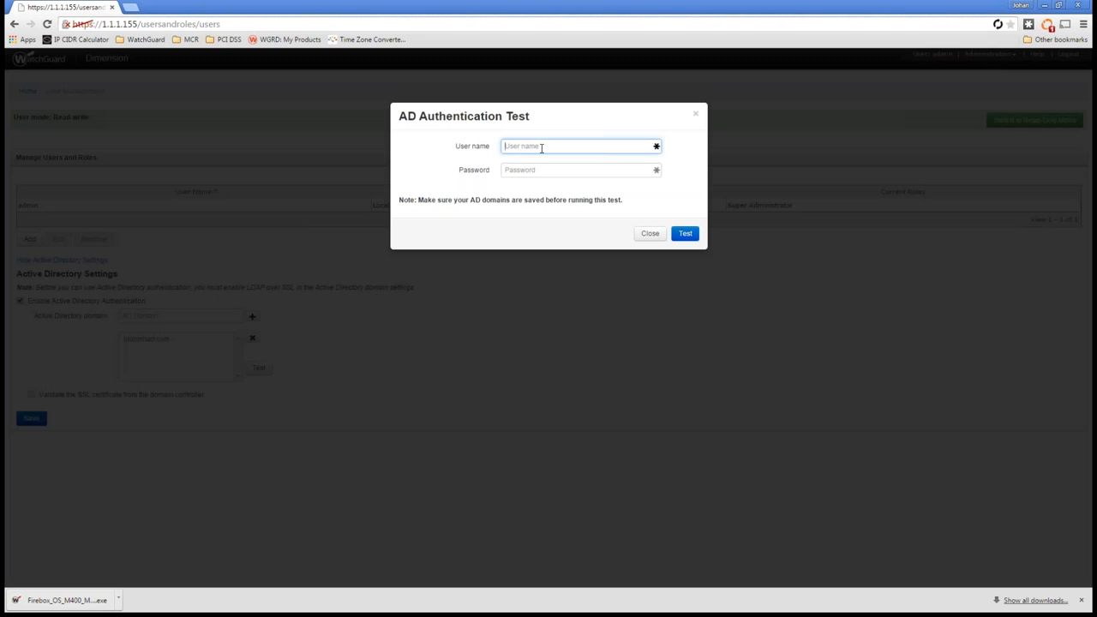
type("johan")
key("Tab")
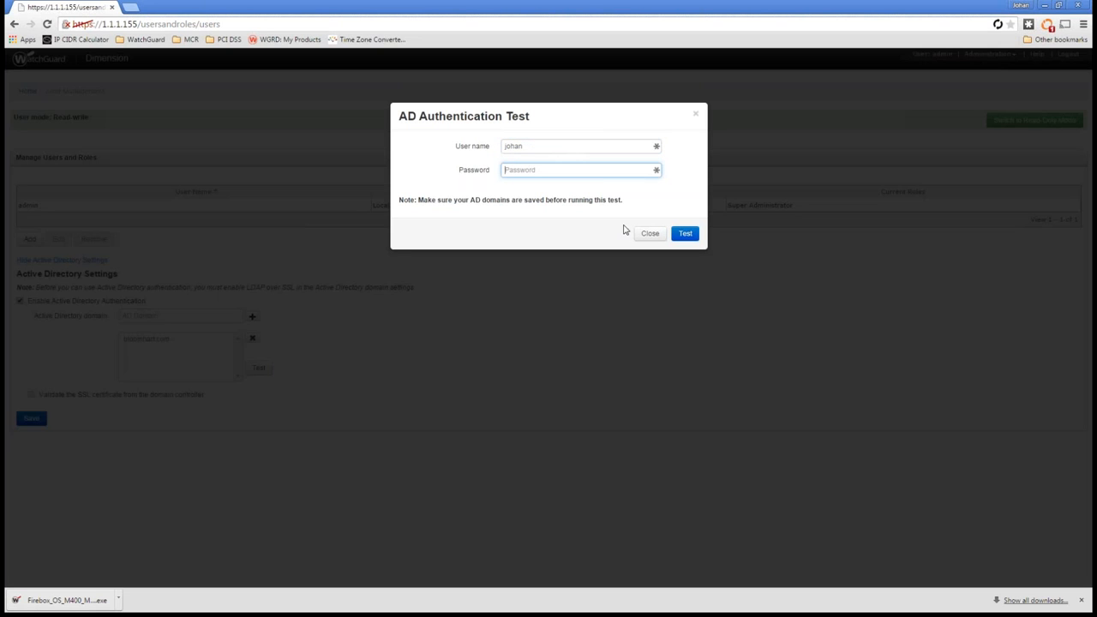
left_click(649, 236)
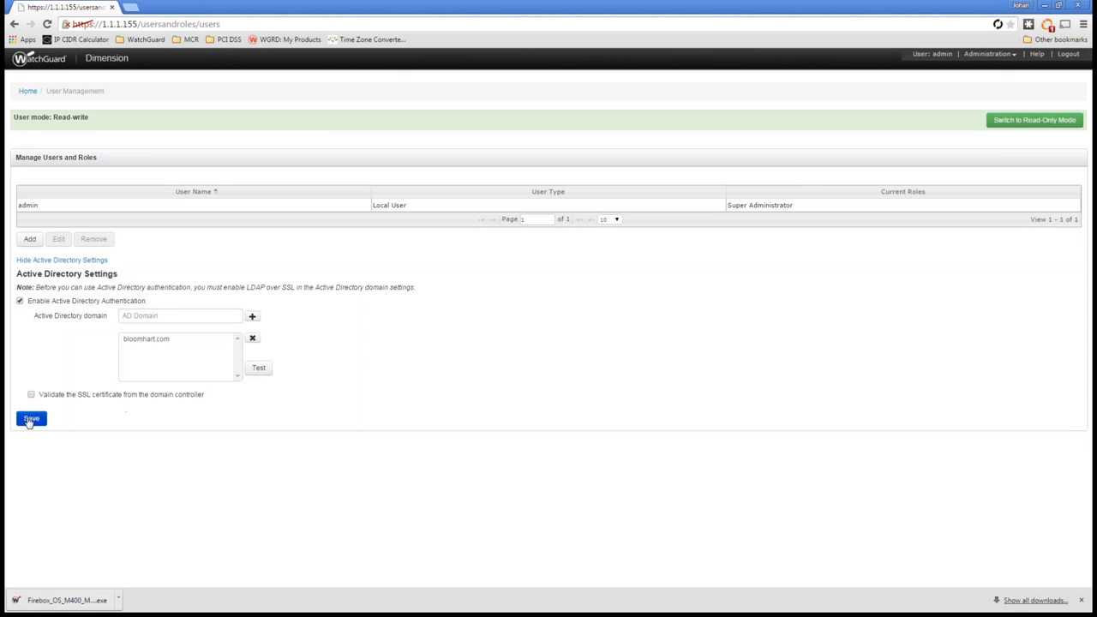
Step: Save the Active Directory settings and show them again in read-write mode
left_click(32, 418)
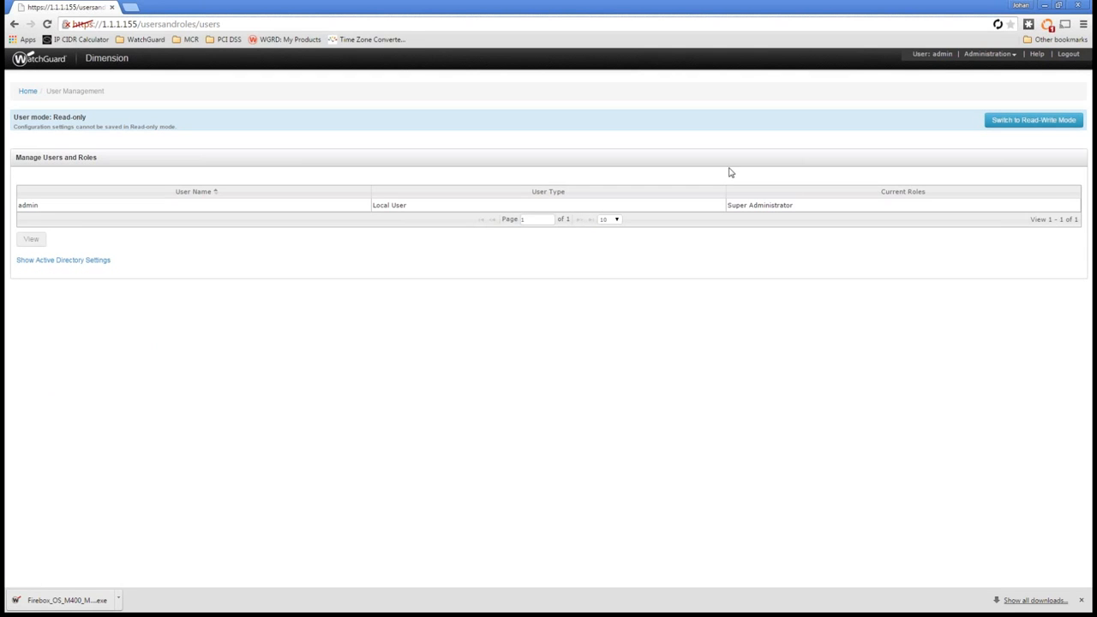
left_click(1036, 121)
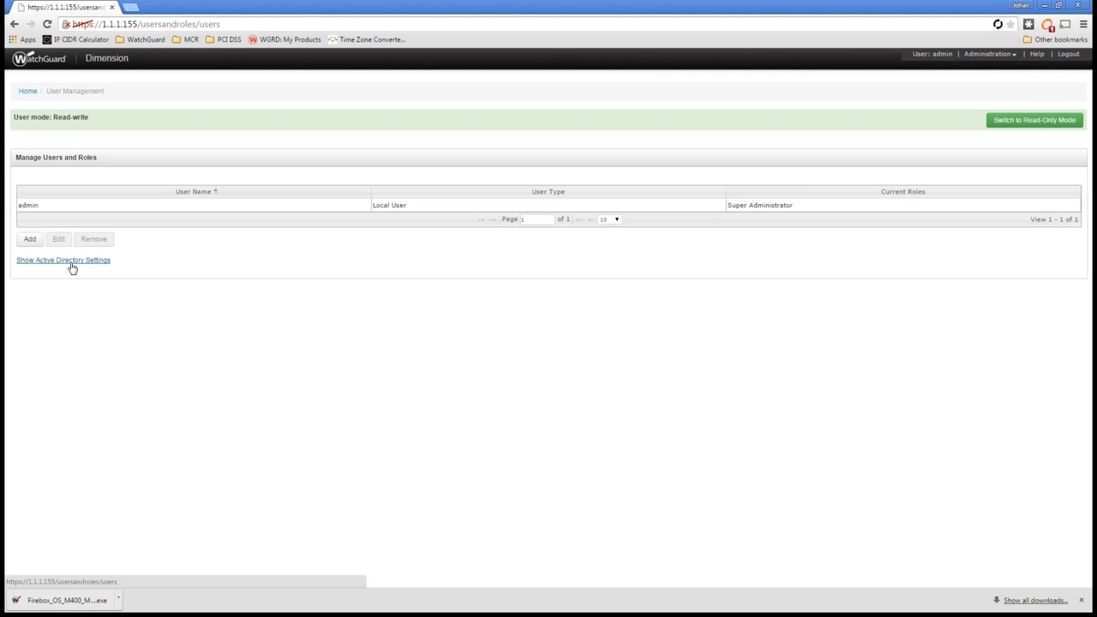
left_click(65, 267)
Step: Run the AD authentication test with the domain account's user name and password, and close the test
left_click(258, 367)
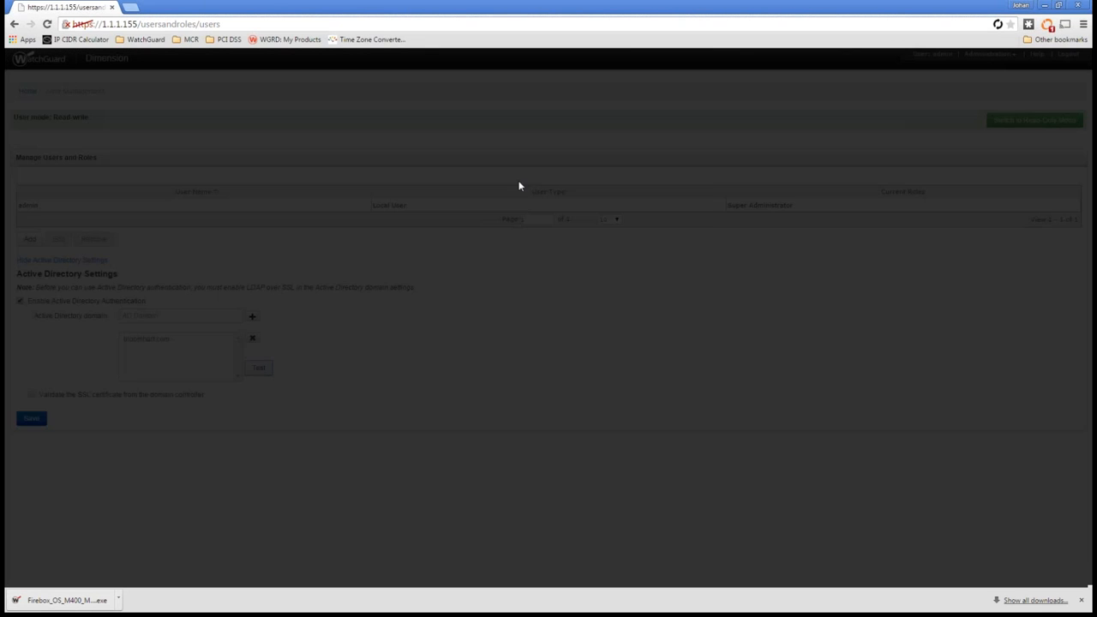
type("johan")
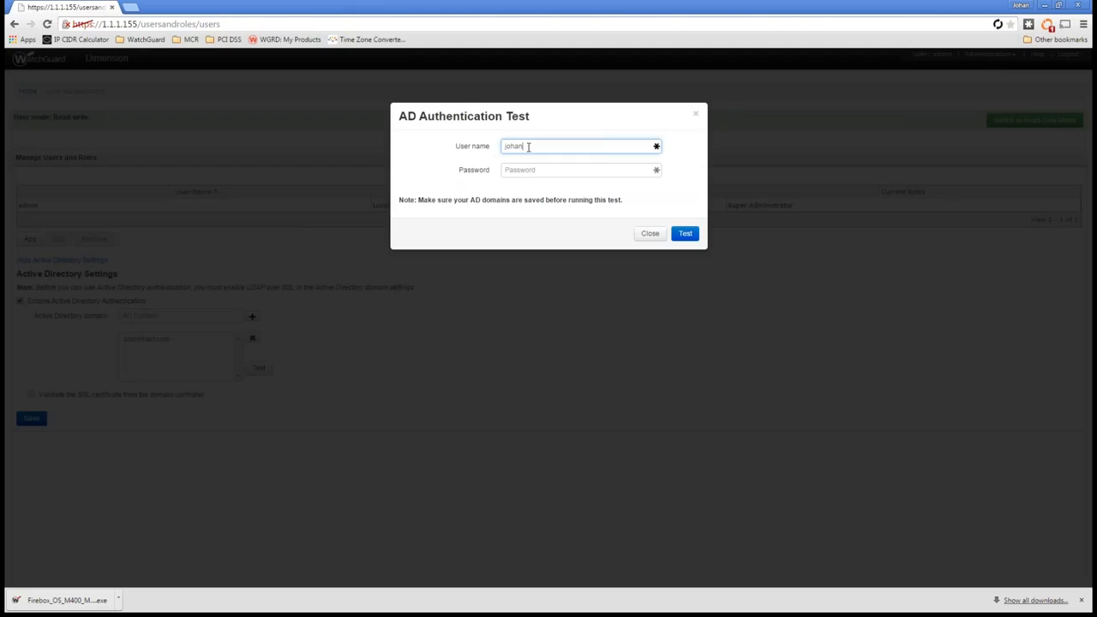
key("Tab")
type("p")
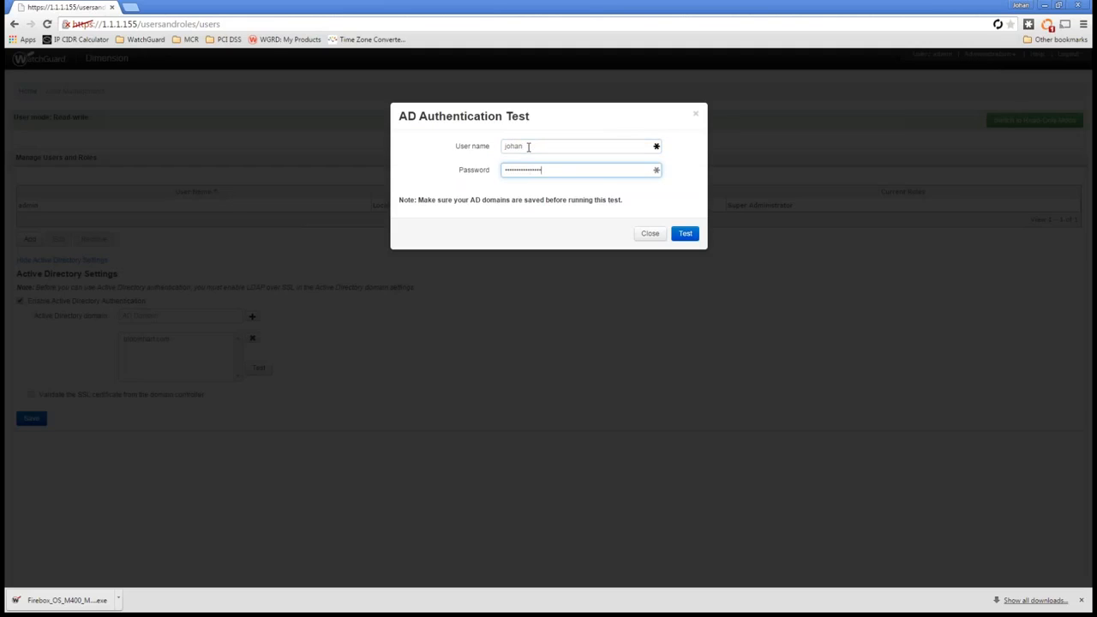
left_click(686, 233)
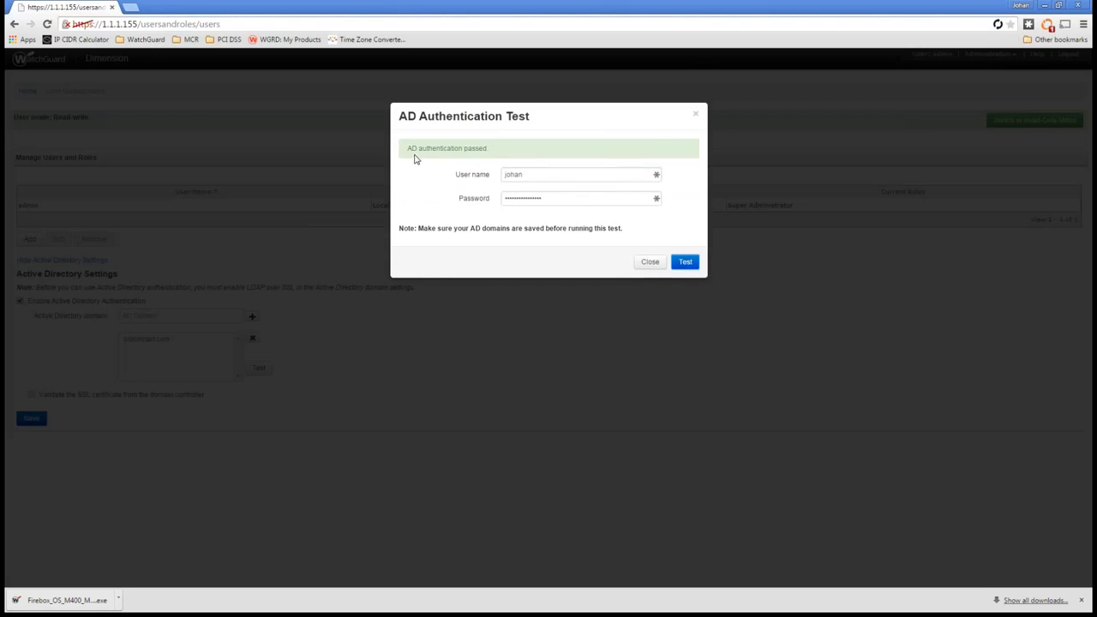
left_click(651, 262)
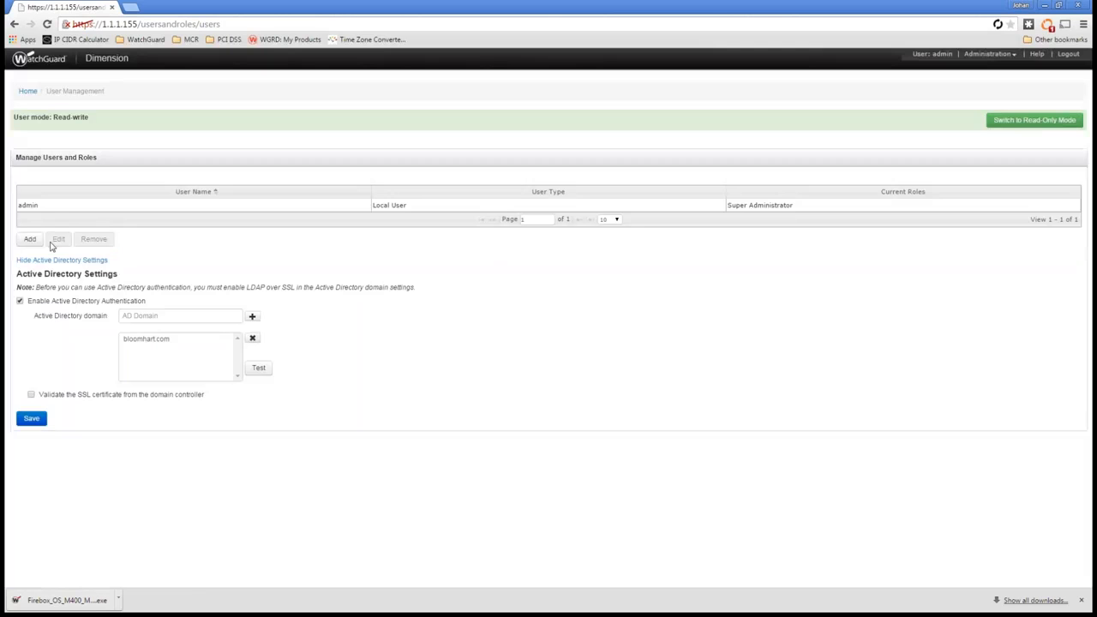
Step: Start adding a user of type AD User, entering the user's e-mail-style principal name as the user name
left_click(30, 241)
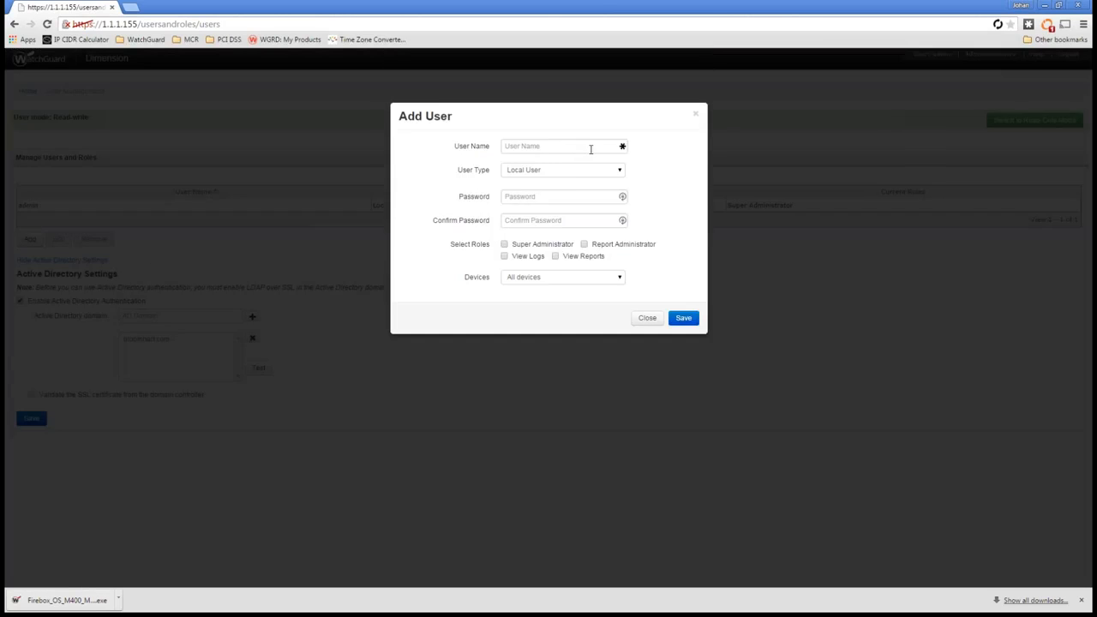
left_click(603, 172)
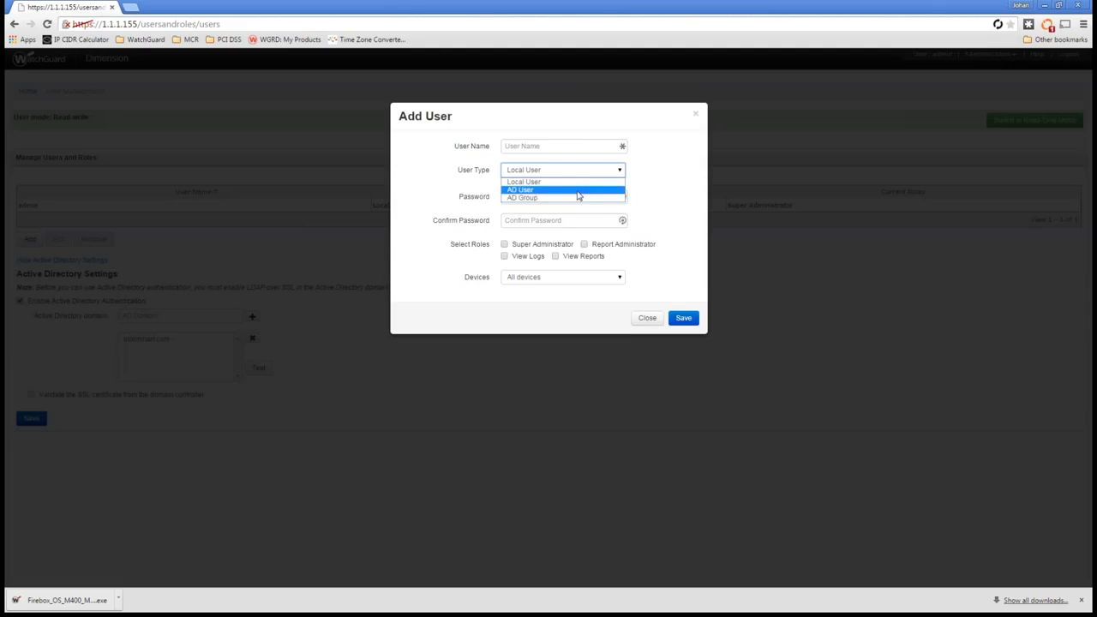
left_click(580, 190)
left_click(549, 146)
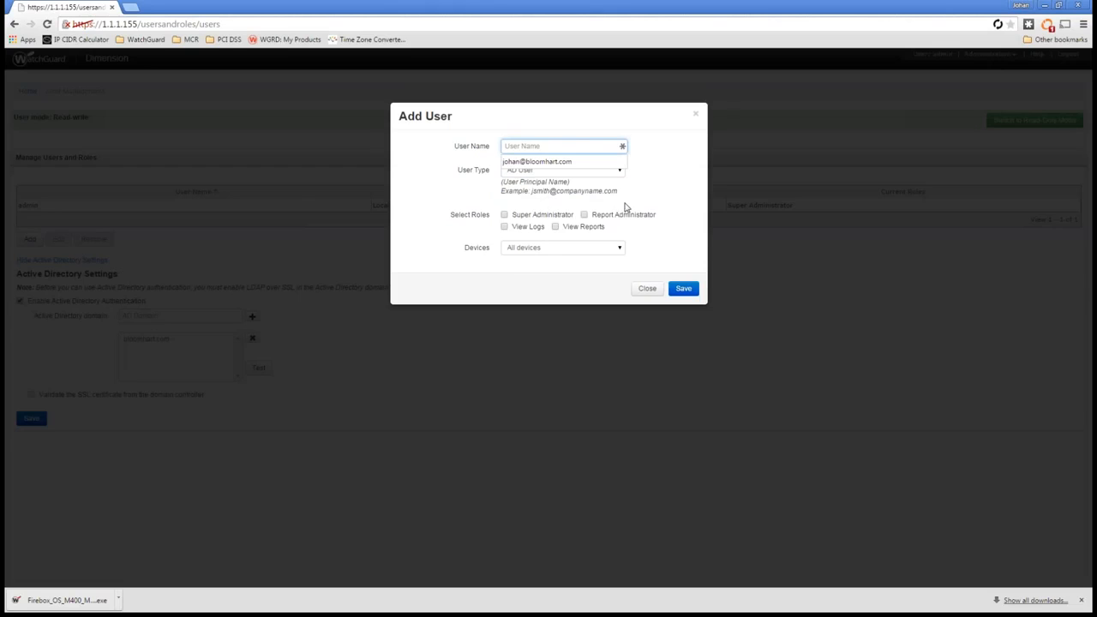
key("Tab")
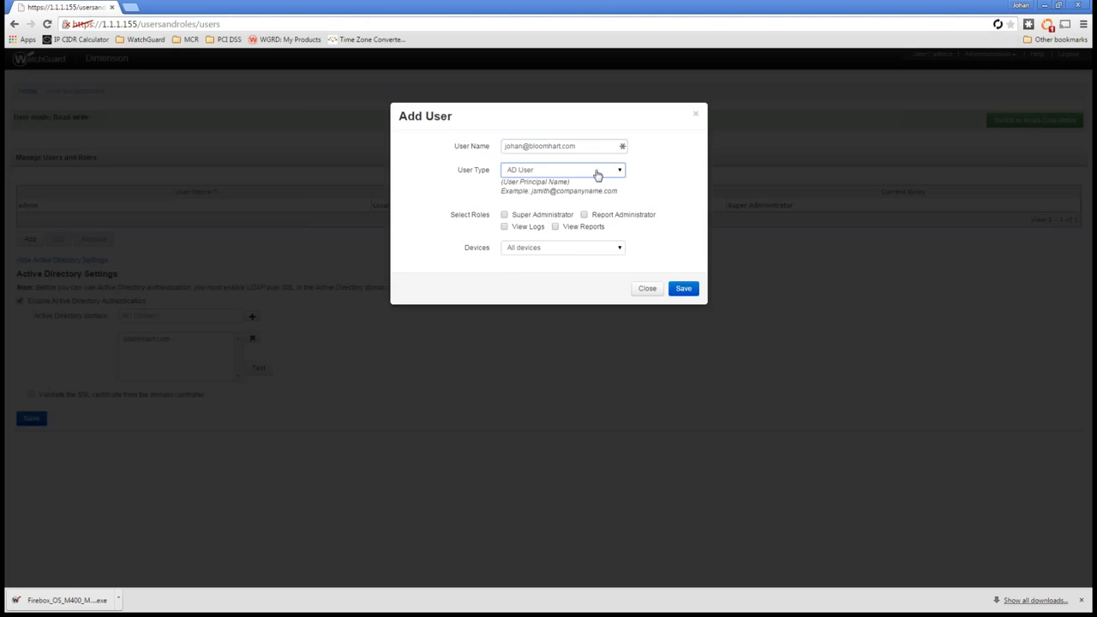
Step: Set the user type to AD Group to view its required name format, and return it to AD User
left_click(590, 174)
left_click(569, 196)
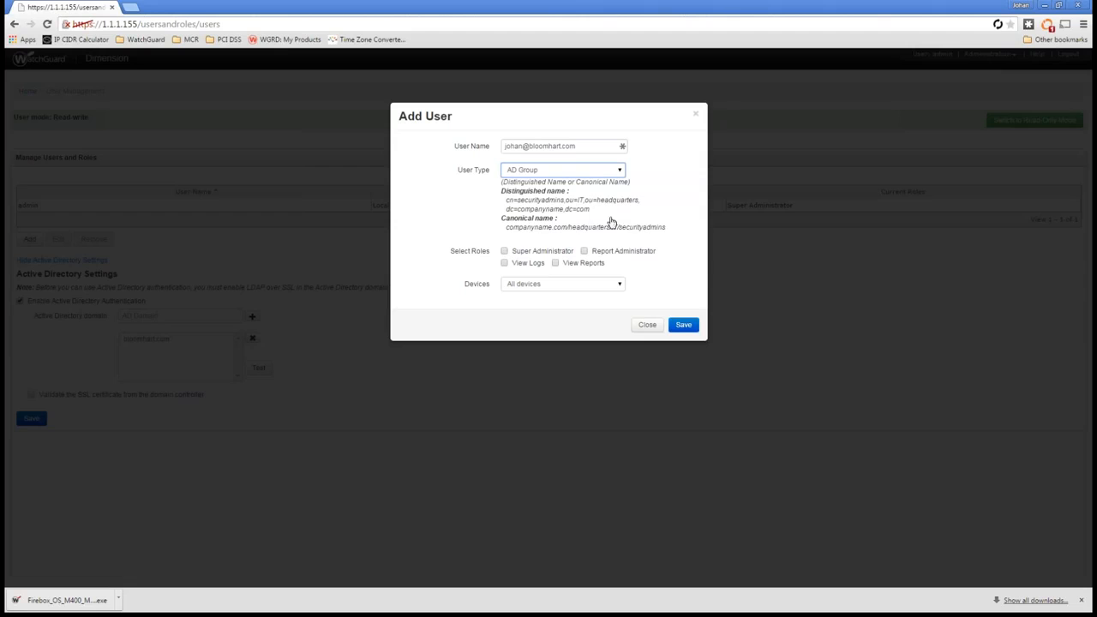
left_click(601, 171)
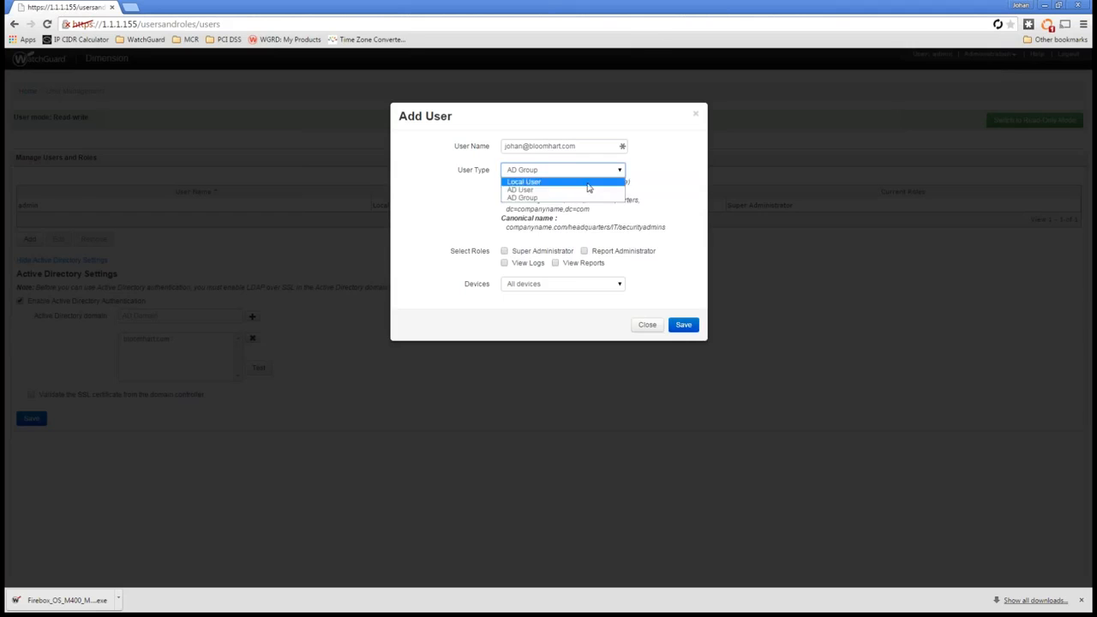
left_click(542, 190)
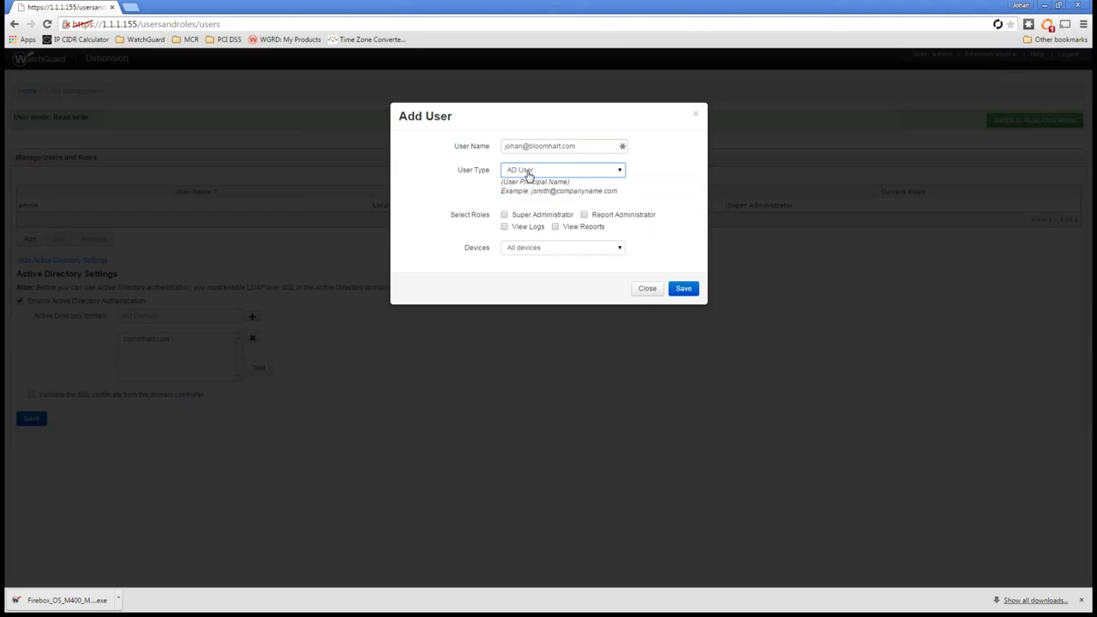
Step: Try the Super Administrator and Report Administrator roles one after the other to see which permissions each includes, and clear them again
left_click(540, 219)
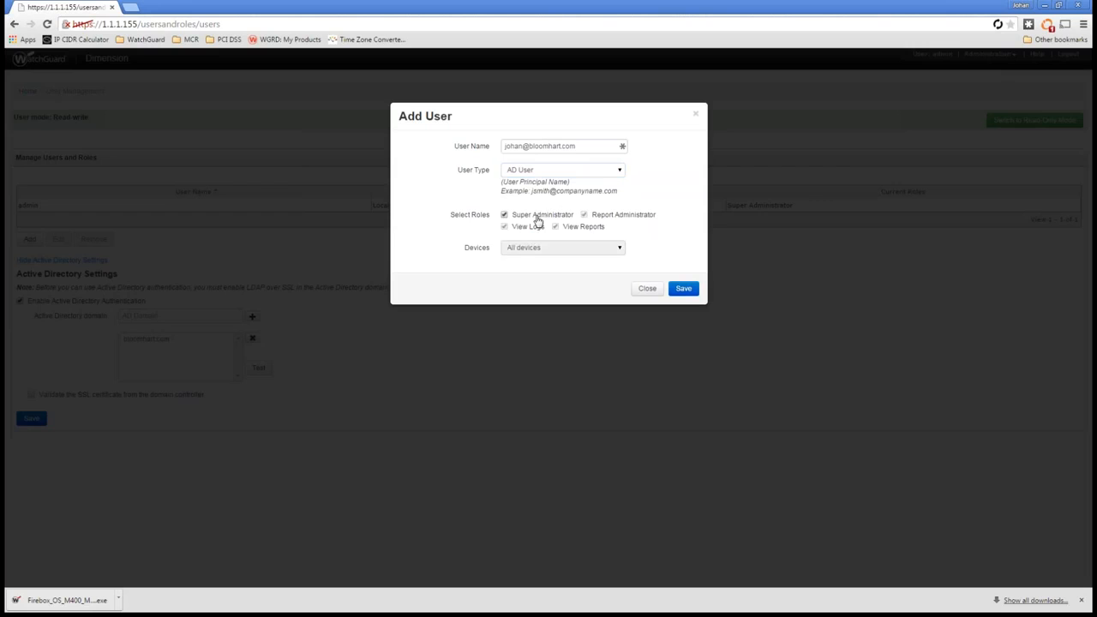
left_click(538, 221)
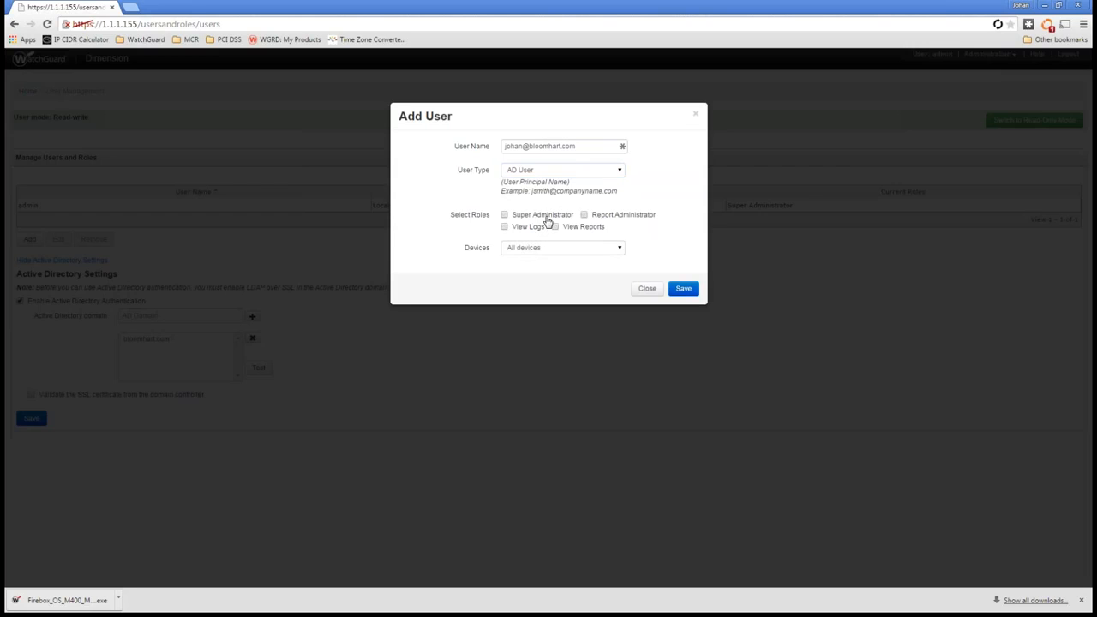
left_click(610, 221)
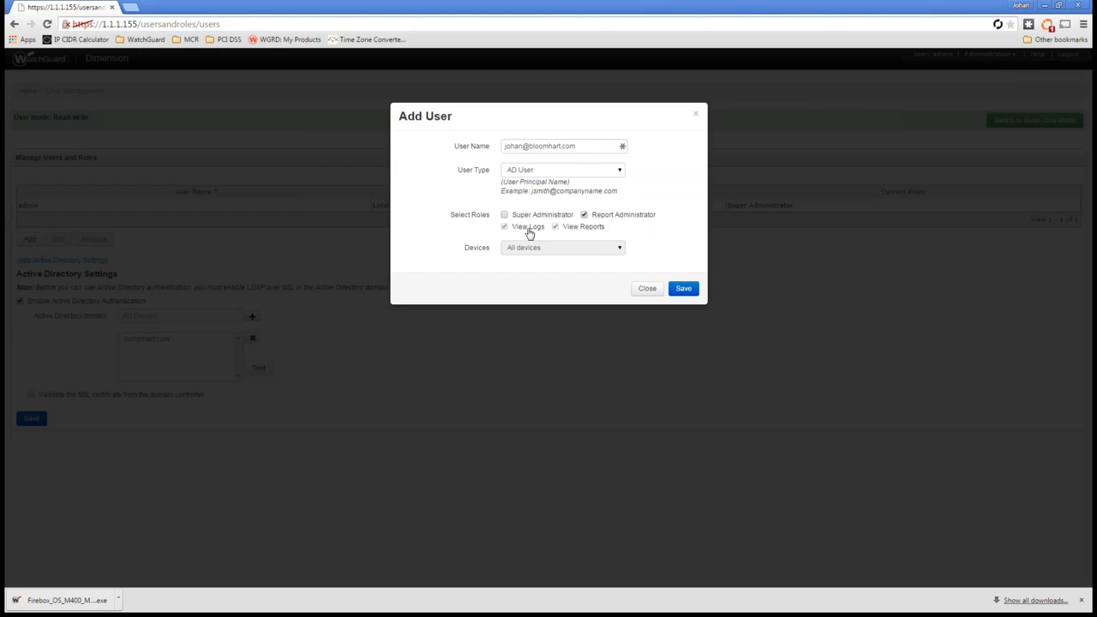
left_click(619, 215)
Step: Set the user's device access to Specify devices, view the available devices, and close the selection without adding any
left_click(607, 248)
left_click(580, 268)
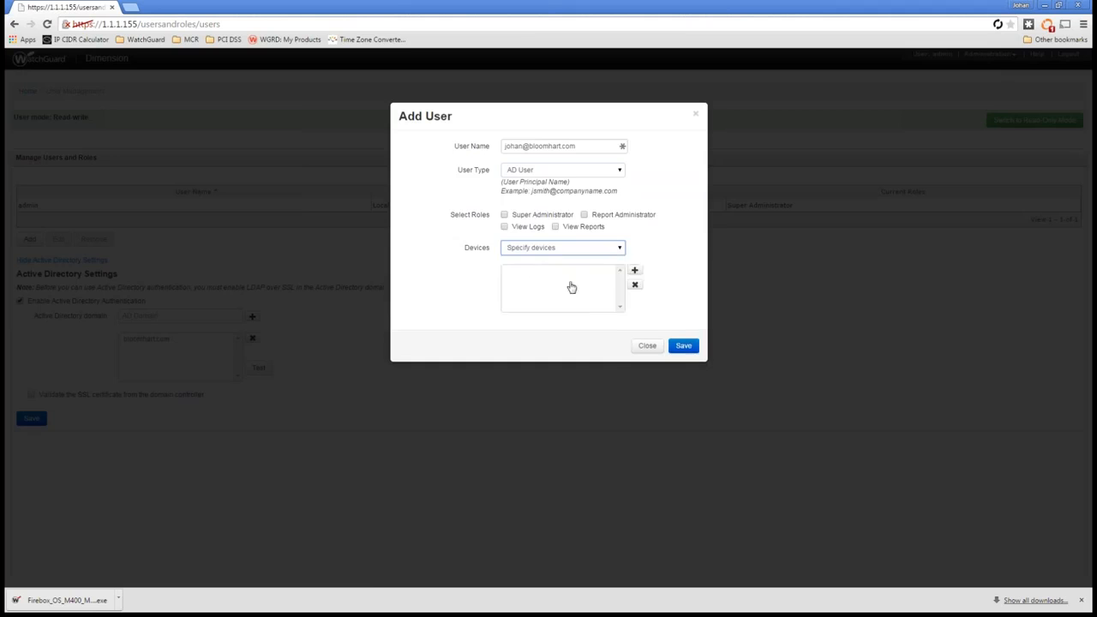
left_click(632, 273)
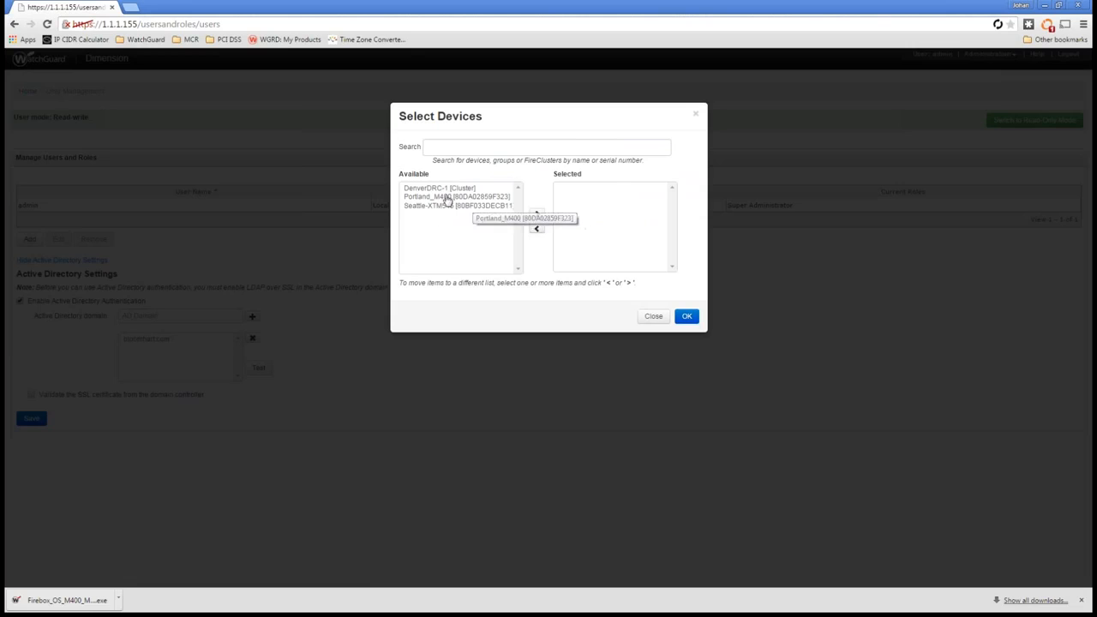
left_click(654, 316)
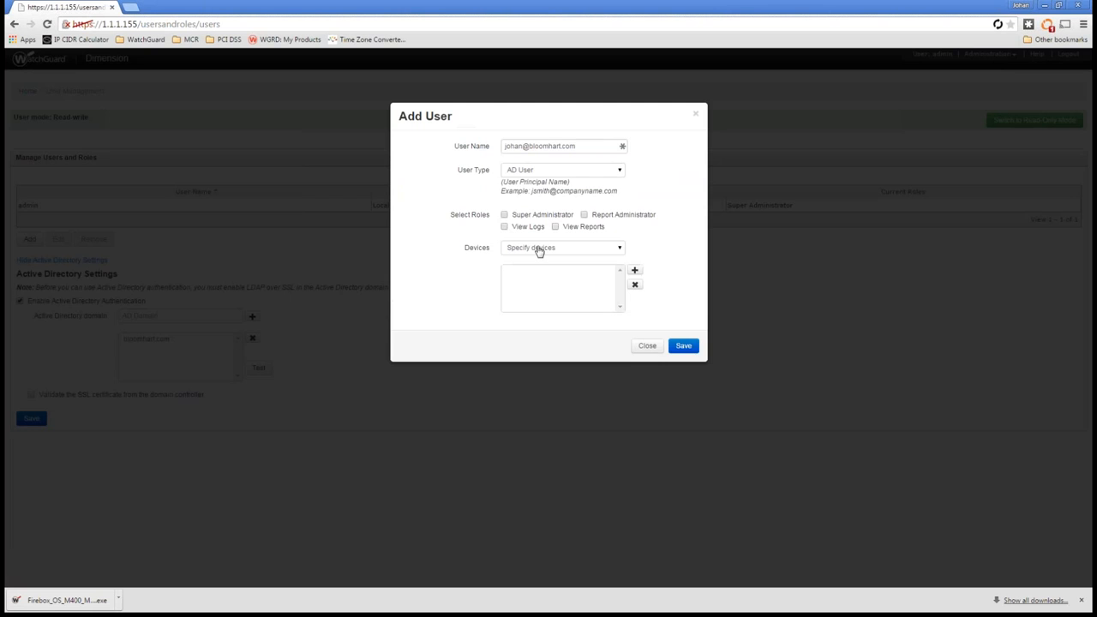
Step: Assign the Super Administrator role to the new AD user, save the user, and save the Active Directory settings
left_click(513, 215)
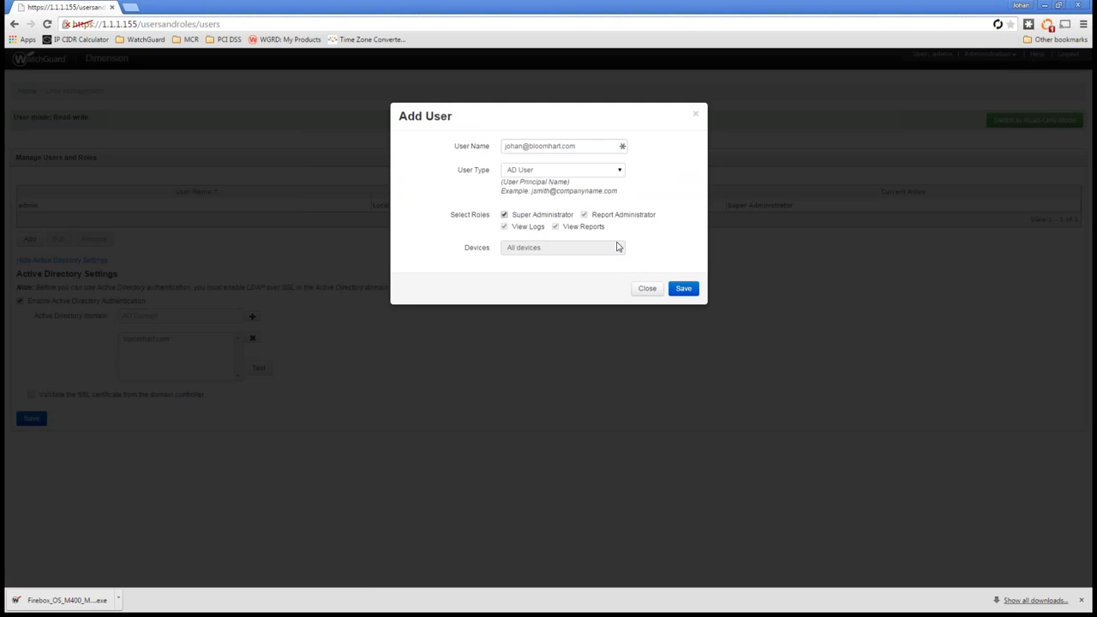
left_click(682, 291)
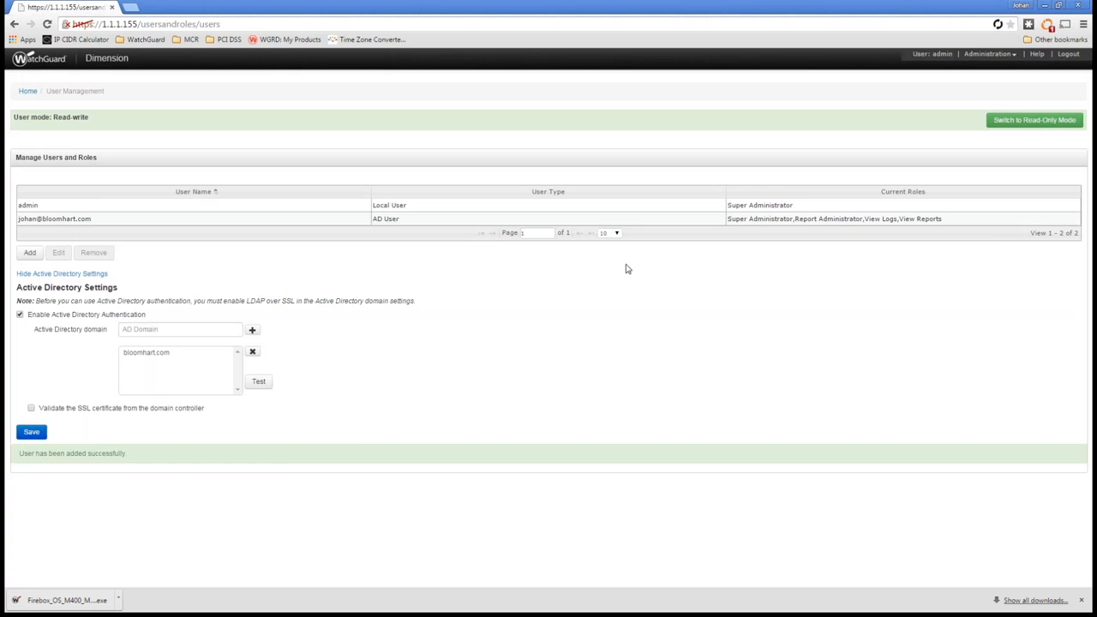
left_click(32, 432)
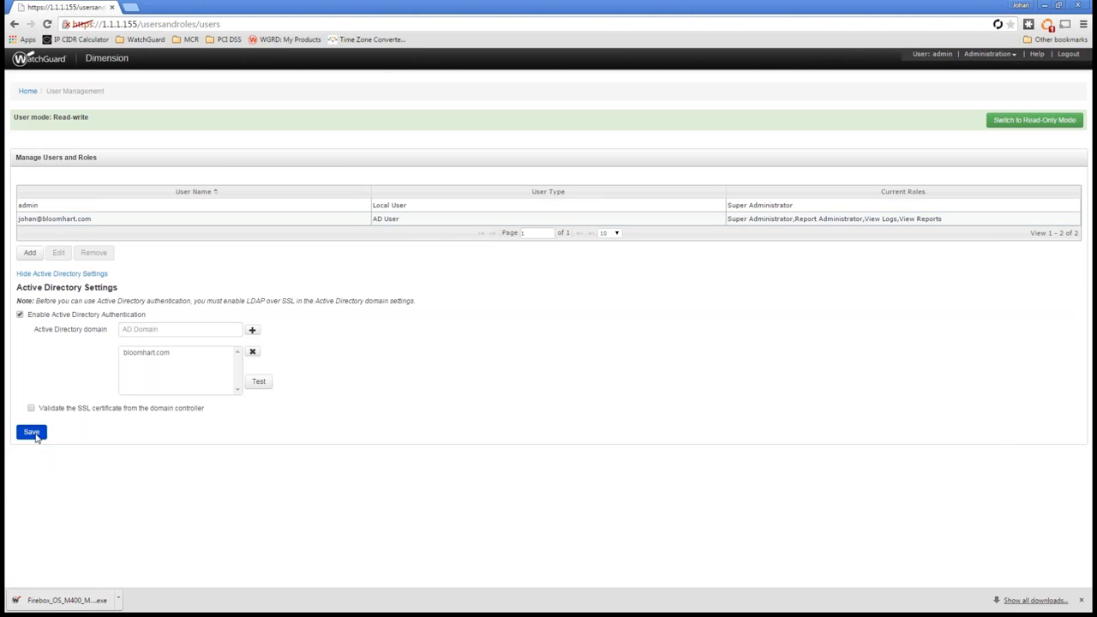
Step: Log out of the admin account and log in with the new AD user's principal name and account password
left_click(1067, 54)
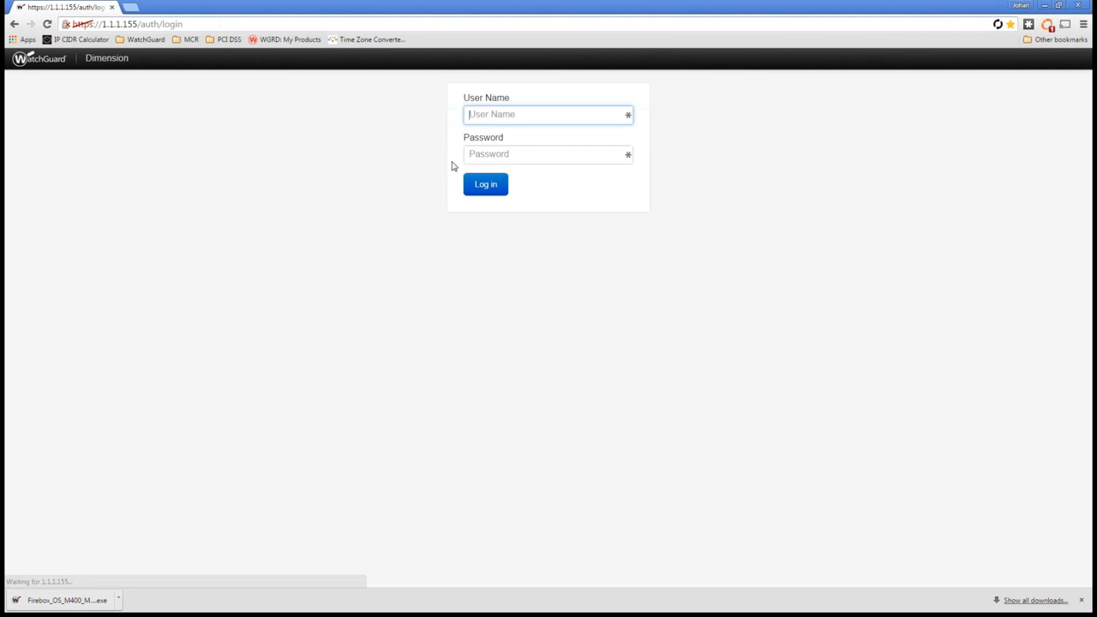
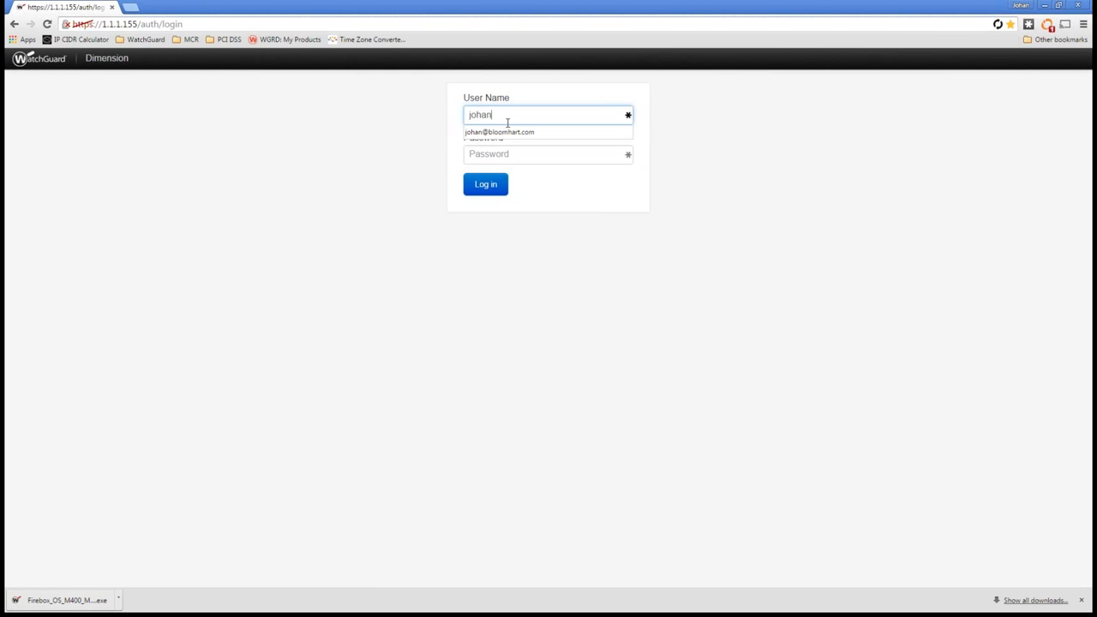
key("Tab")
type("p")
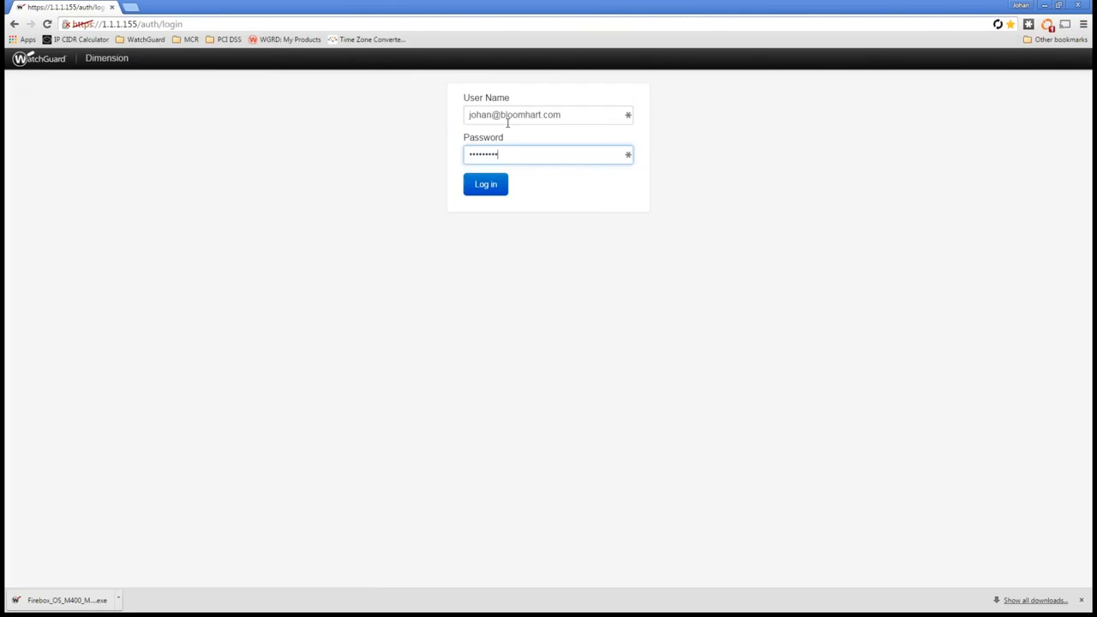
key("Return")
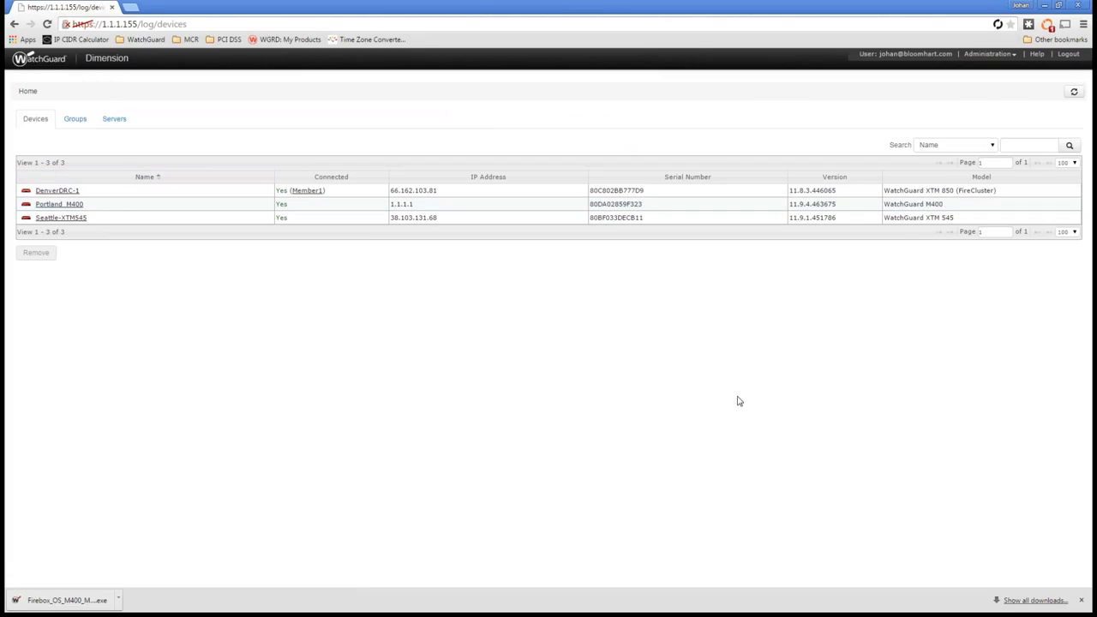
left_click(990, 55)
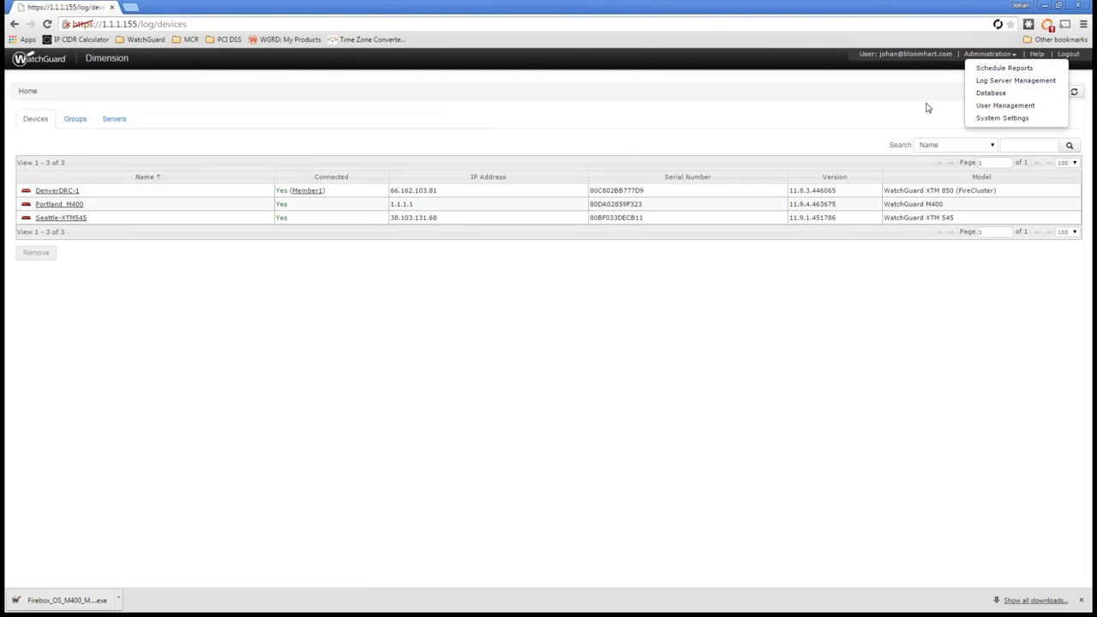
left_click(879, 105)
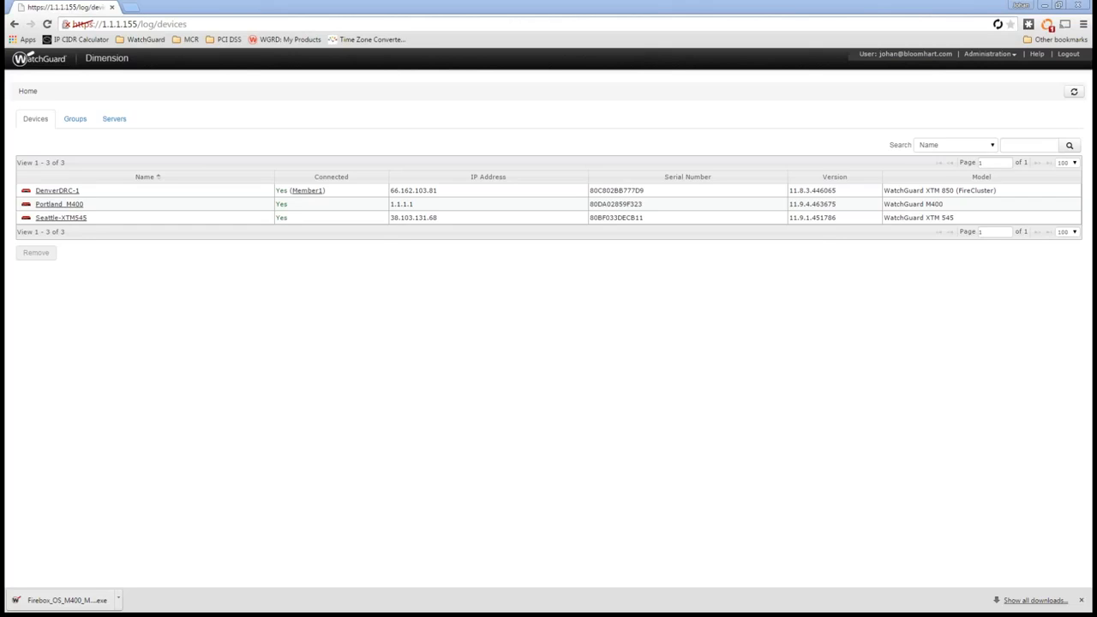
left_click_drag(3, 55, 630, 120)
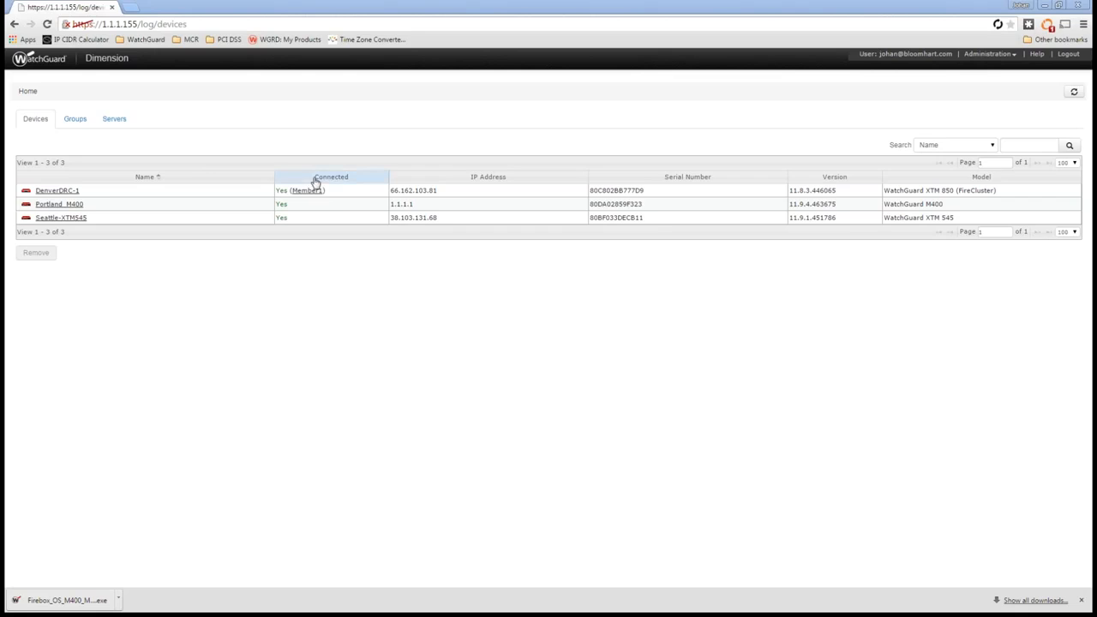
Step: Show the IP Address Mapping settings in Log Server Management and switch them to read-write mode
left_click(990, 54)
left_click(996, 79)
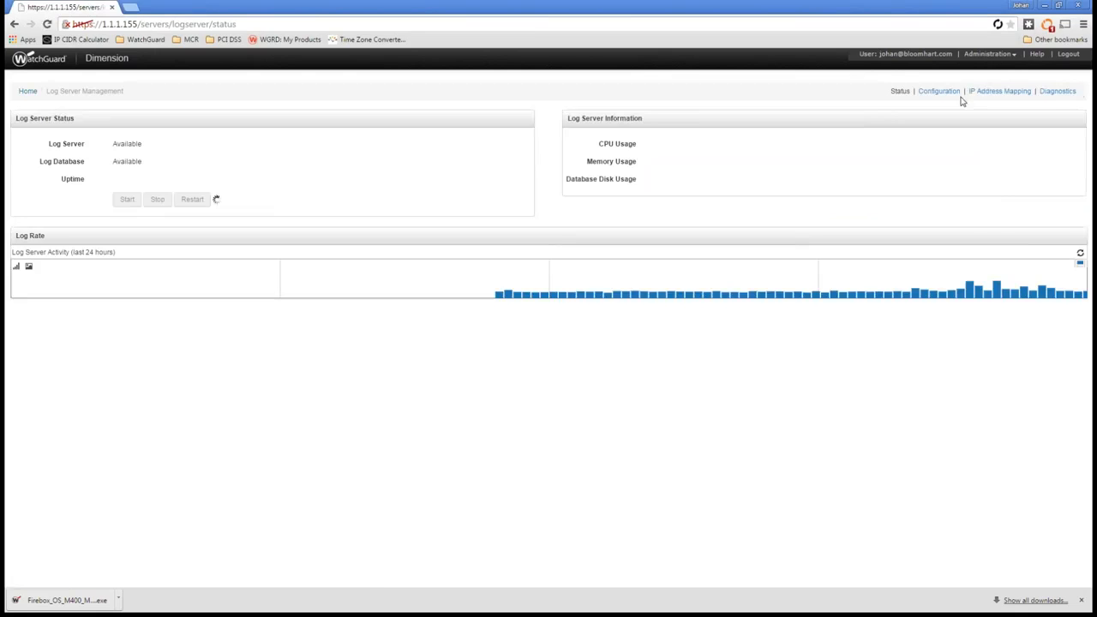
left_click(995, 90)
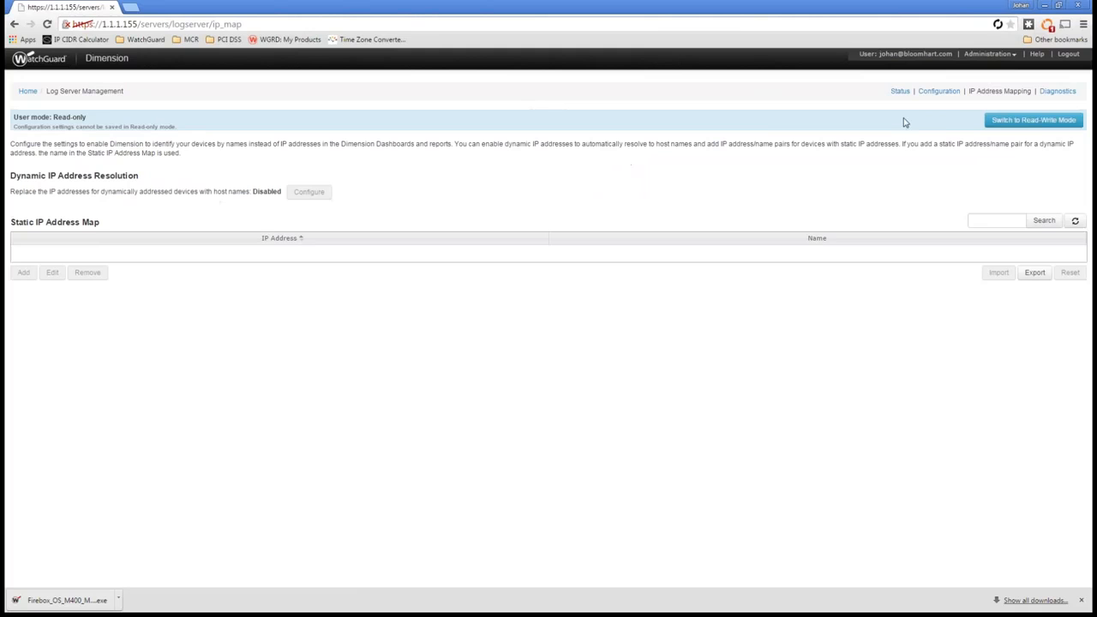
left_click(1029, 121)
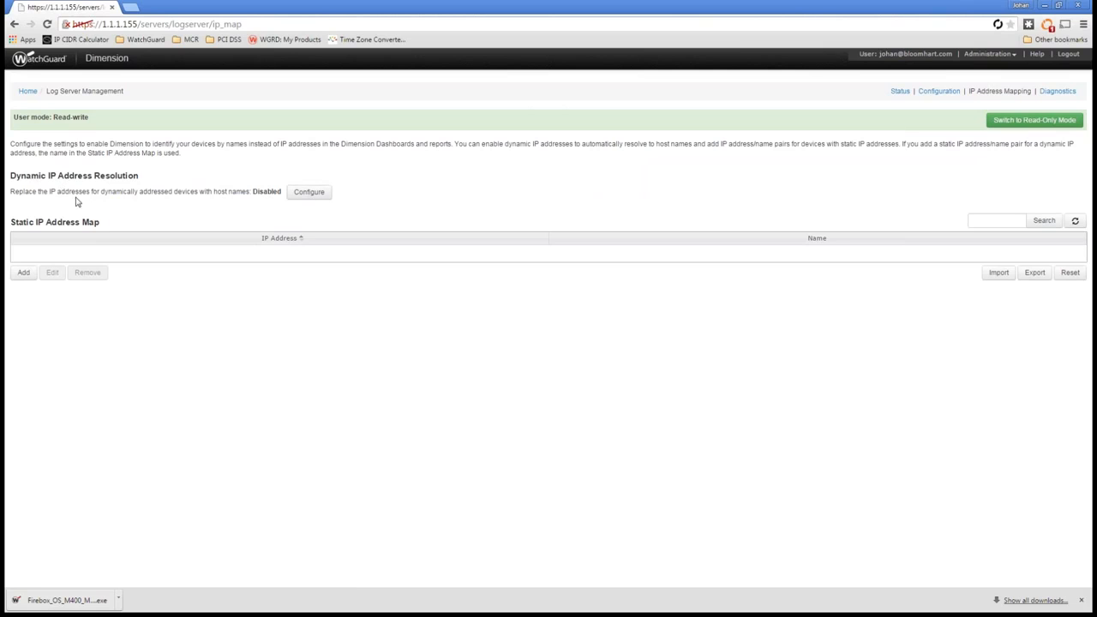
Step: Enable dynamic IP address resolution and save the setting
left_click(324, 195)
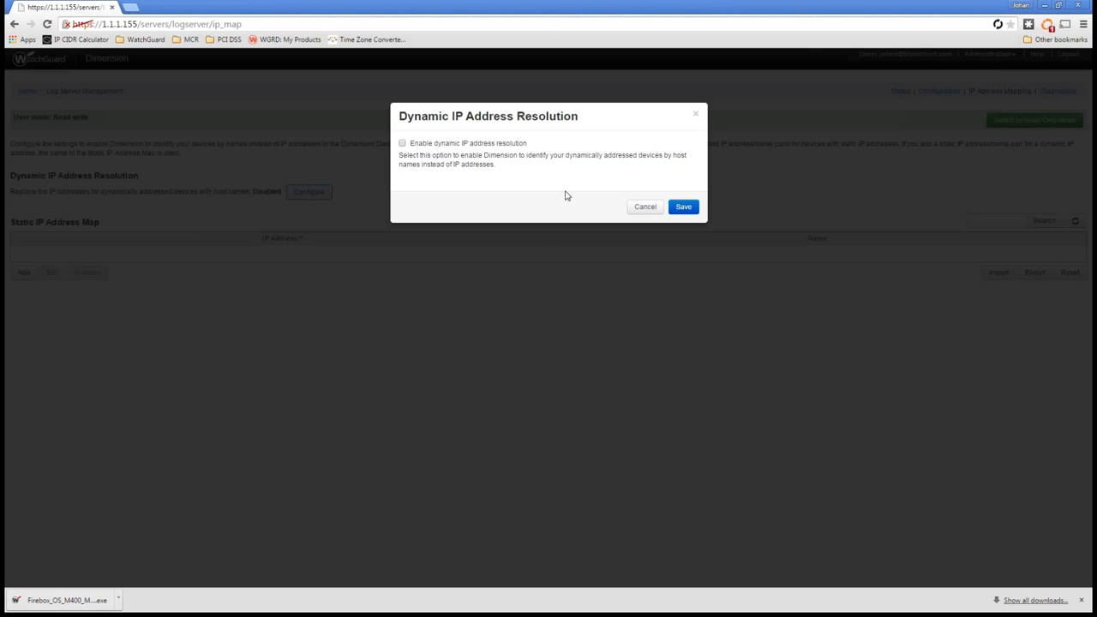
left_click(403, 143)
left_click(693, 208)
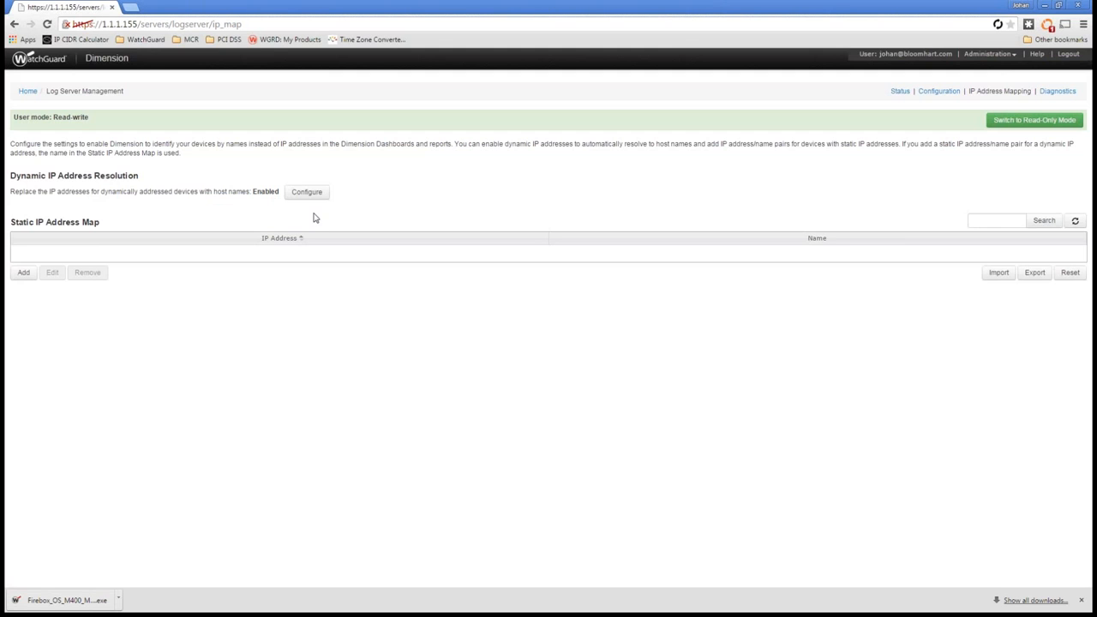
left_click(309, 193)
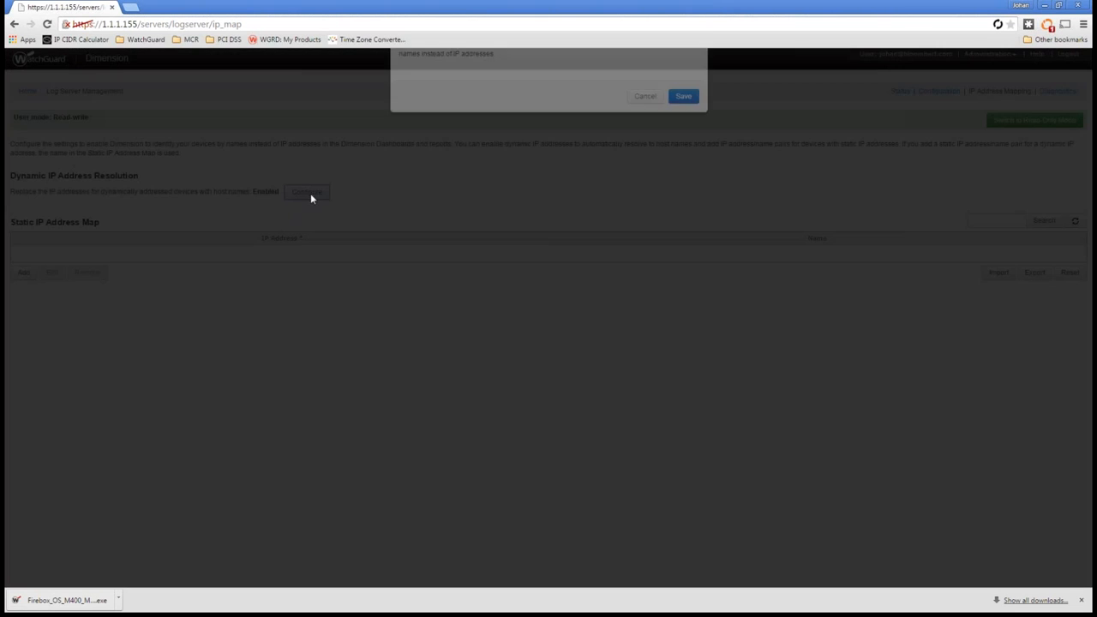
left_click(689, 209)
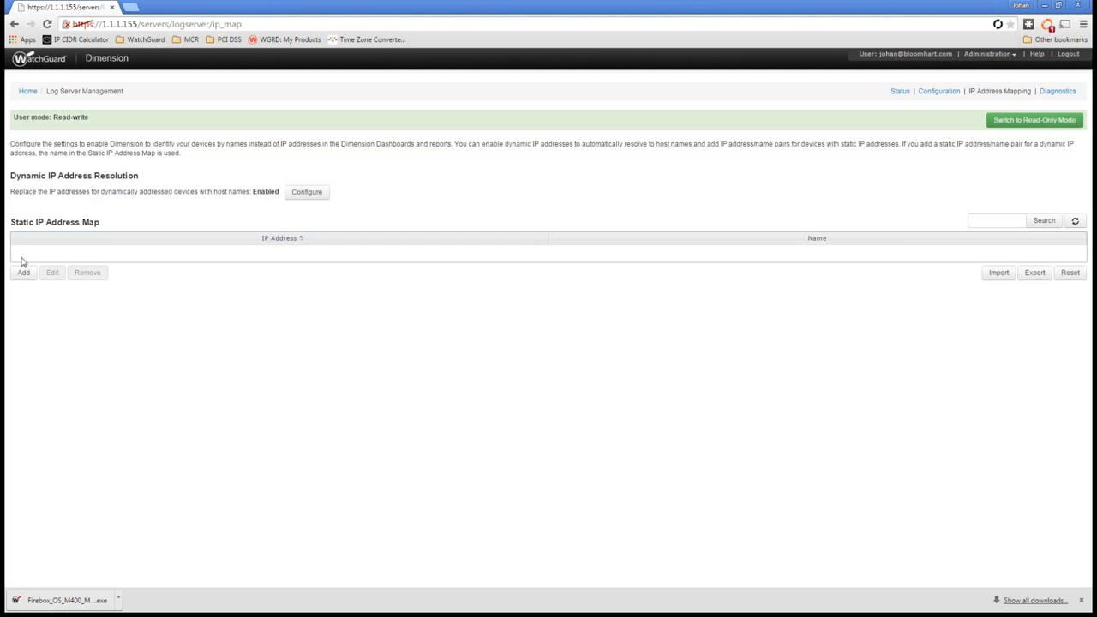
Step: Examine the traffic details of top client 1.1.1.59 from the Portland_M400 Executive Dashboard, and return to the dashboard
left_click(29, 92)
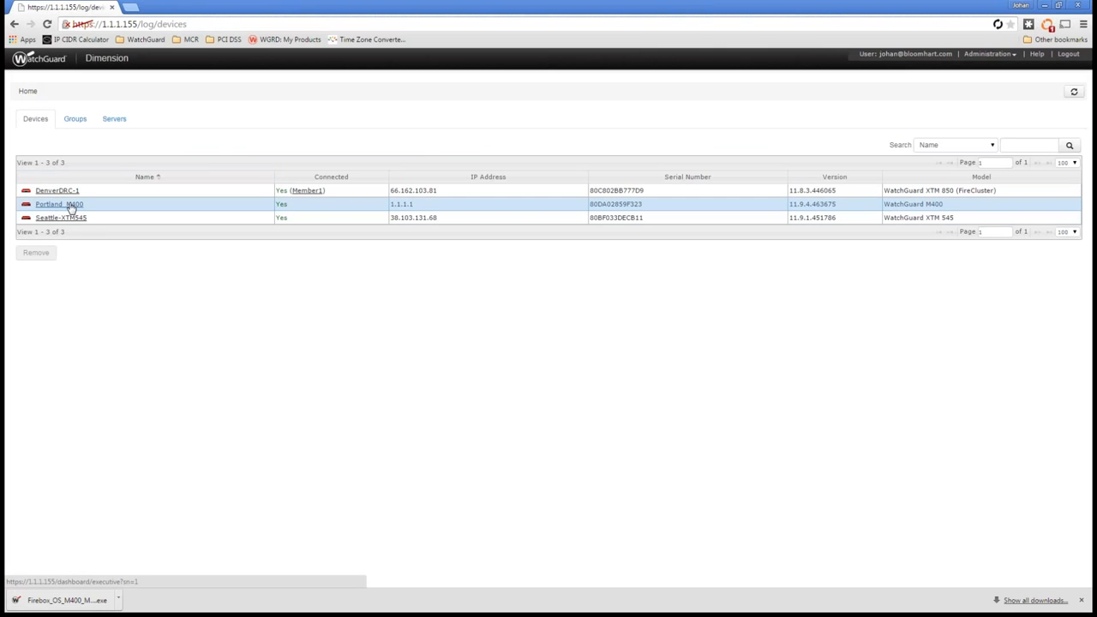
left_click(72, 206)
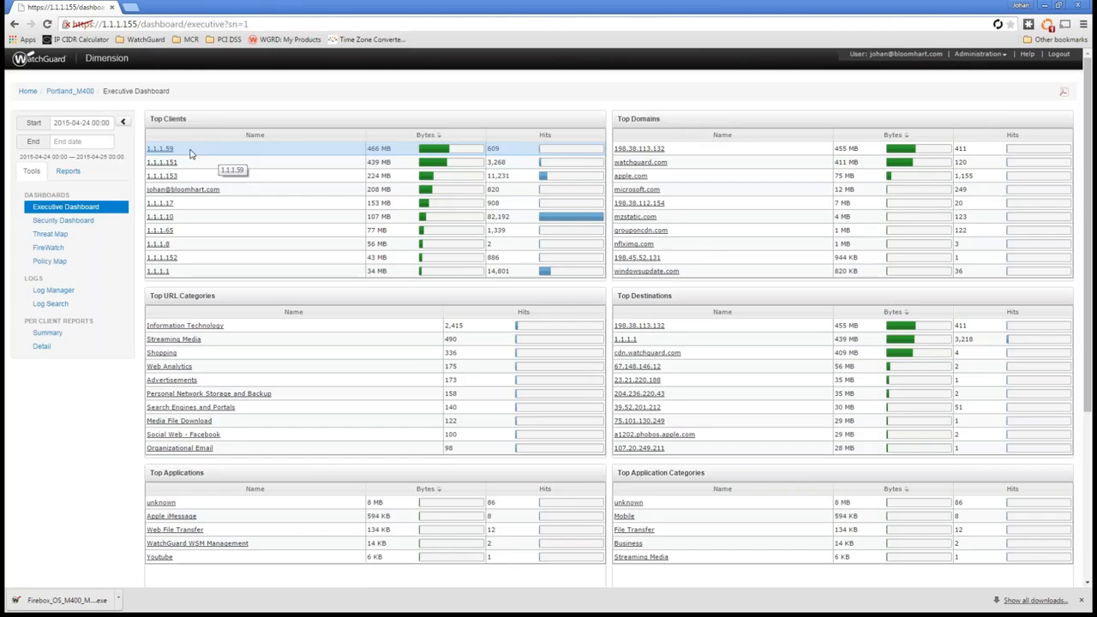
left_click_drag(188, 154, 146, 150)
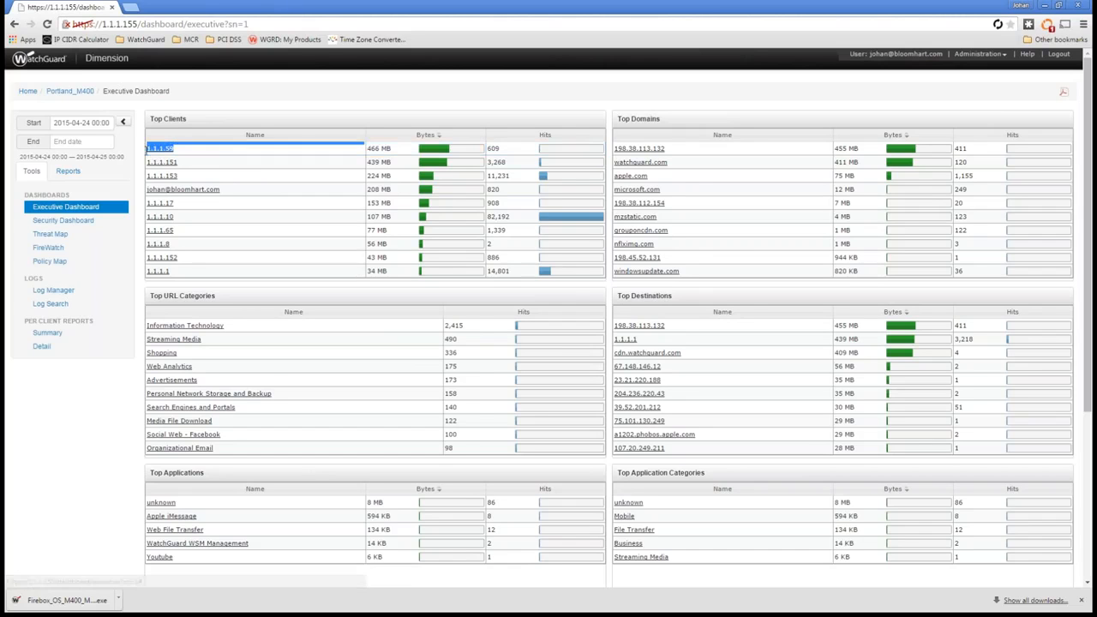
left_click(163, 153)
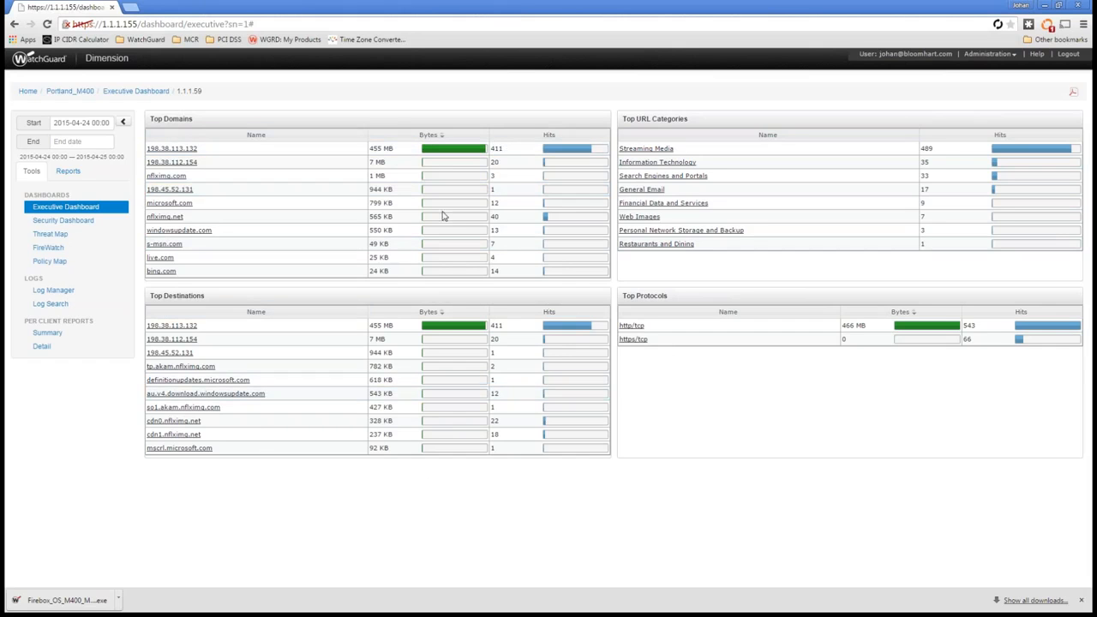
left_click(70, 210)
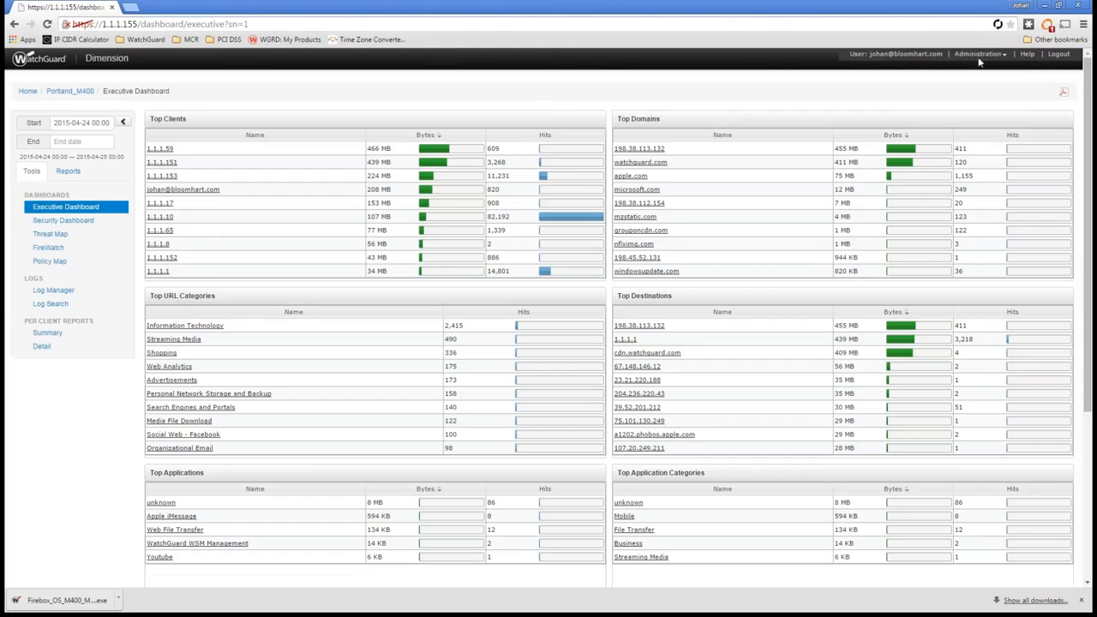
Step: Return to the log server's IP Address Mapping settings and view the CSV map file import options without importing a file
left_click(981, 55)
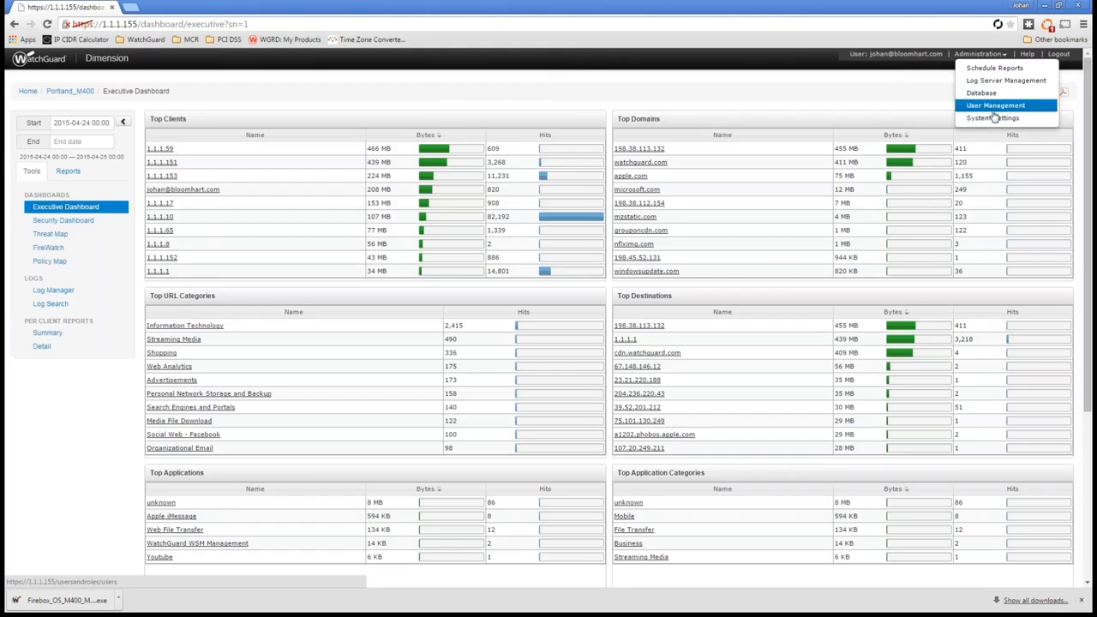
left_click(994, 81)
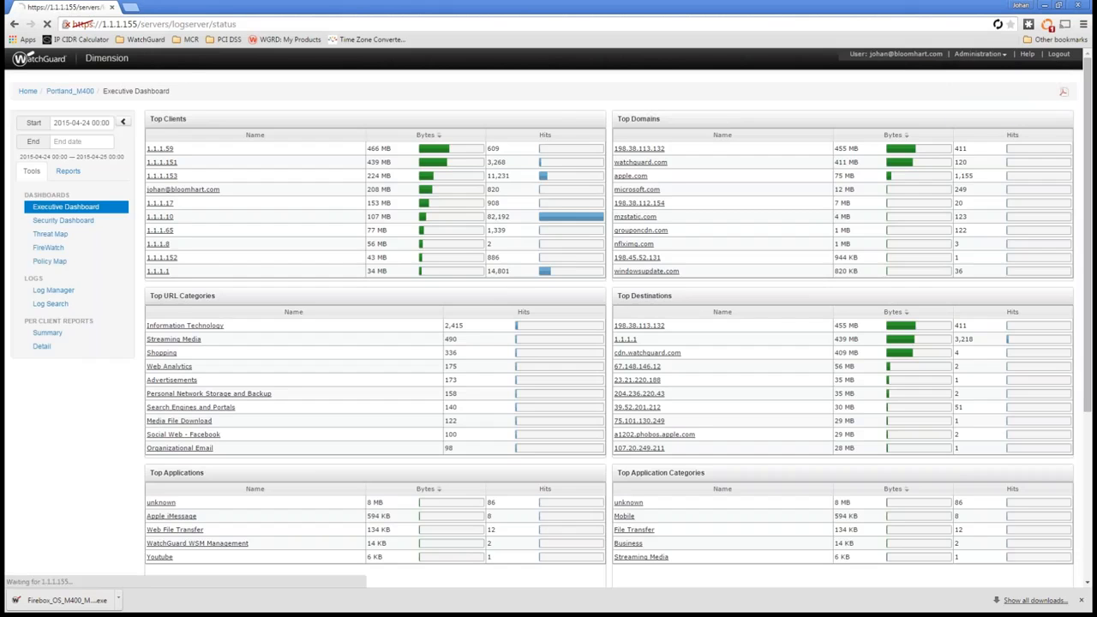
left_click(987, 92)
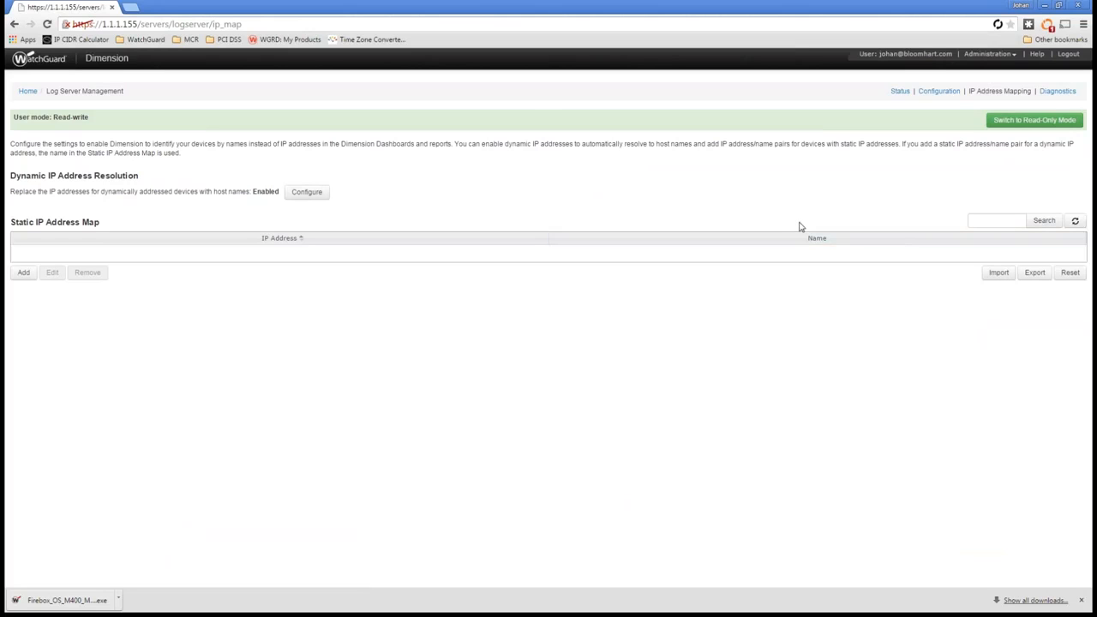
left_click(999, 273)
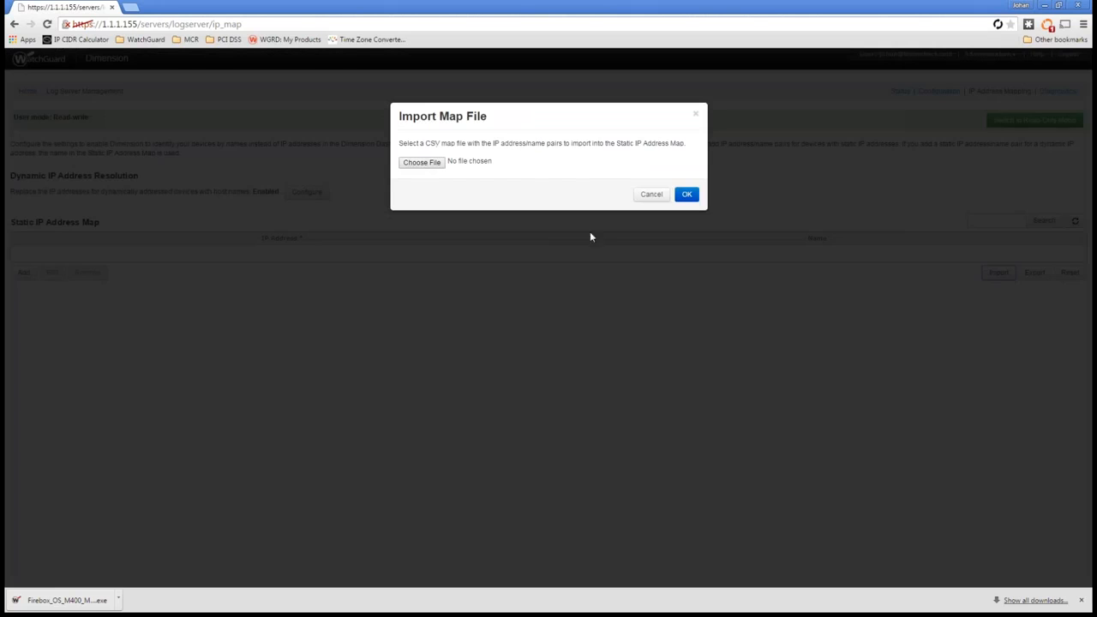
left_click(654, 196)
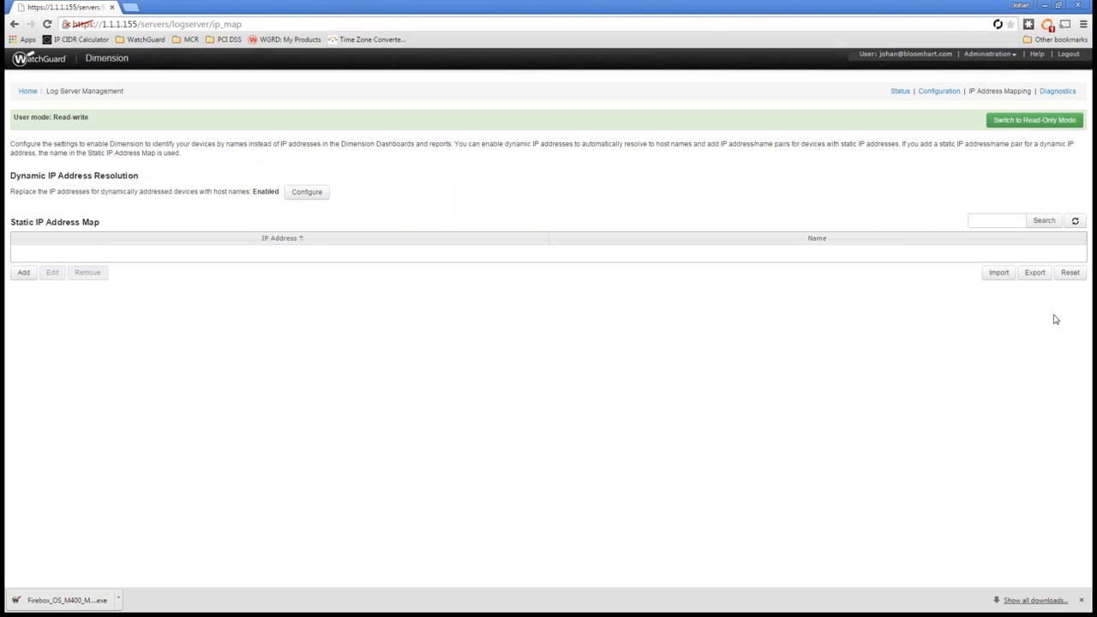
Step: Add a static IP address mapping of 1.1.1.59 to the name SurfaceTablet and save it
left_click(25, 274)
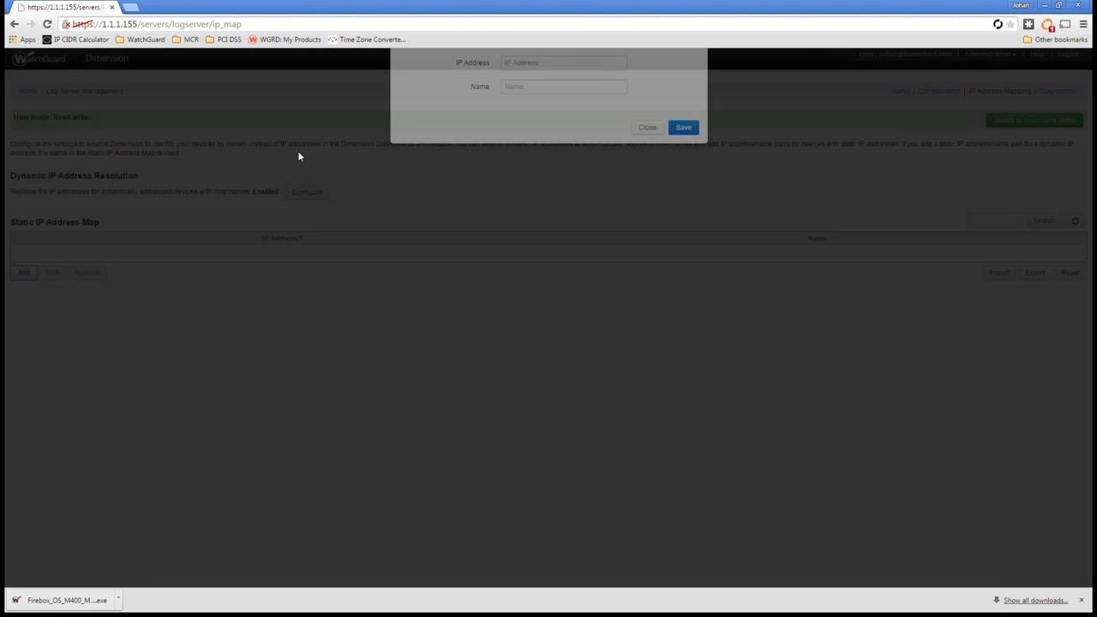
left_click(532, 147)
type("1.1.1.59")
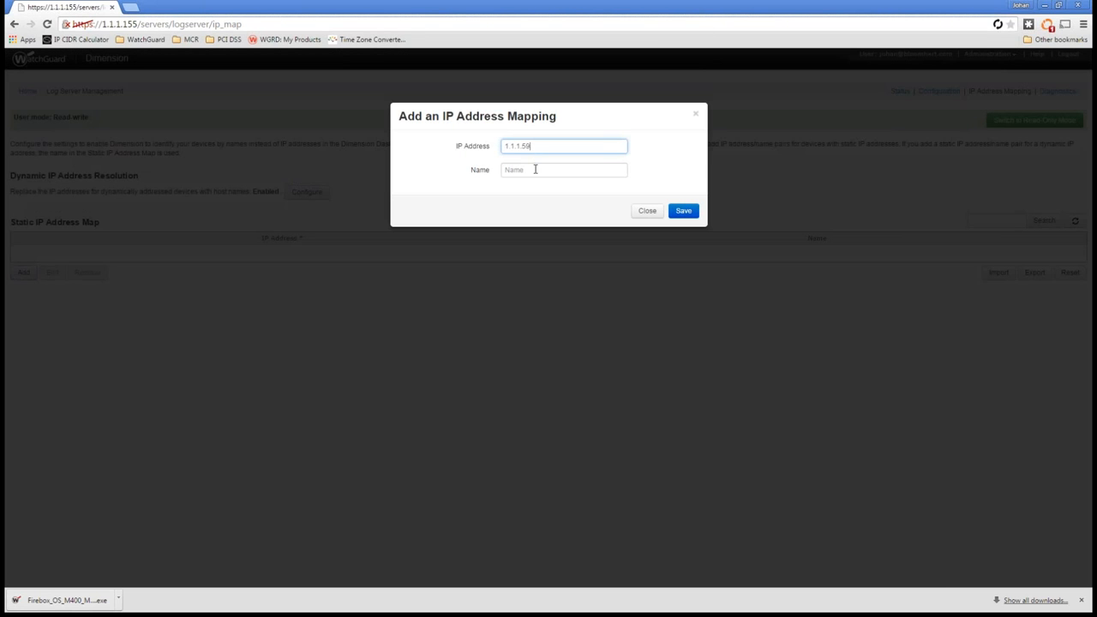
left_click(539, 169)
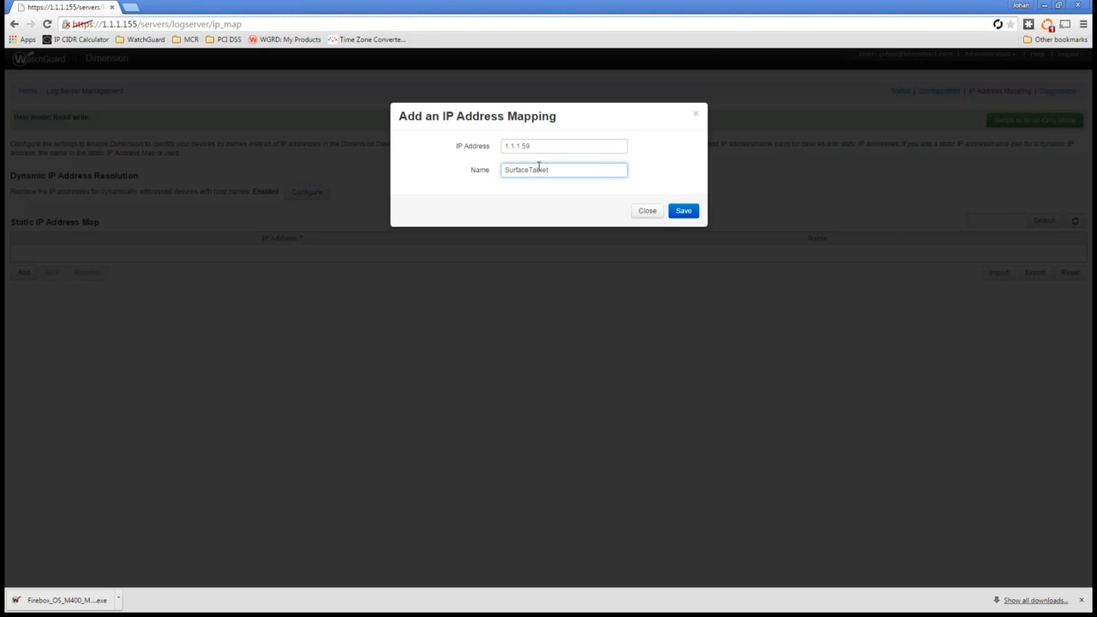
left_click(682, 212)
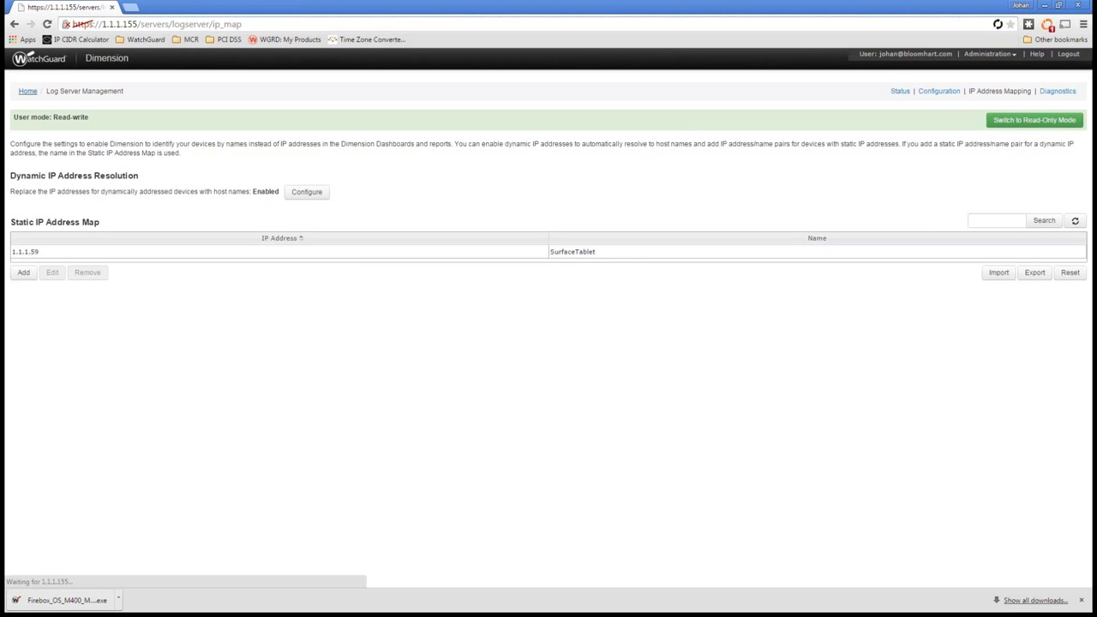
Step: Return to the device list and view the top clients on the Portland_M400 Executive Dashboard
left_click(28, 92)
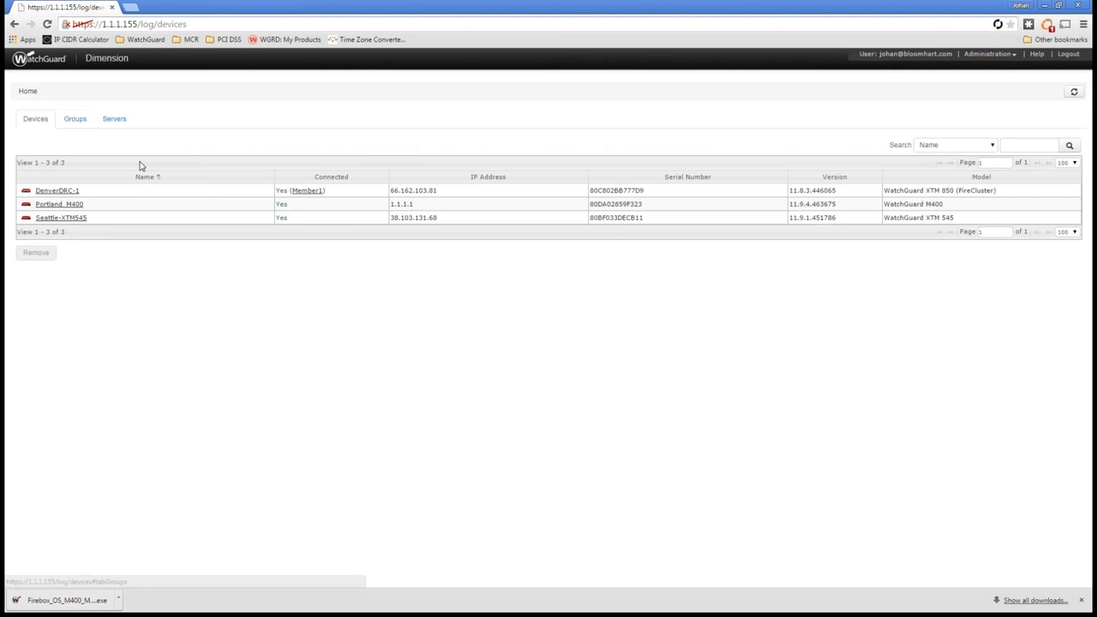
left_click(52, 206)
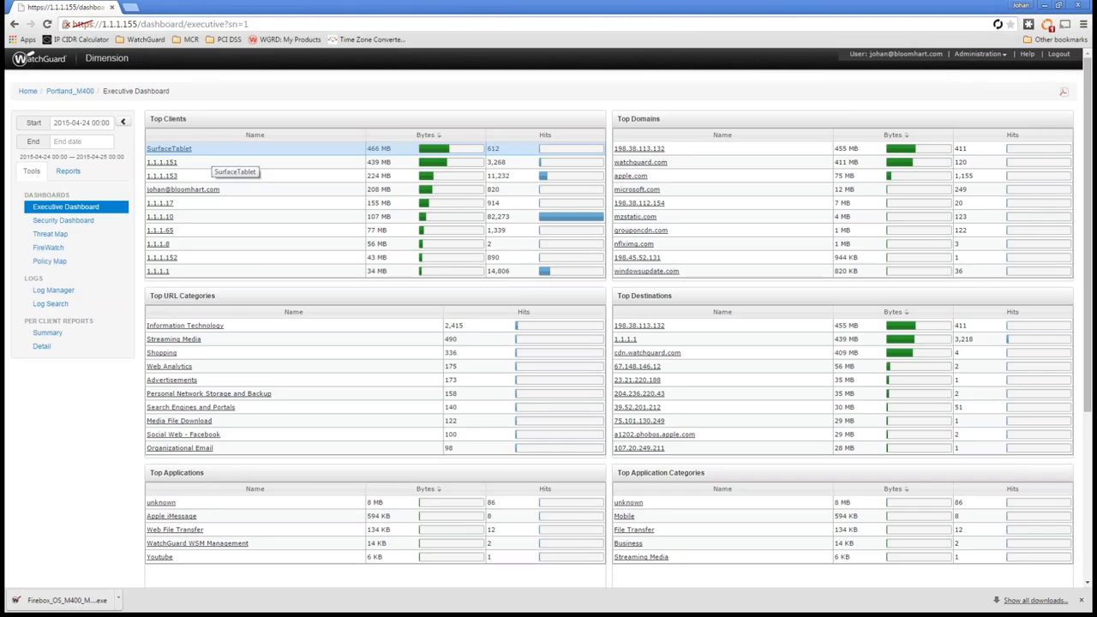
left_click(973, 54)
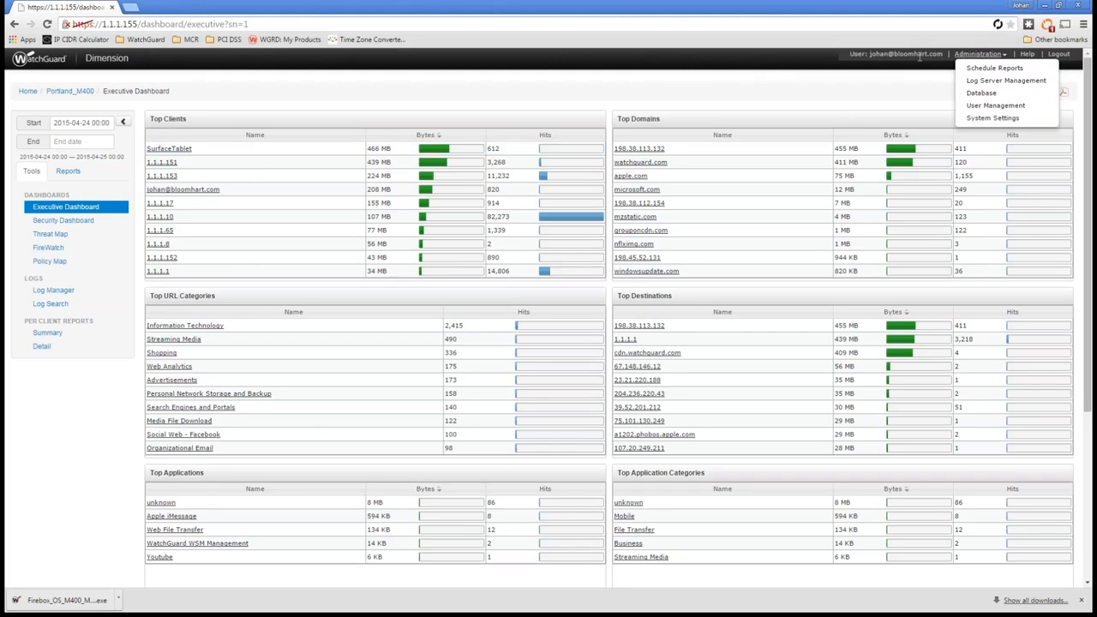
Step: Open the WatchGuard Software Downloads page in a new browser tab and show the Dimension 1.3 Update 2 downloads
left_click(129, 7)
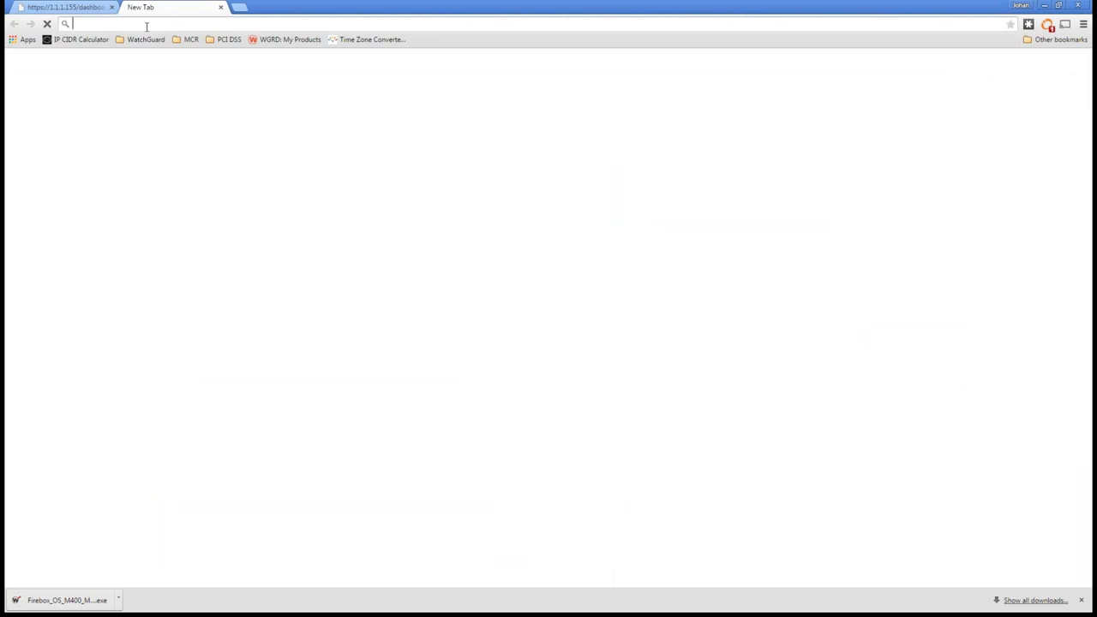
type("so")
key("Return")
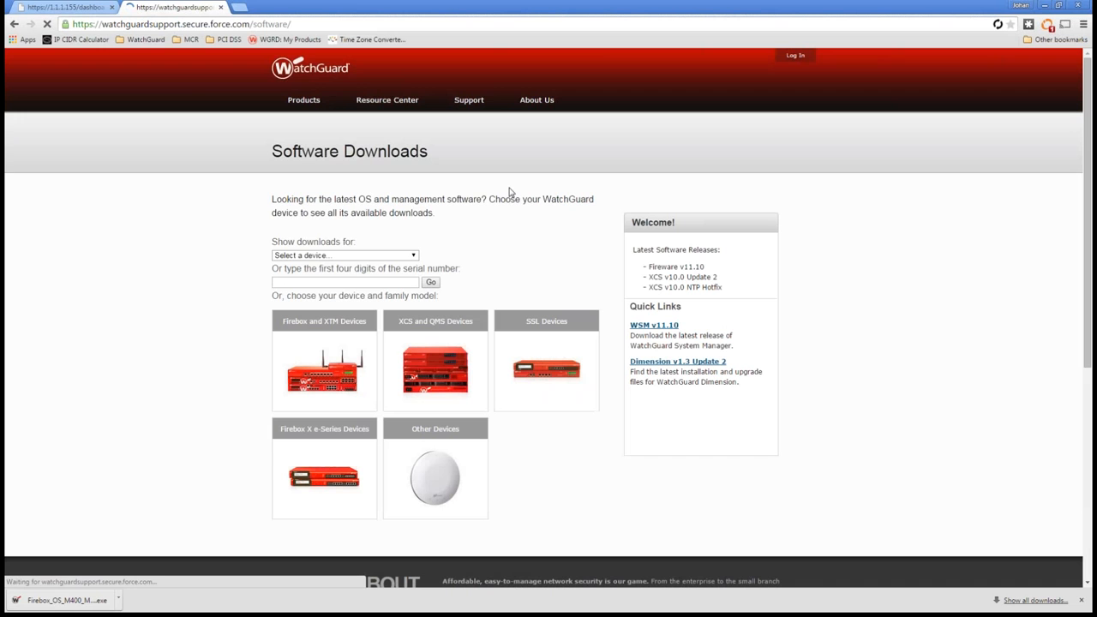
left_click(677, 361)
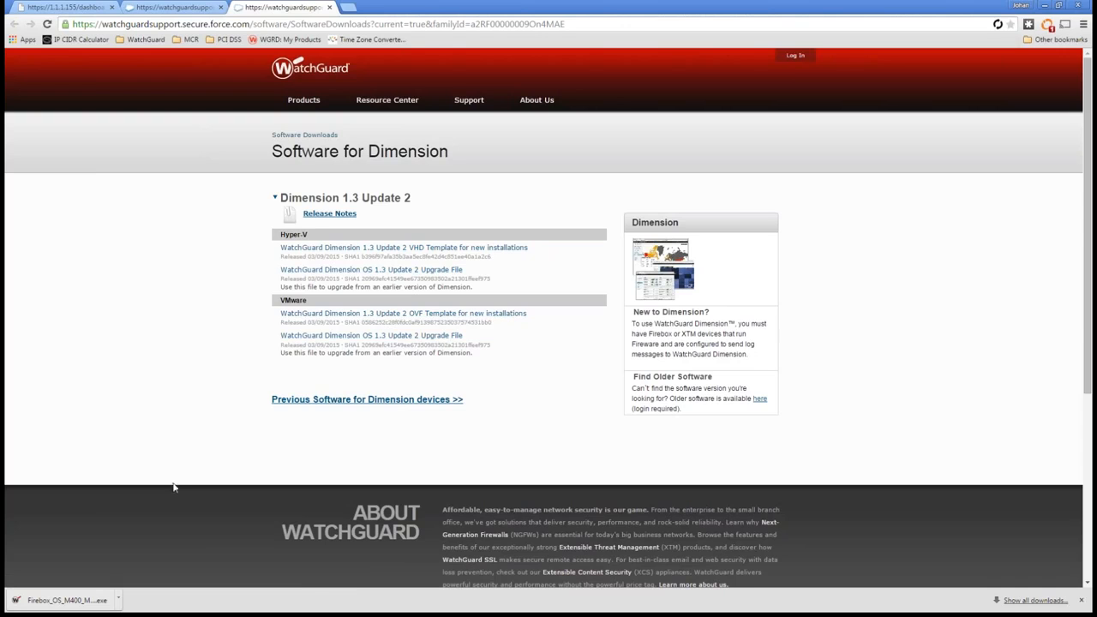
Step: Read the Dimension 1.3 Update 2 release notes, covering system requirements, upgrade steps, VMware installation instructions and database information
left_click(317, 217)
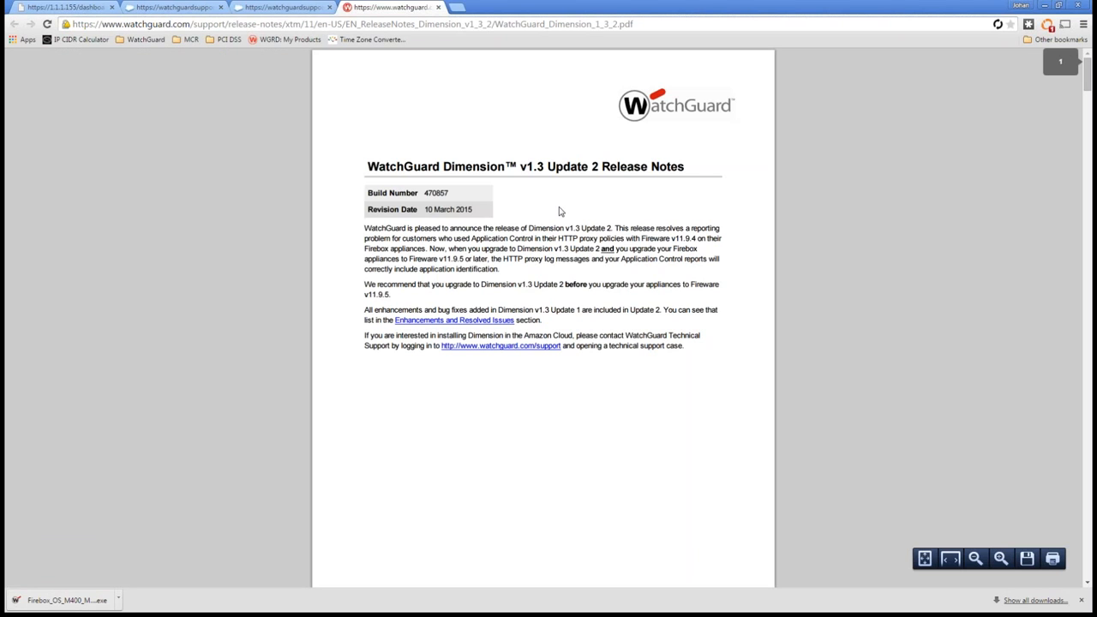
scroll(559, 212, "down", 5)
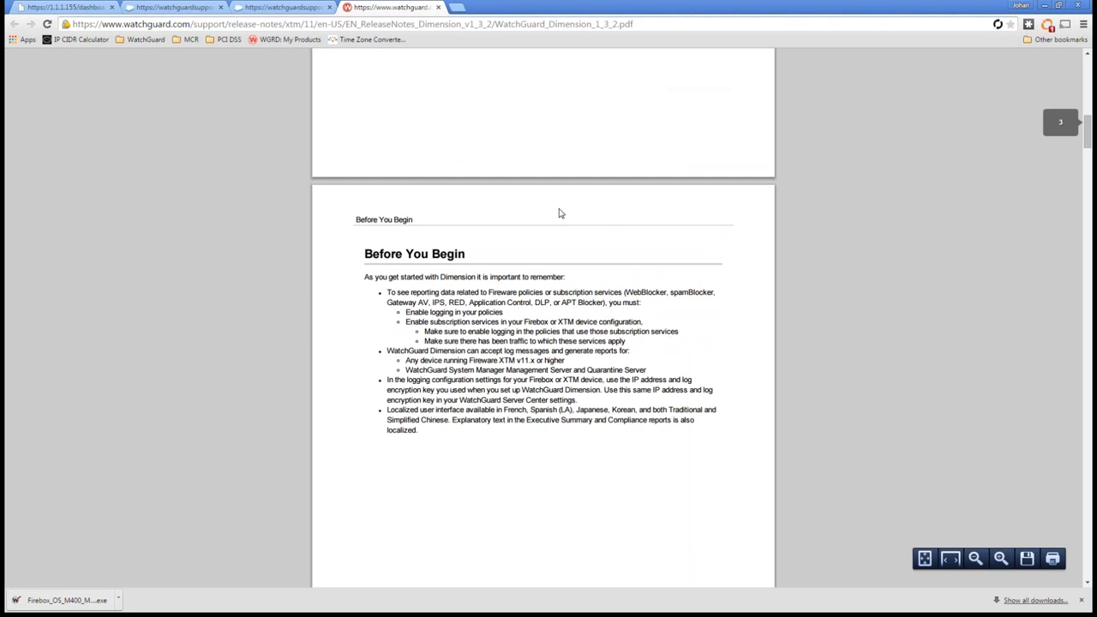
scroll(559, 212, "down", 5)
scroll(558, 216, "down", 3)
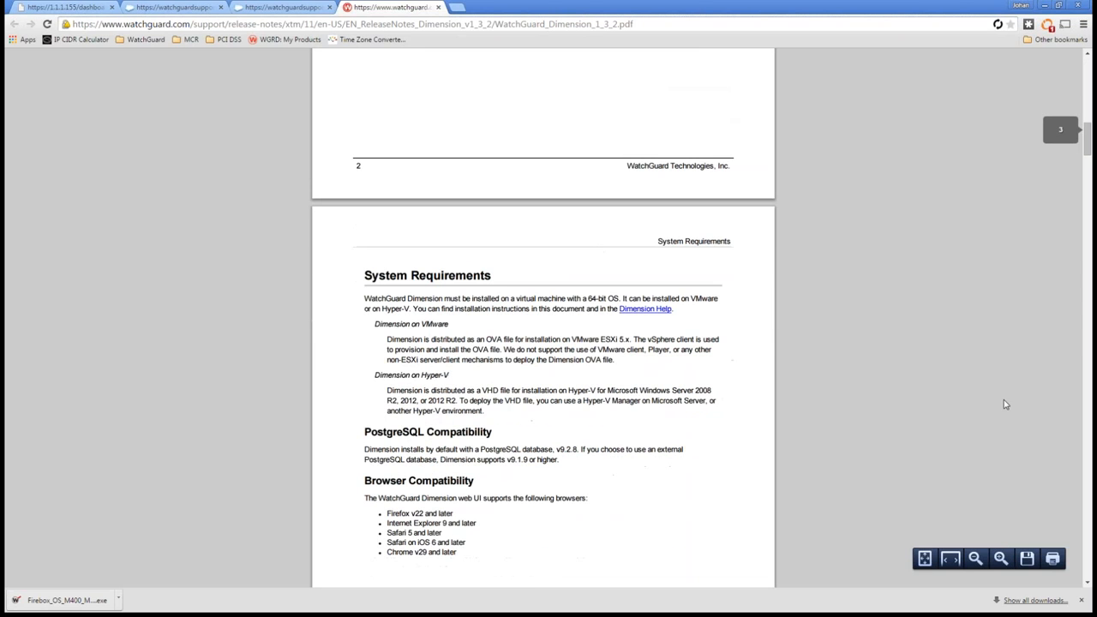
left_click(1084, 414)
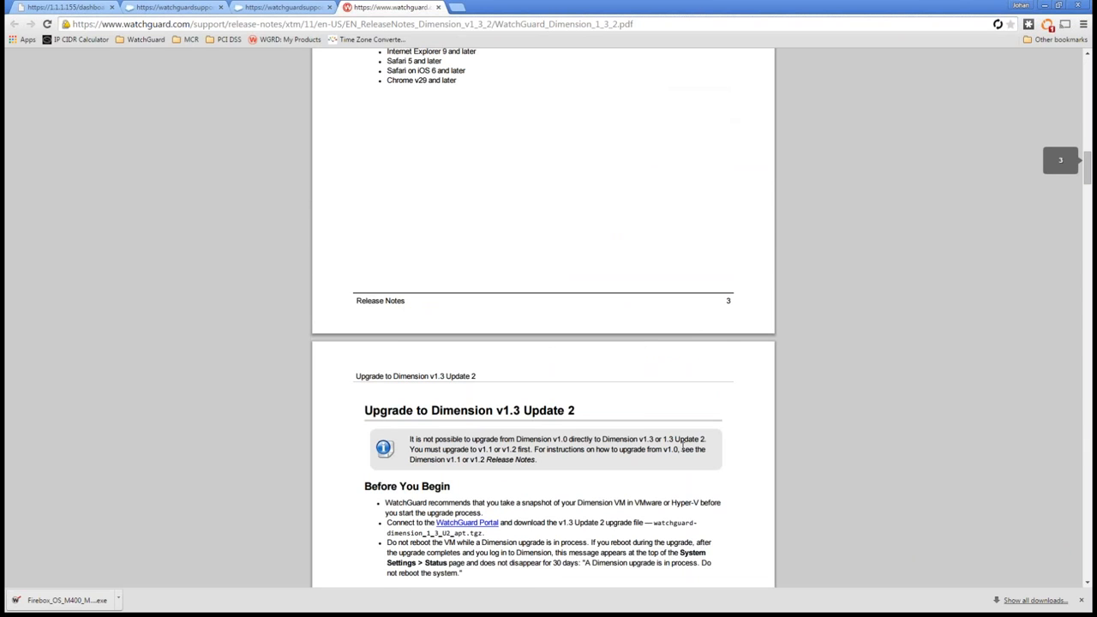
scroll(636, 423, "down", 5)
scroll(562, 478, "down", 5)
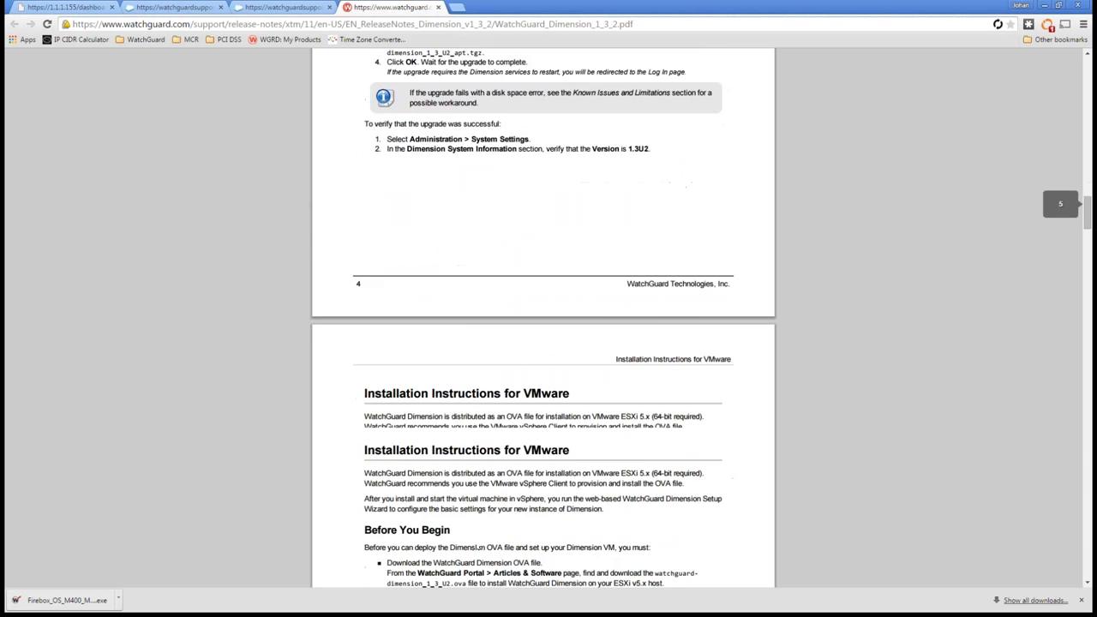
scroll(558, 462, "down", 5)
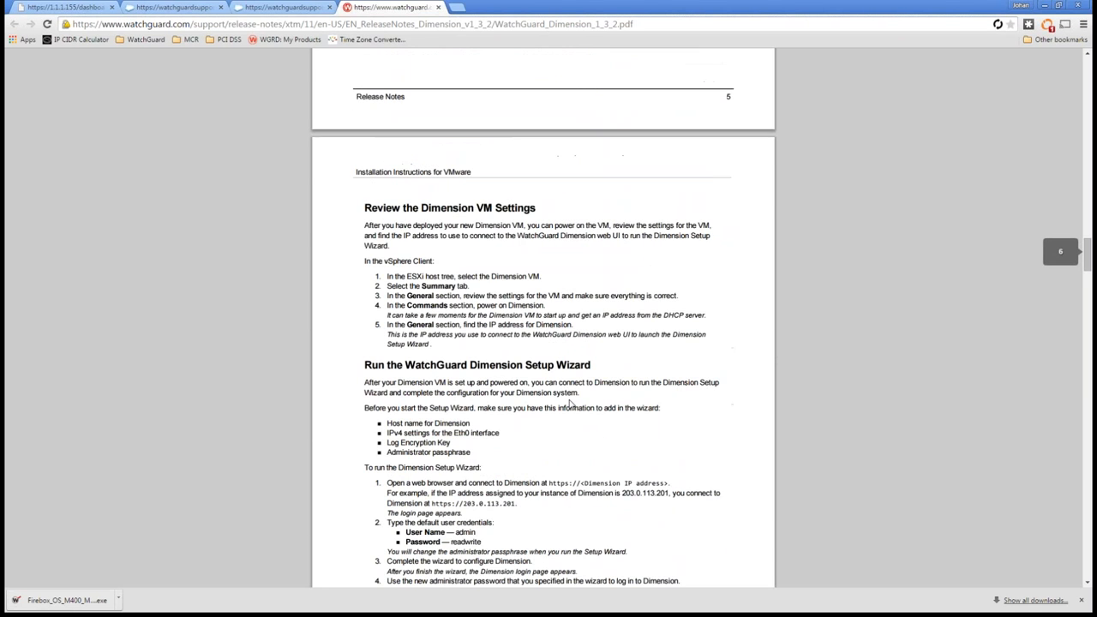
scroll(523, 446, "down", 2)
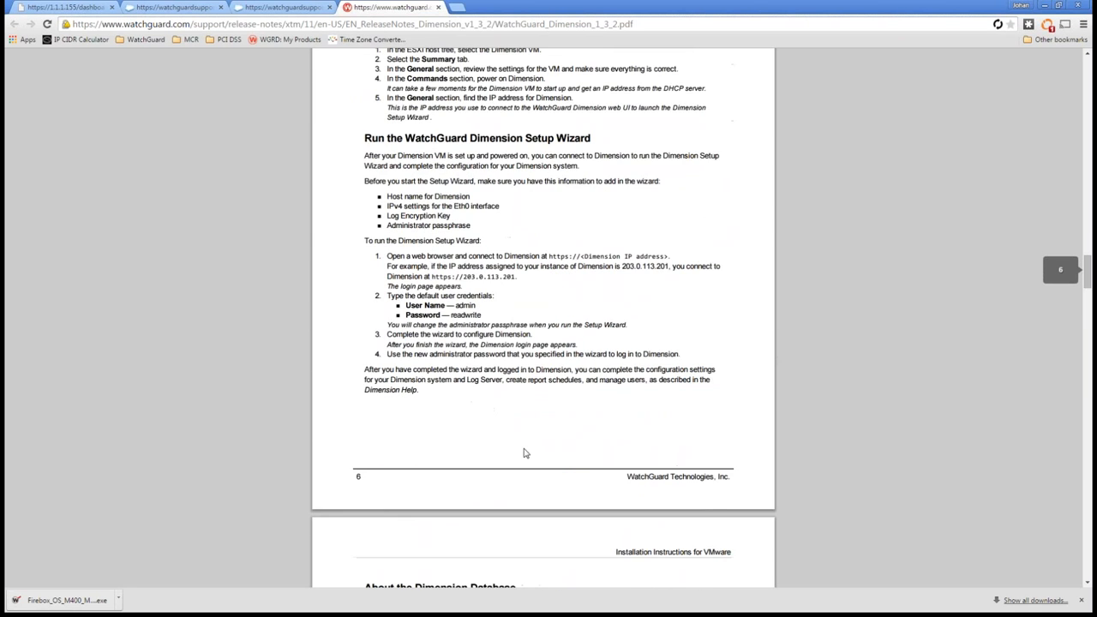
scroll(527, 451, "down", 5)
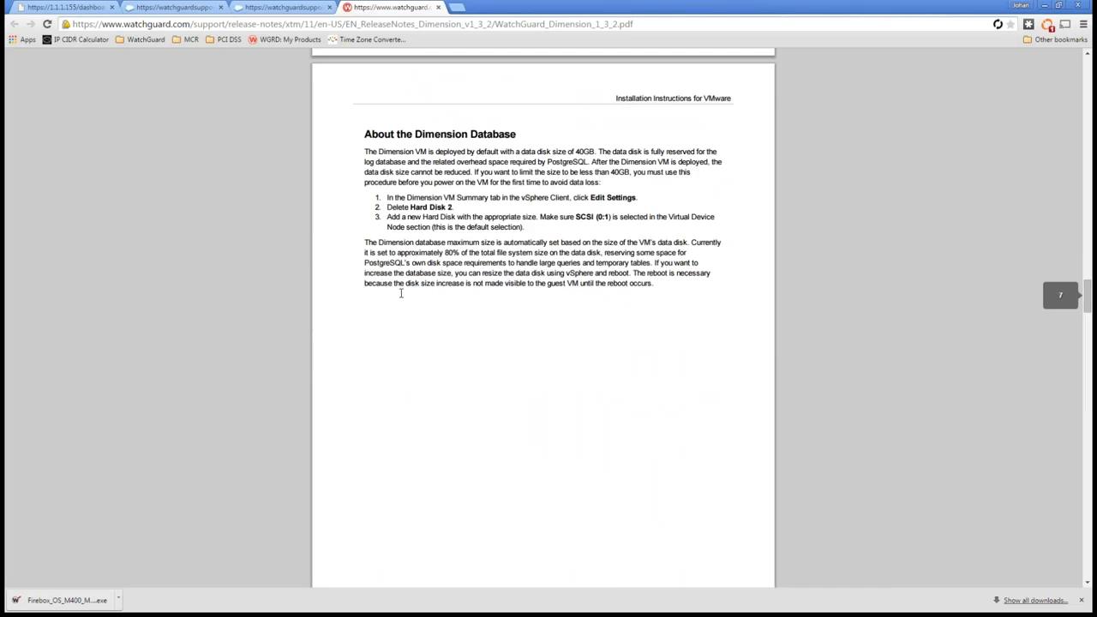
Step: Return to Dimension, show the OS upgrade file selection in System Settings, and cancel it without upgrading
left_click(64, 7)
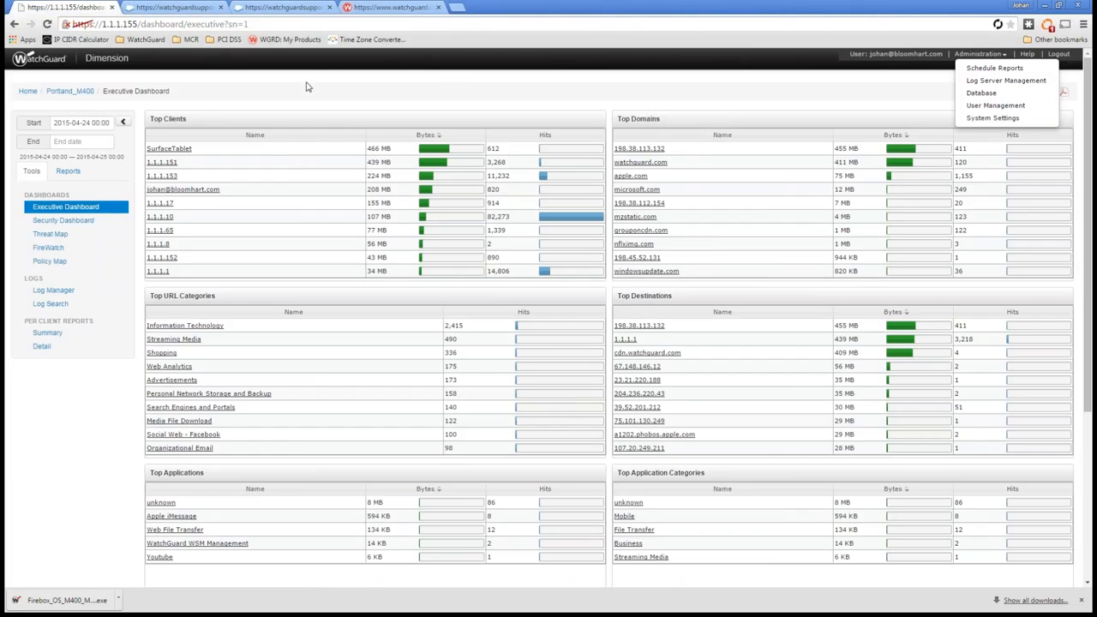
left_click(984, 121)
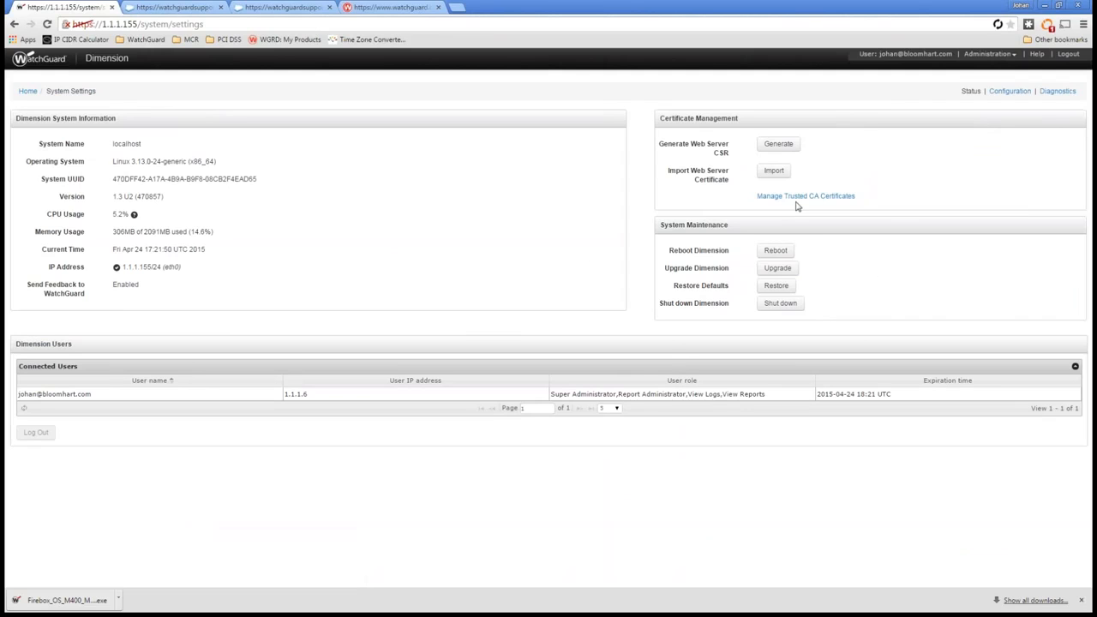
left_click(774, 271)
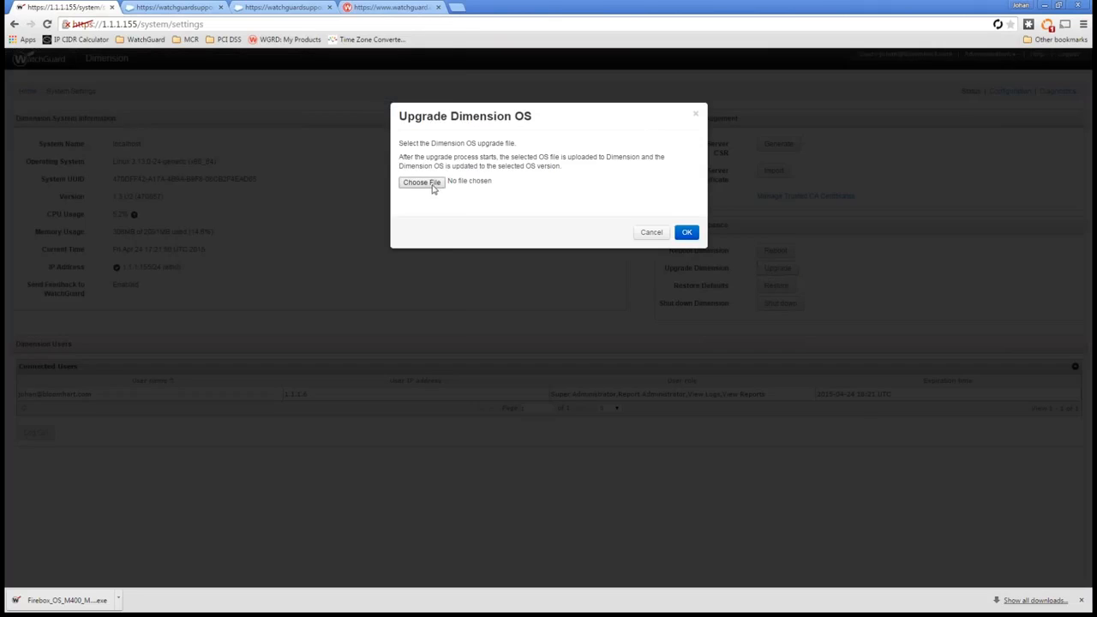
left_click(433, 189)
left_click(432, 322)
left_click(651, 233)
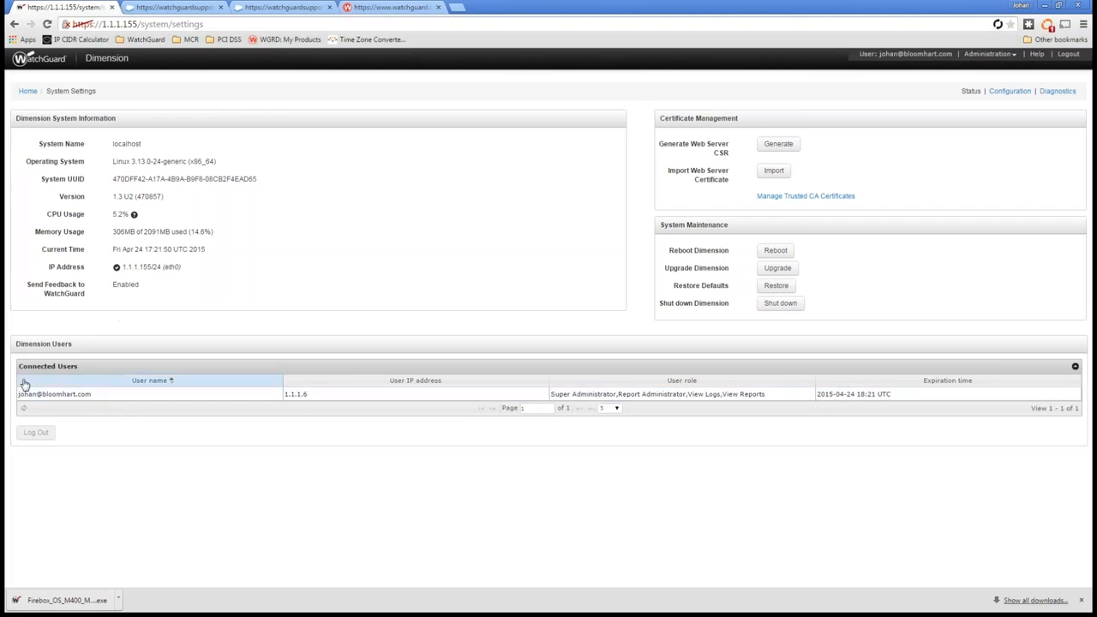
Step: Select the connected user with IP address 1.1.1.6 under Dimension Users
left_click(97, 393)
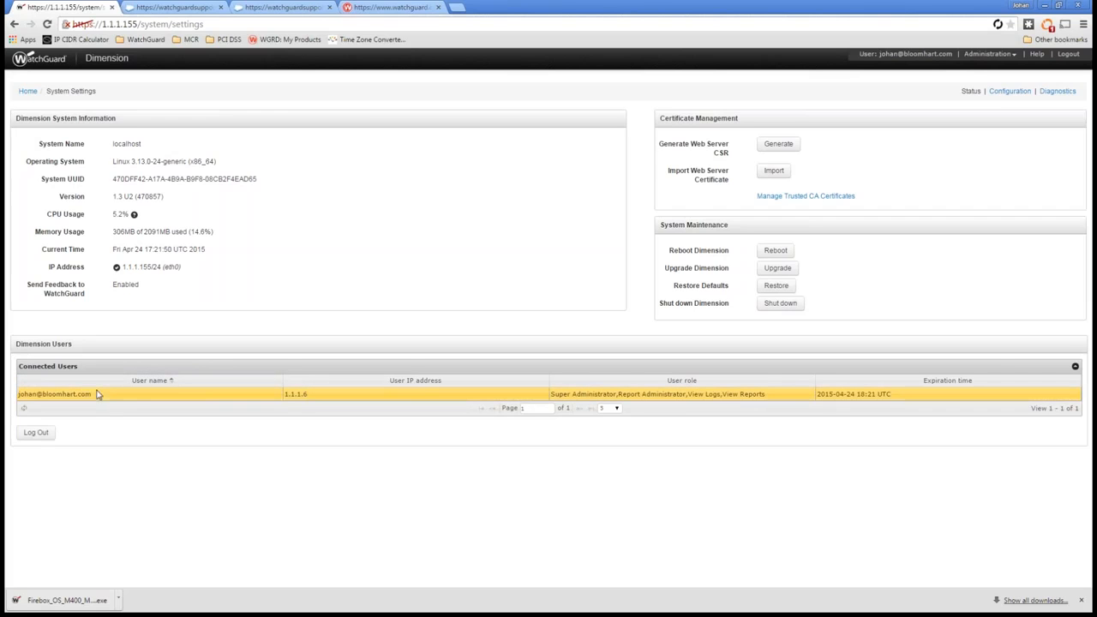